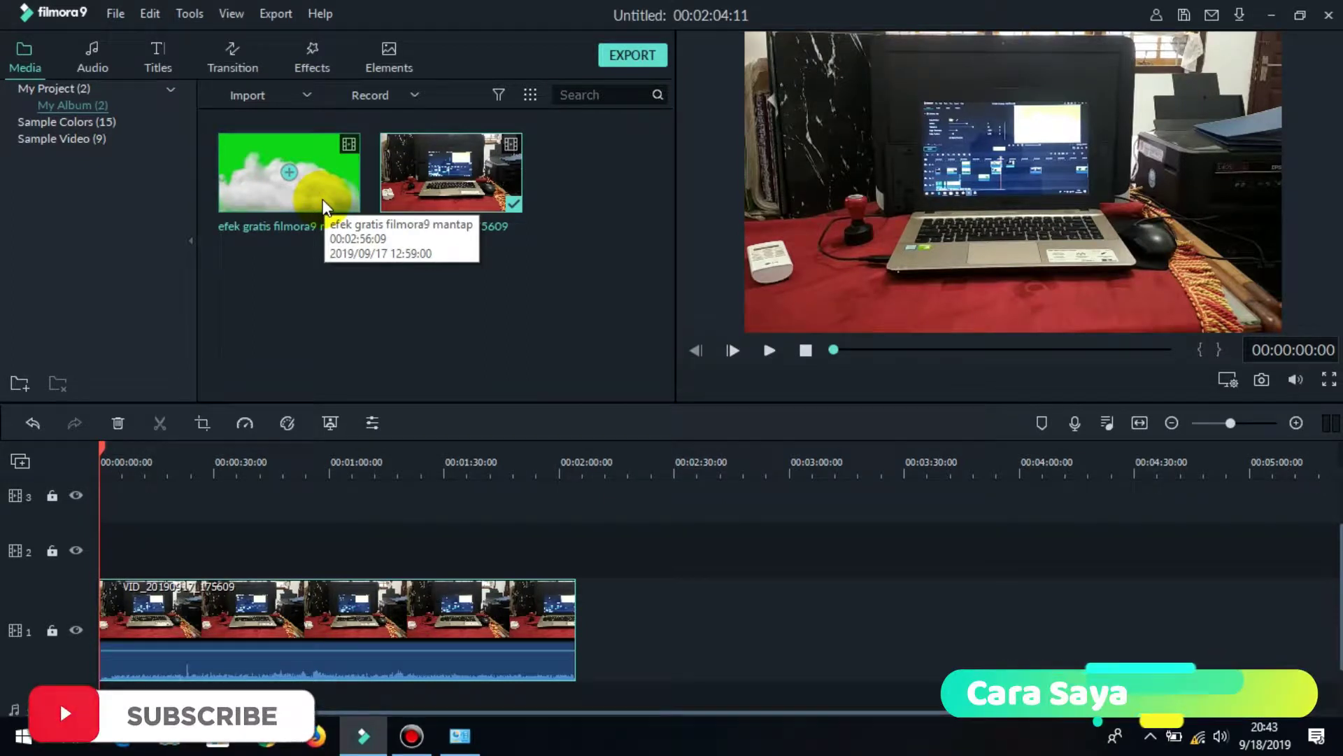
Step: Place the efek gratis filmora9 mantap clip on video track 1 after the VID_20190917_175609 clip and scrub through its effects
{"action": "left_click_drag", "start_coordinate": [324, 207], "coordinate": [619, 627]}
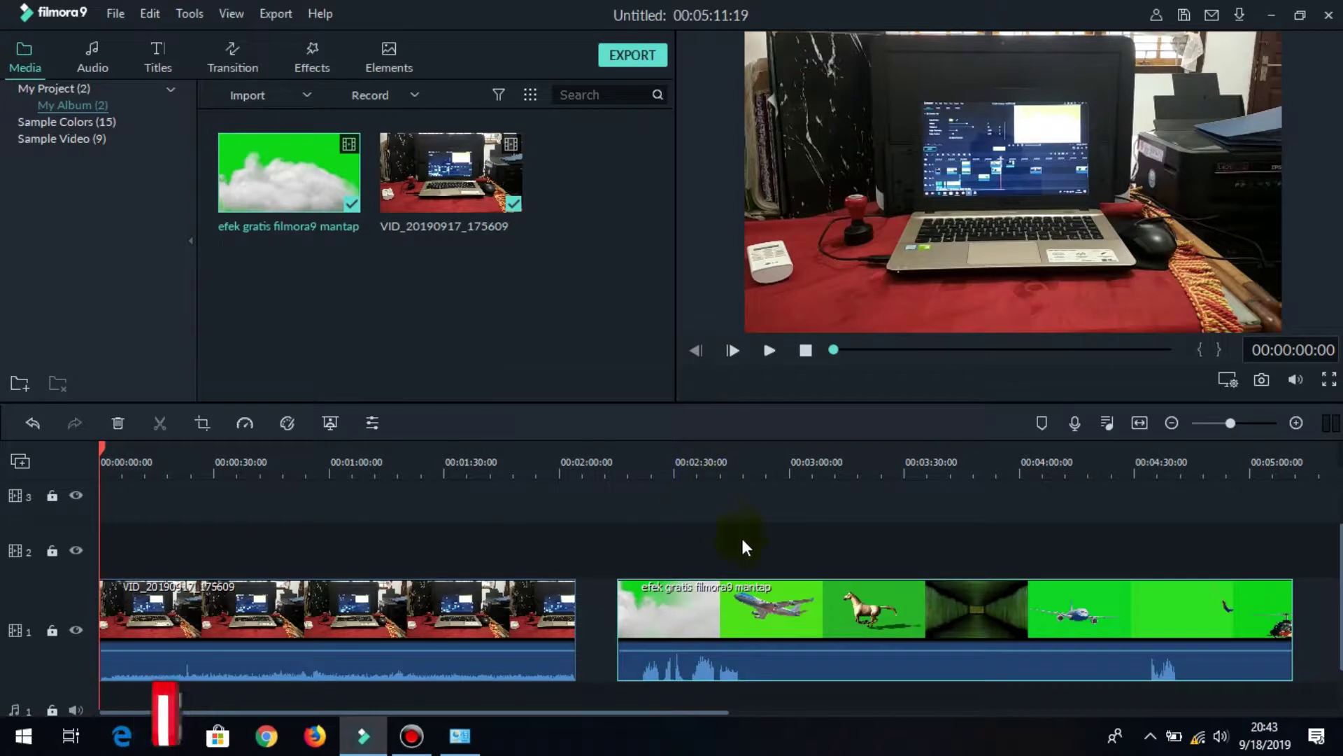
{"action": "left_click", "coordinate": [653, 473]}
{"action": "left_click_drag", "start_coordinate": [655, 443], "coordinate": [1043, 497]}
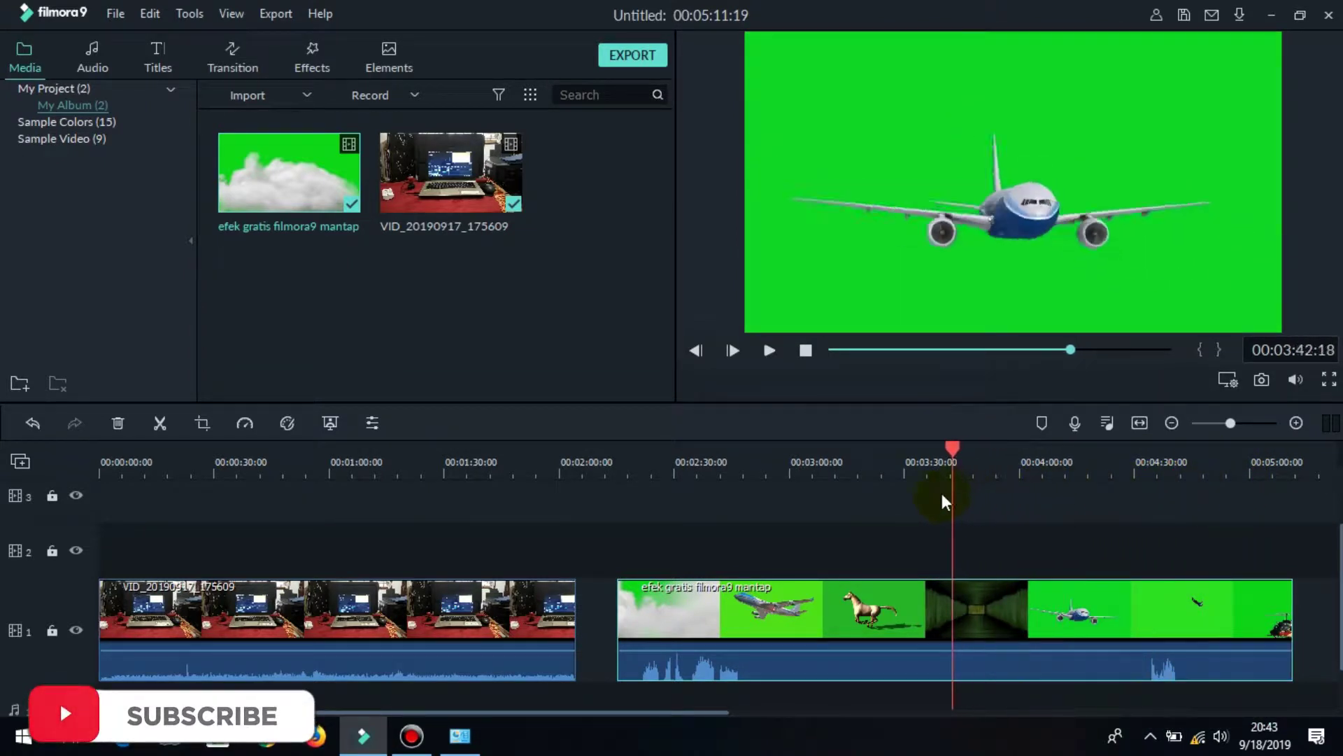
{"action": "left_click_drag", "start_coordinate": [942, 501], "coordinate": [917, 502]}
{"action": "left_click_drag", "start_coordinate": [930, 452], "coordinate": [1095, 459]}
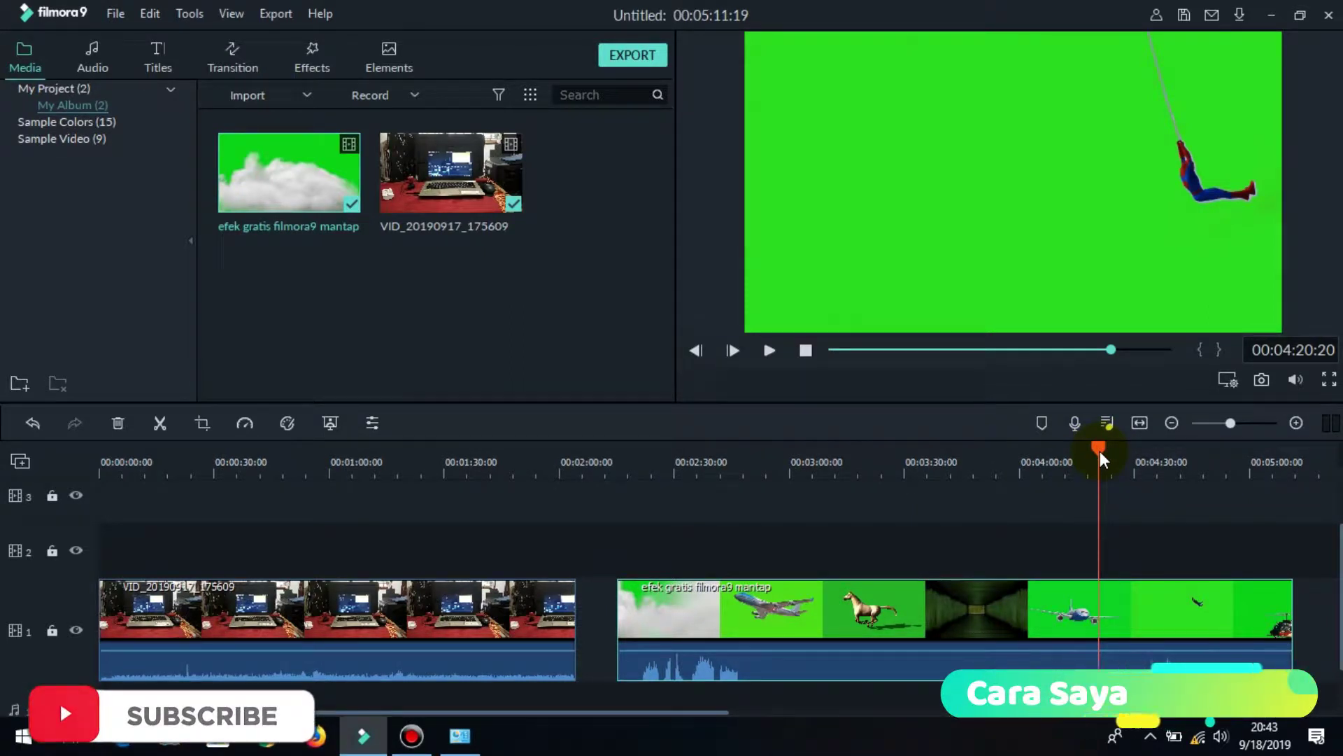
{"action": "left_click_drag", "start_coordinate": [1100, 451], "coordinate": [885, 445]}
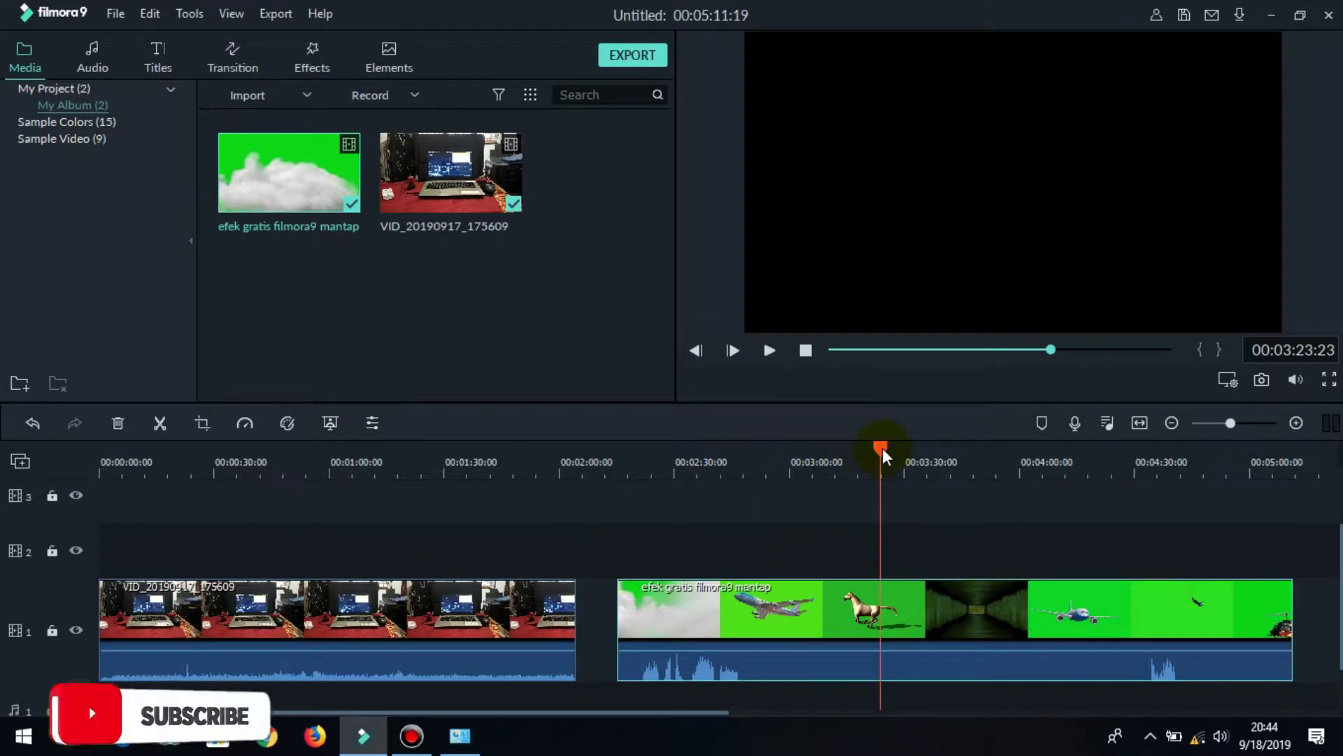
Step: Split the green-screen clip at 00:02:21:24, just before the water effect begins
{"action": "left_click_drag", "start_coordinate": [883, 451], "coordinate": [644, 480]}
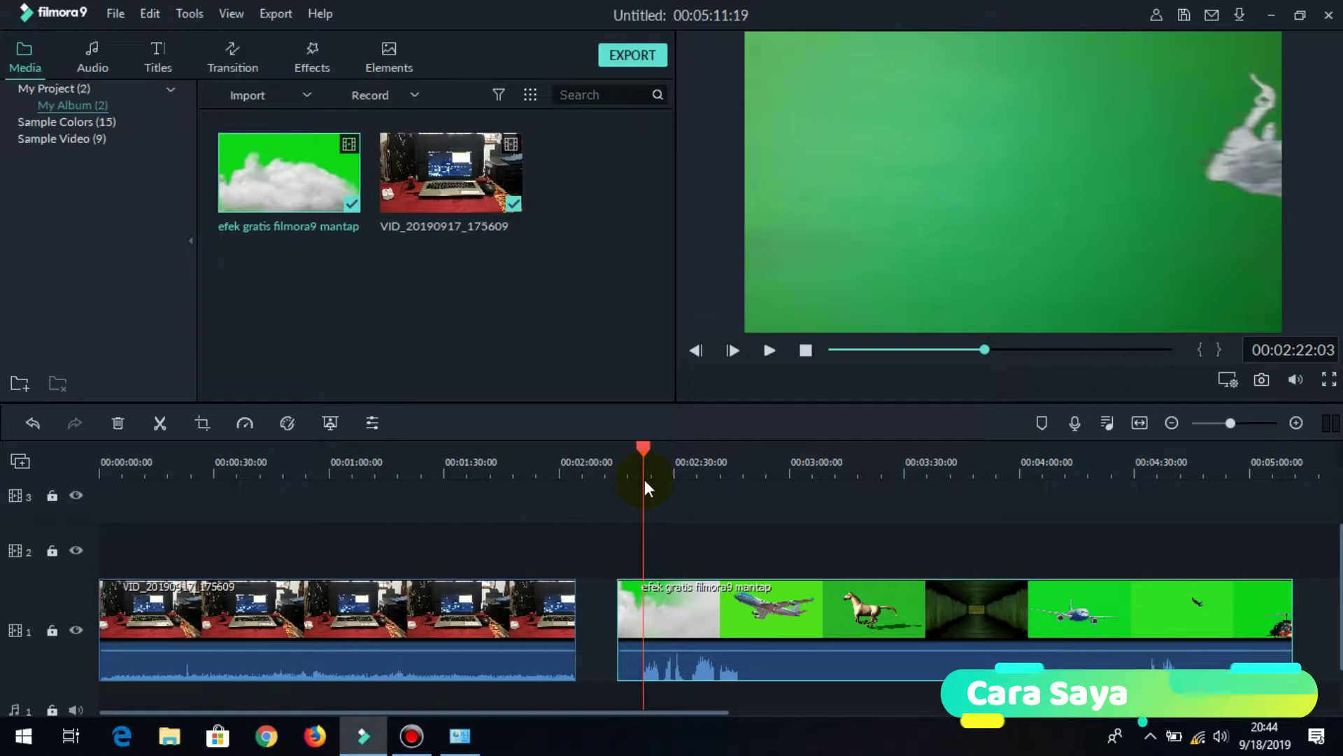
{"action": "left_click", "coordinate": [697, 350]}
{"action": "left_click", "coordinate": [698, 351]}
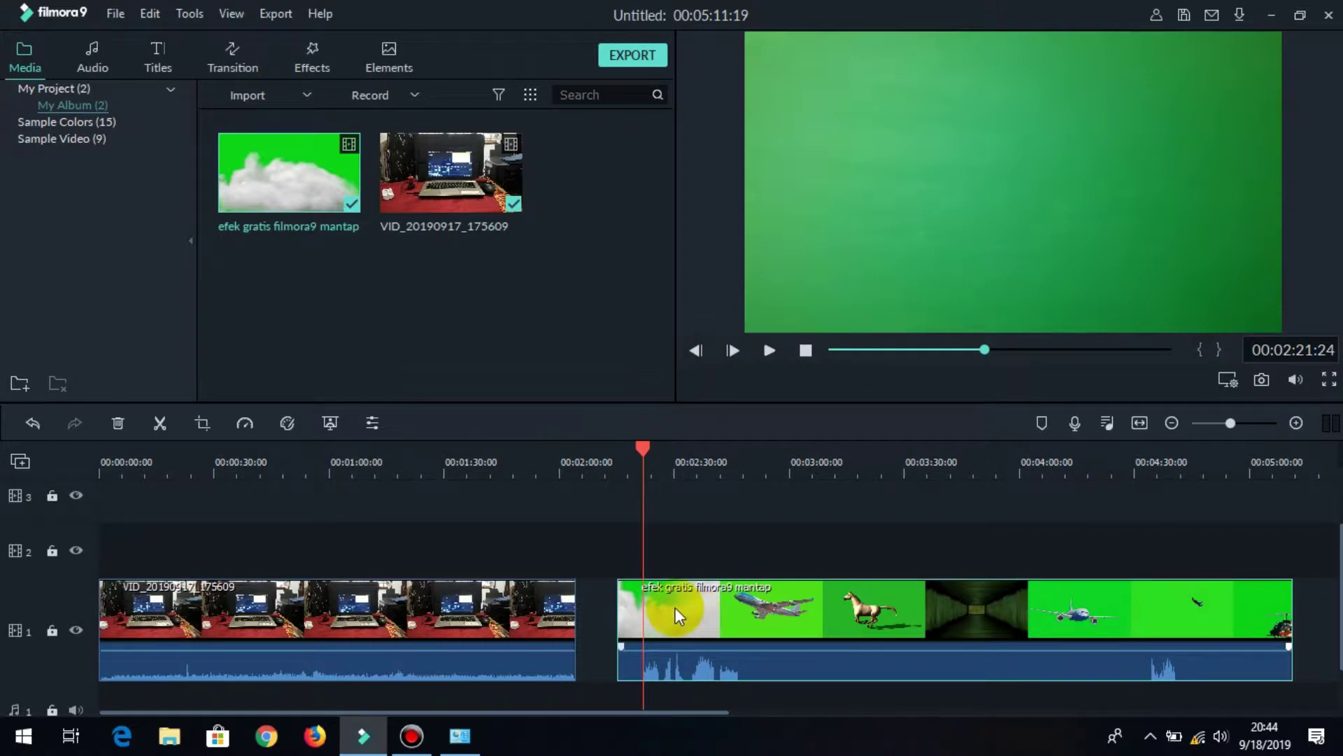
{"action": "left_click", "coordinate": [156, 426]}
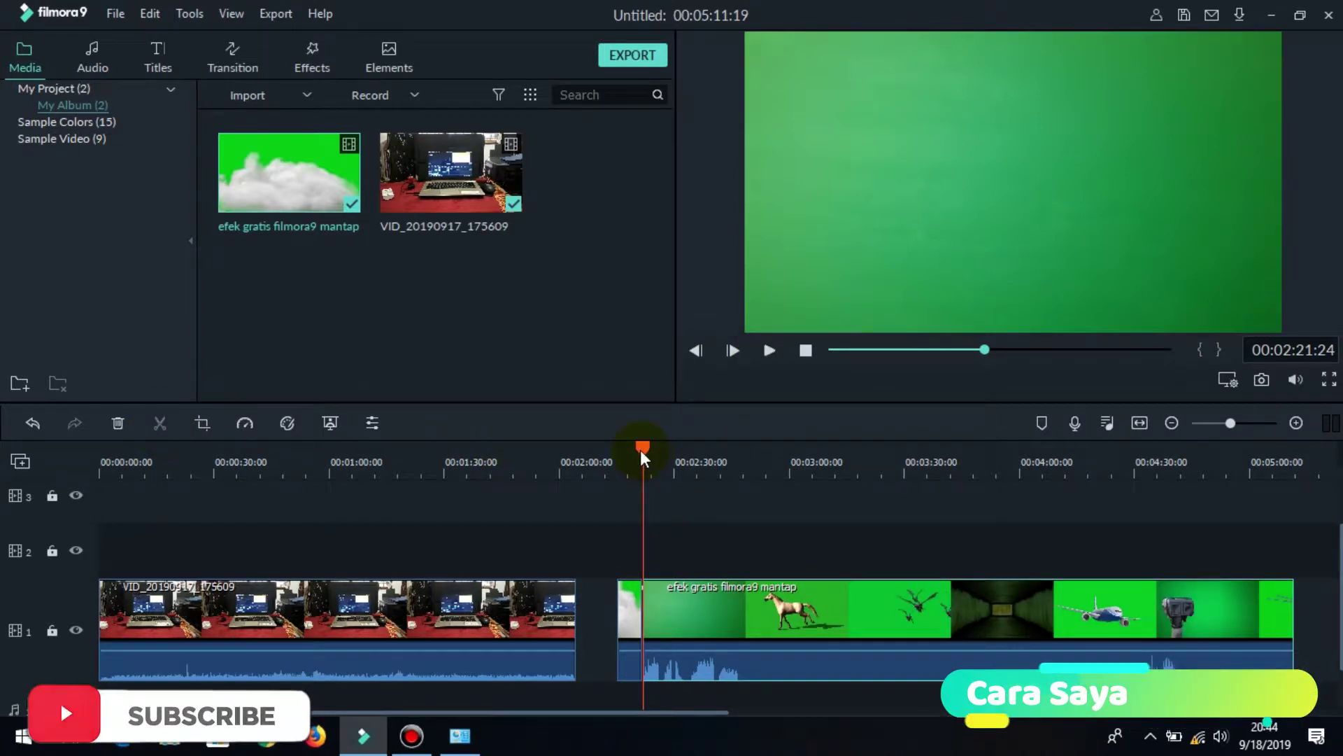
Step: Position the playhead at the end of the green-screen water effect, at 00:02:25:24
{"action": "left_click_drag", "start_coordinate": [642, 447], "coordinate": [660, 452]}
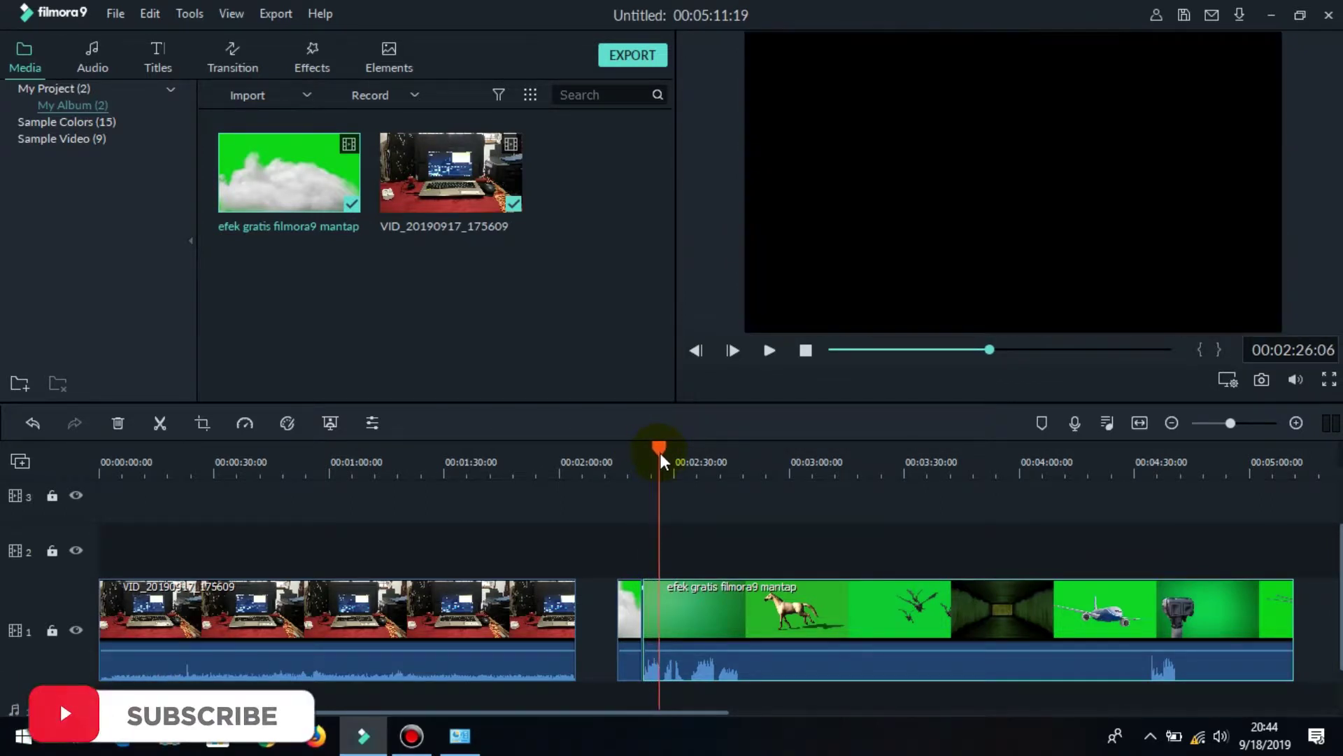
{"action": "left_click", "coordinate": [699, 353]}
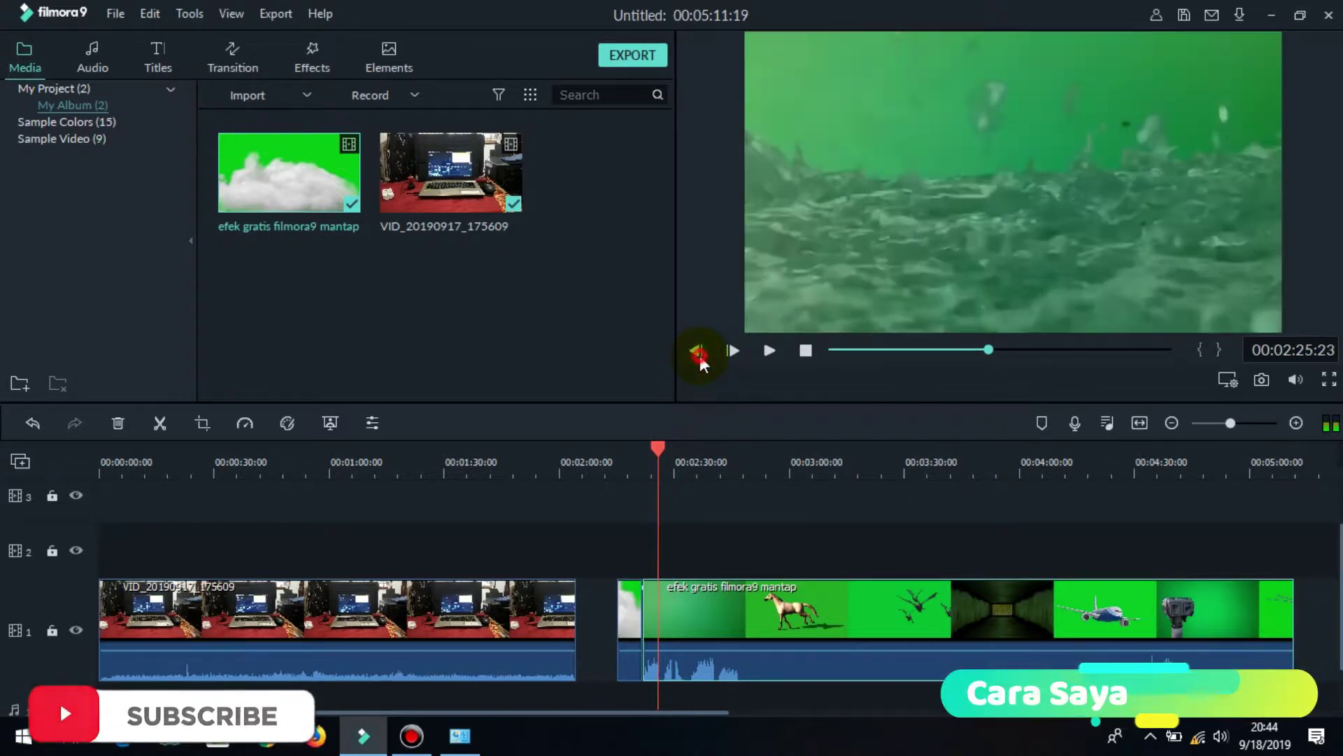
{"action": "left_click", "coordinate": [700, 354]}
{"action": "left_click", "coordinate": [733, 350]}
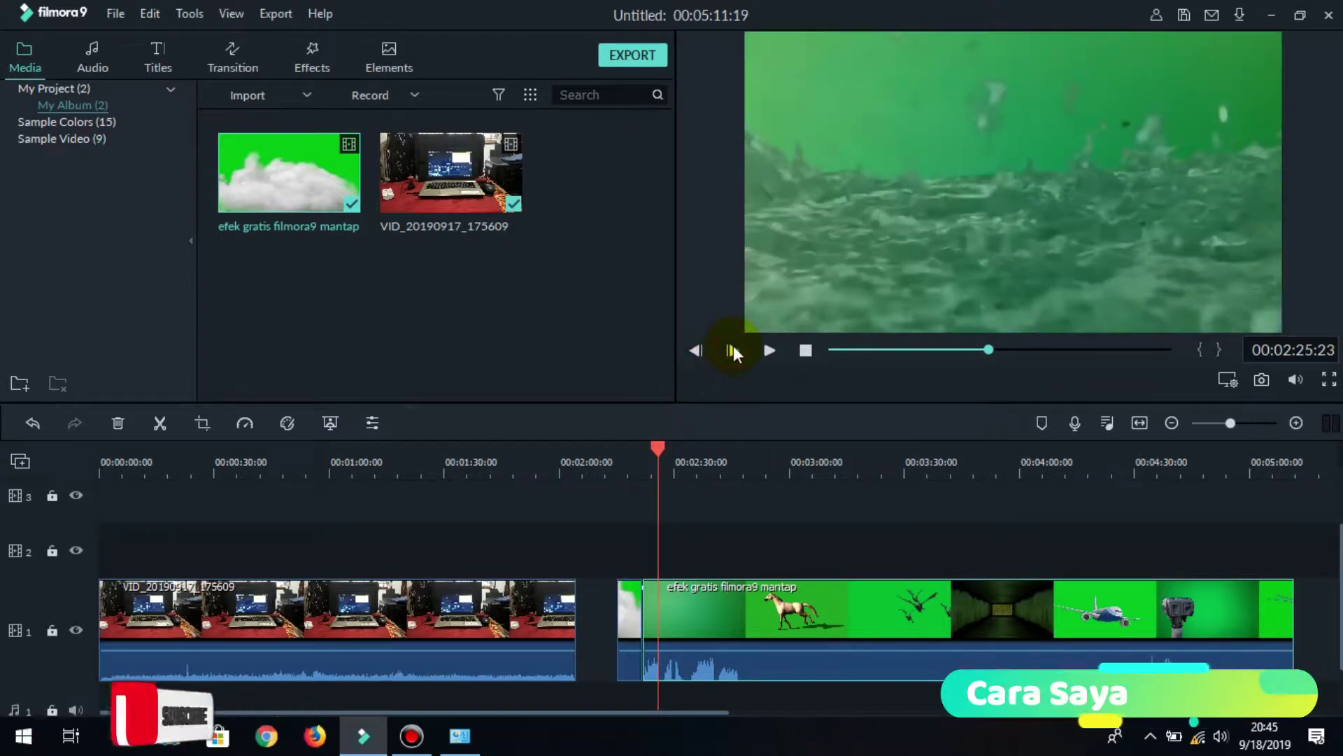
{"action": "left_click", "coordinate": [734, 350]}
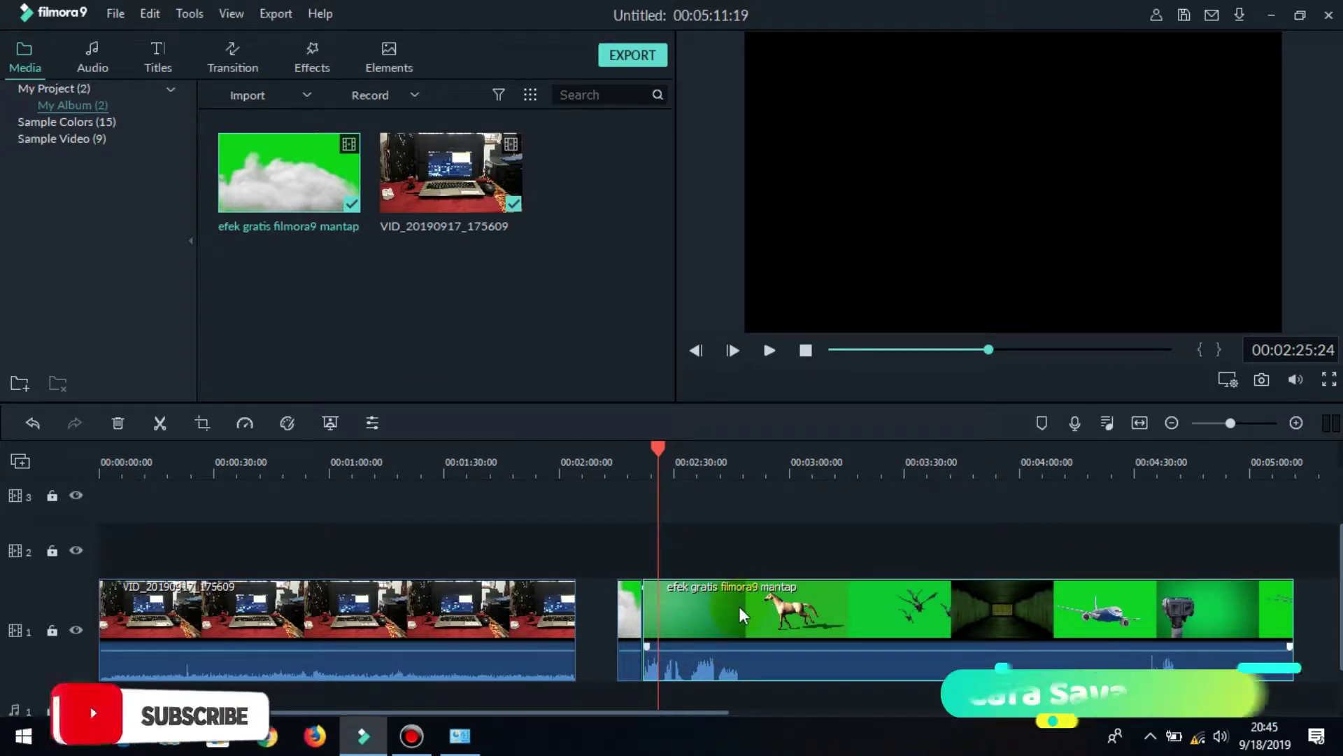
Step: Detach the audio from the longer green-screen segment on video track 1
{"action": "left_click", "coordinate": [703, 666]}
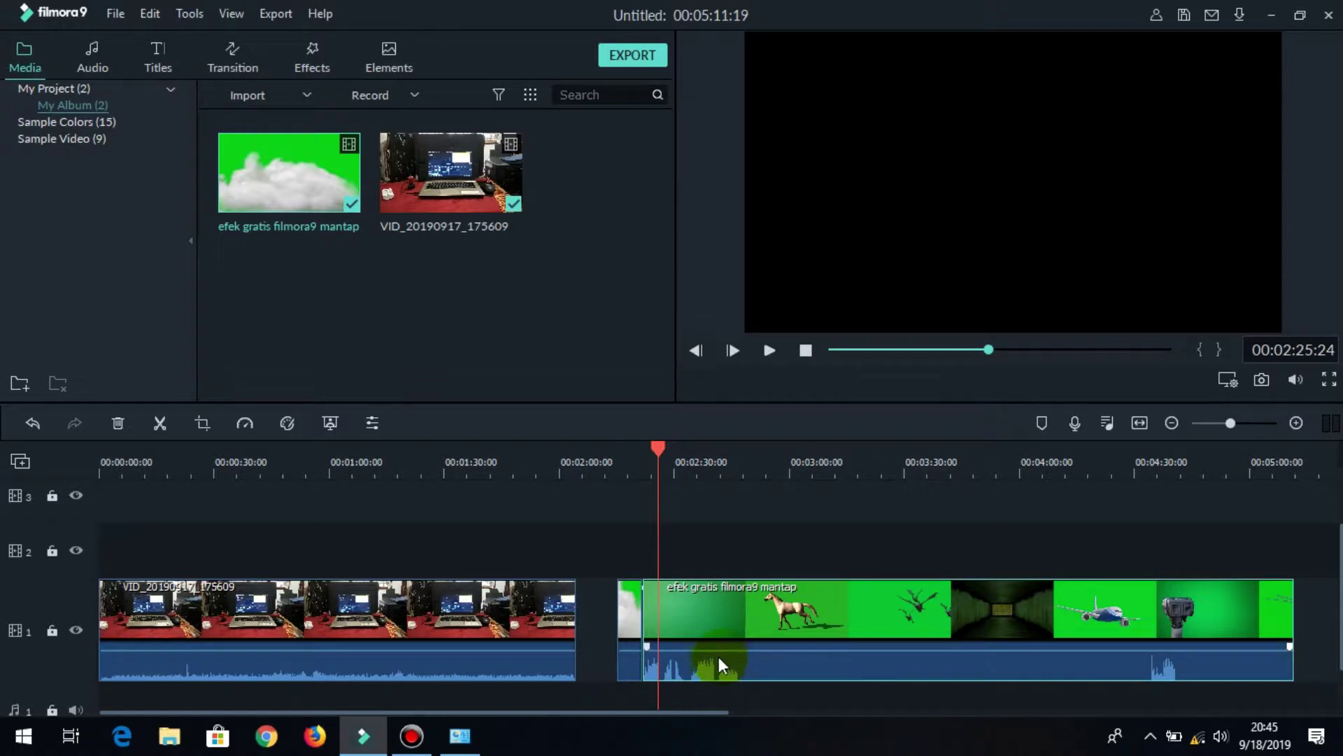
{"action": "left_click", "coordinate": [704, 566]}
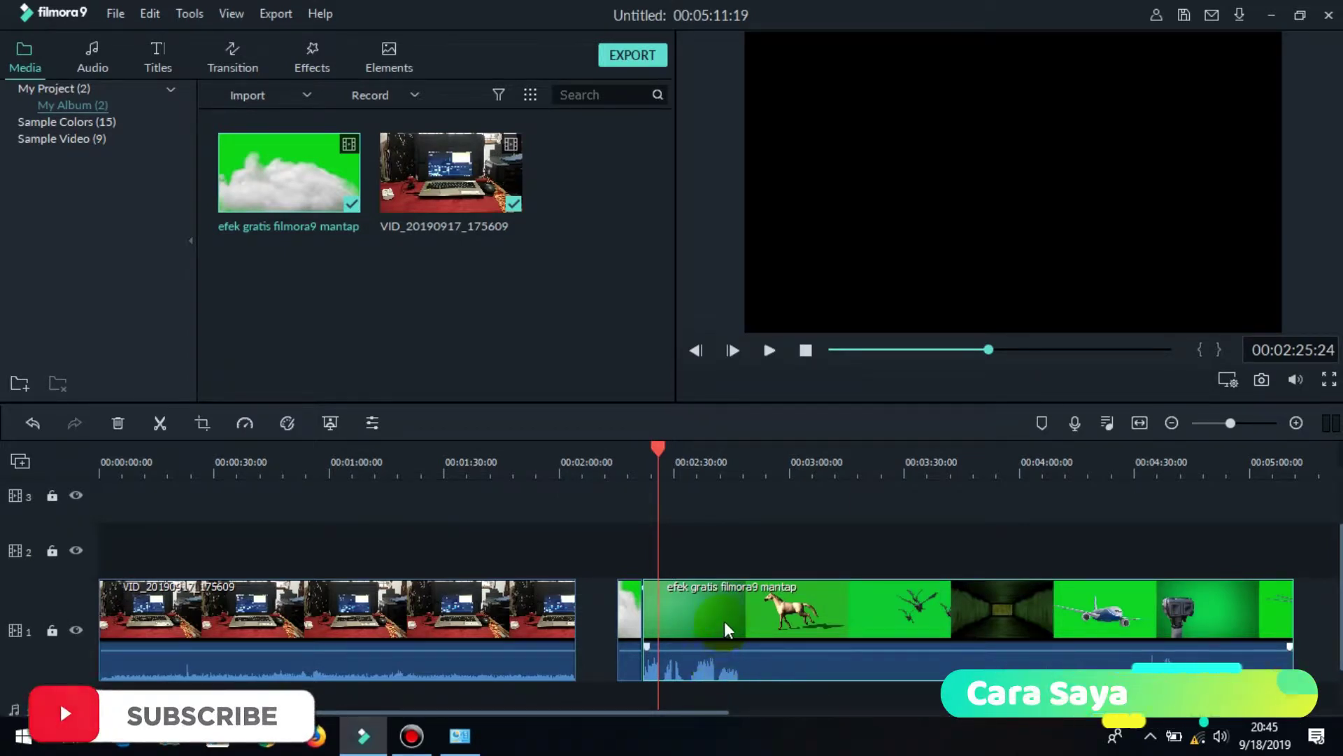
{"action": "left_click", "coordinate": [720, 635]}
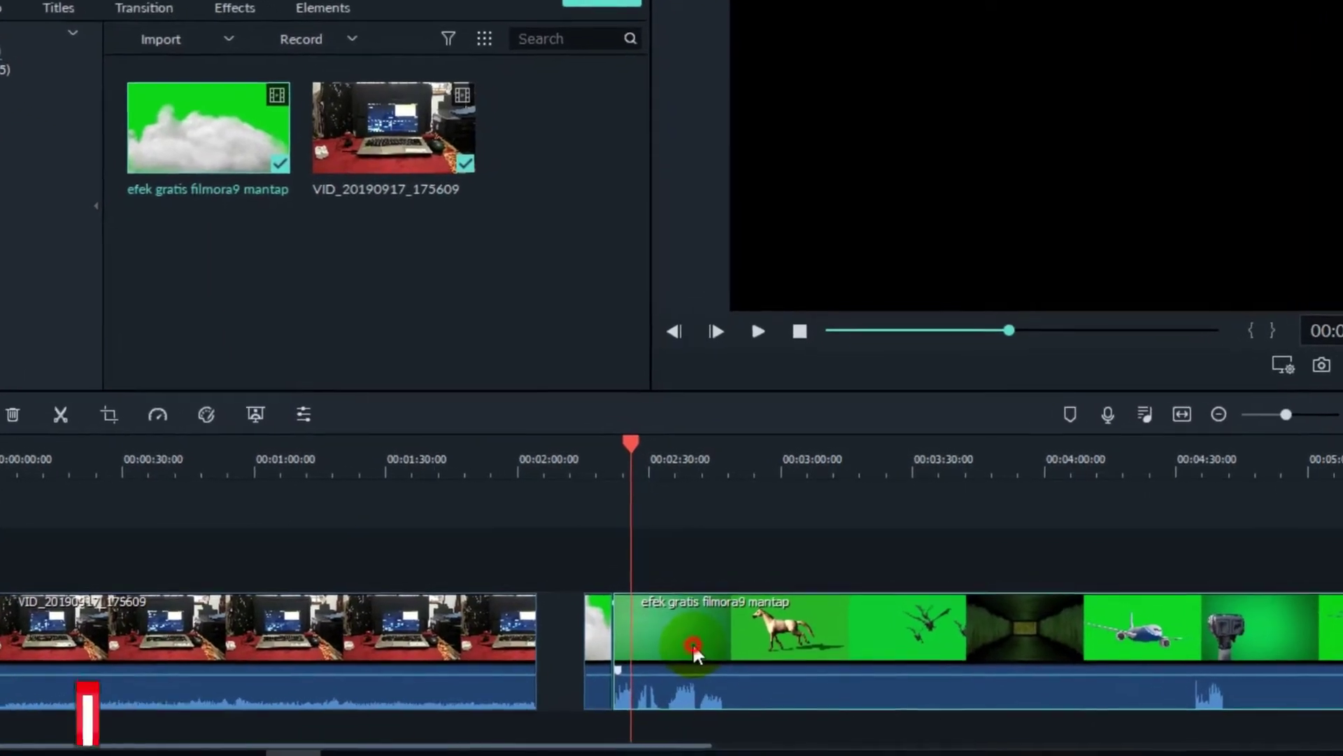
{"action": "right_click", "coordinate": [686, 658]}
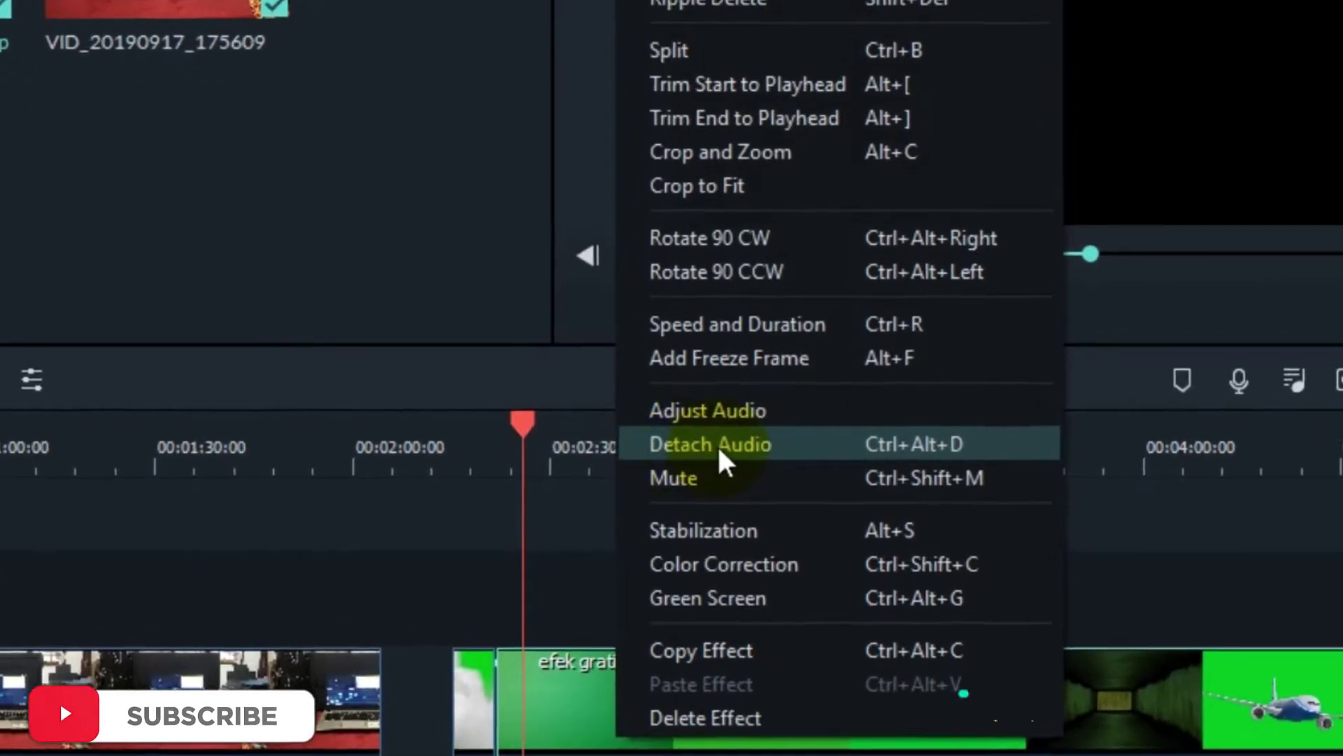
{"action": "left_click", "coordinate": [784, 443]}
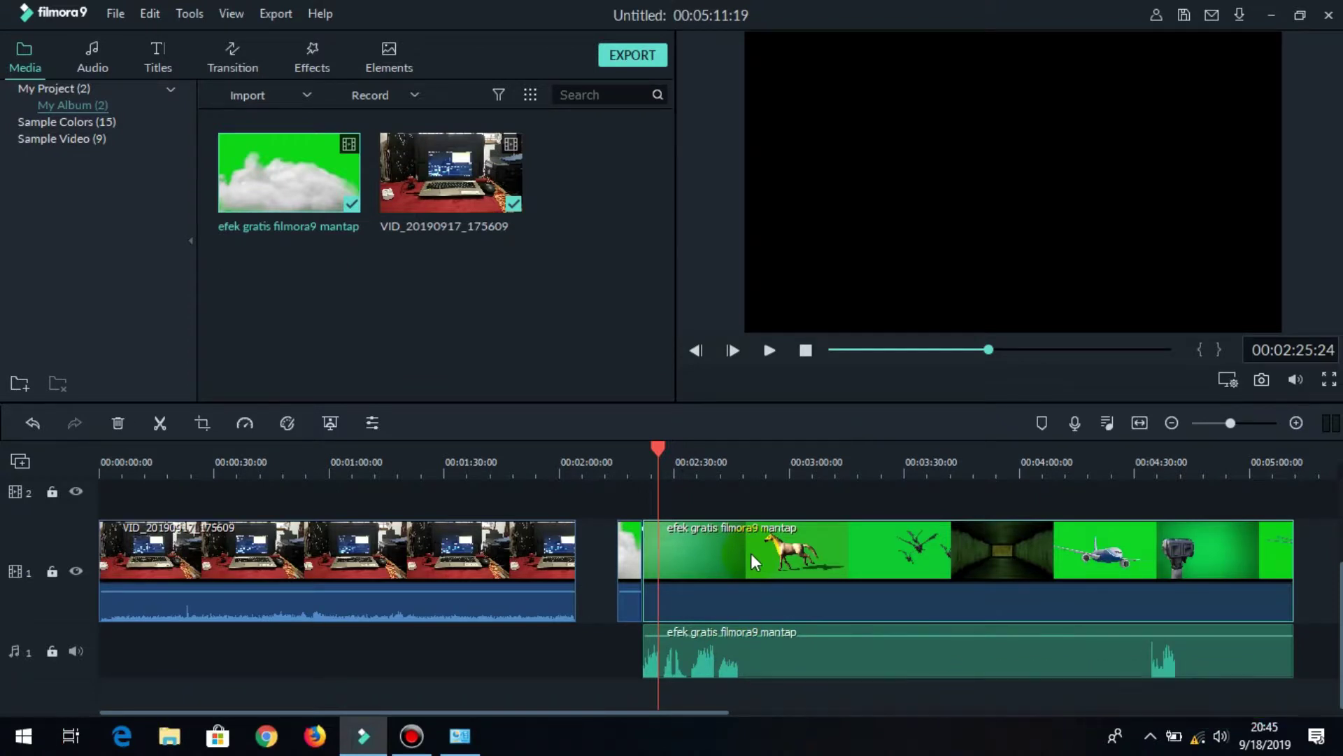
Step: Raise the detached green-screen audio's volume to 6.00 dB, and lower it until its waveform is flat
{"action": "left_click", "coordinate": [751, 638]}
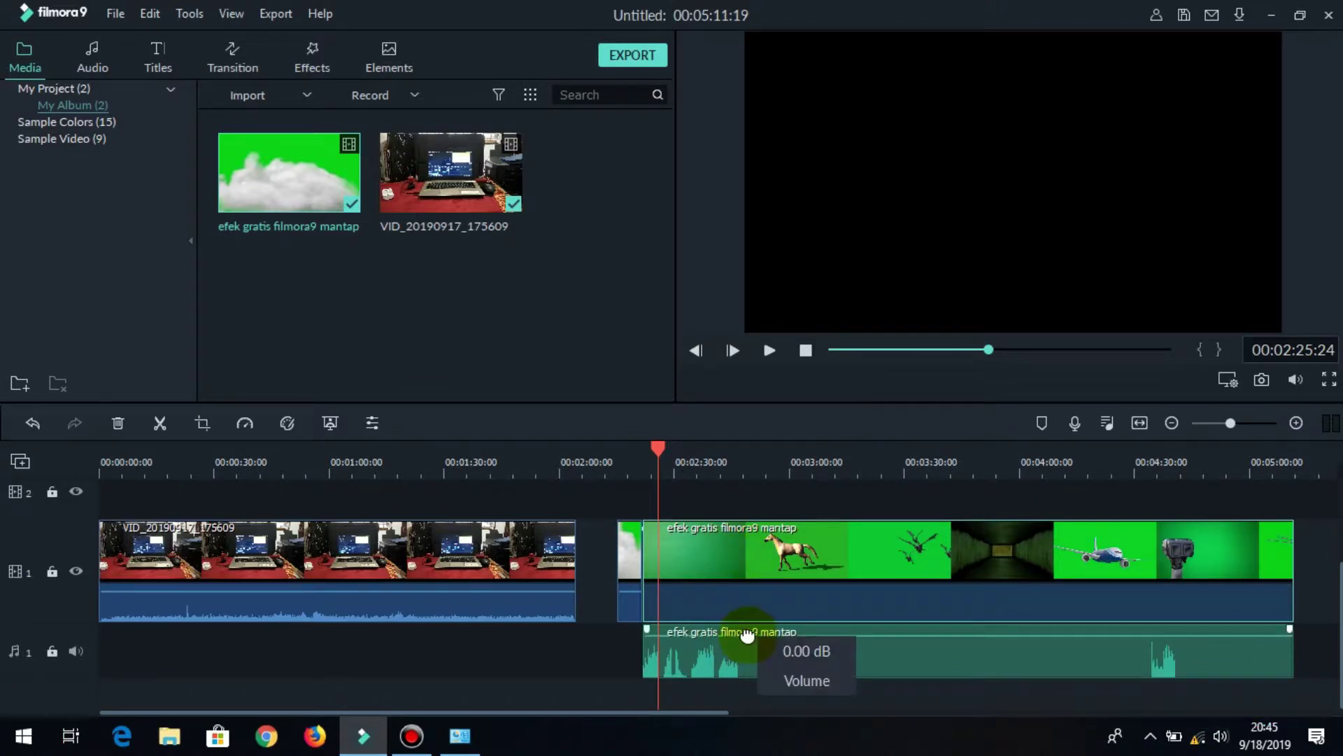
{"action": "left_click", "coordinate": [752, 647]}
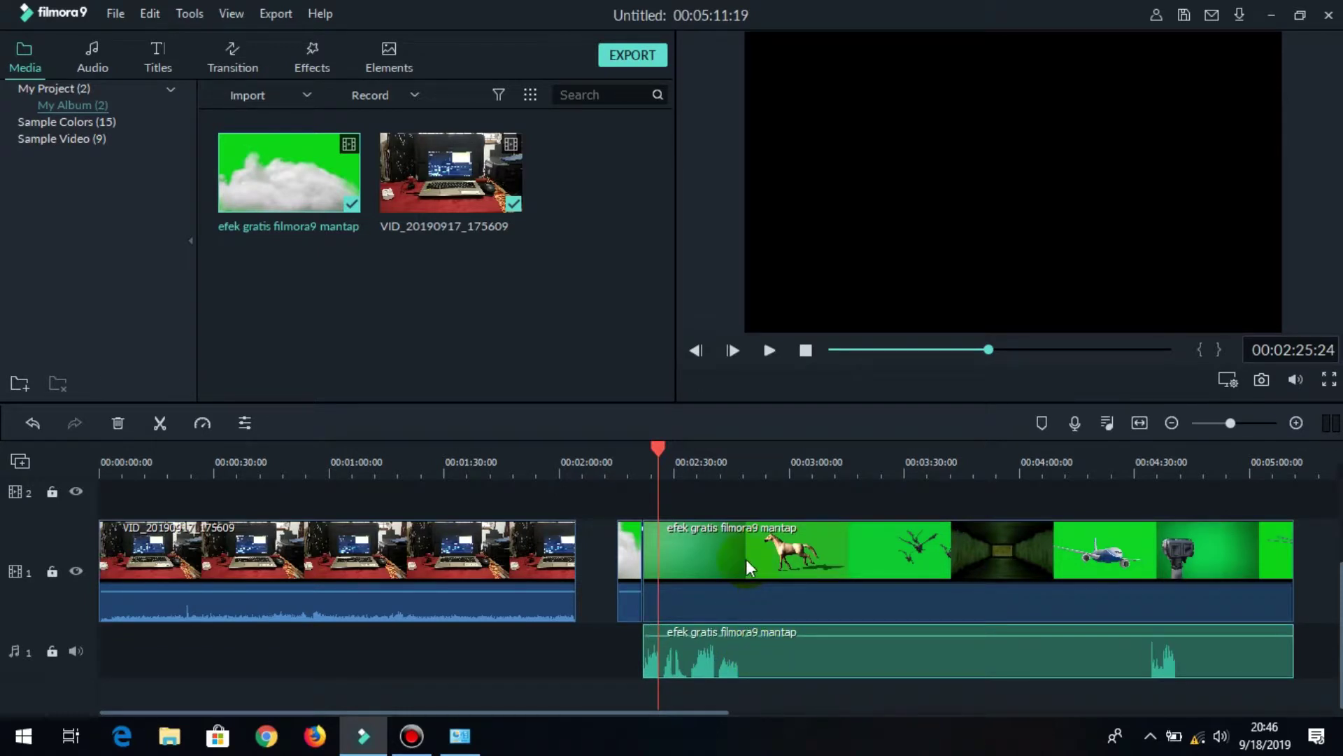
{"action": "left_click", "coordinate": [743, 632]}
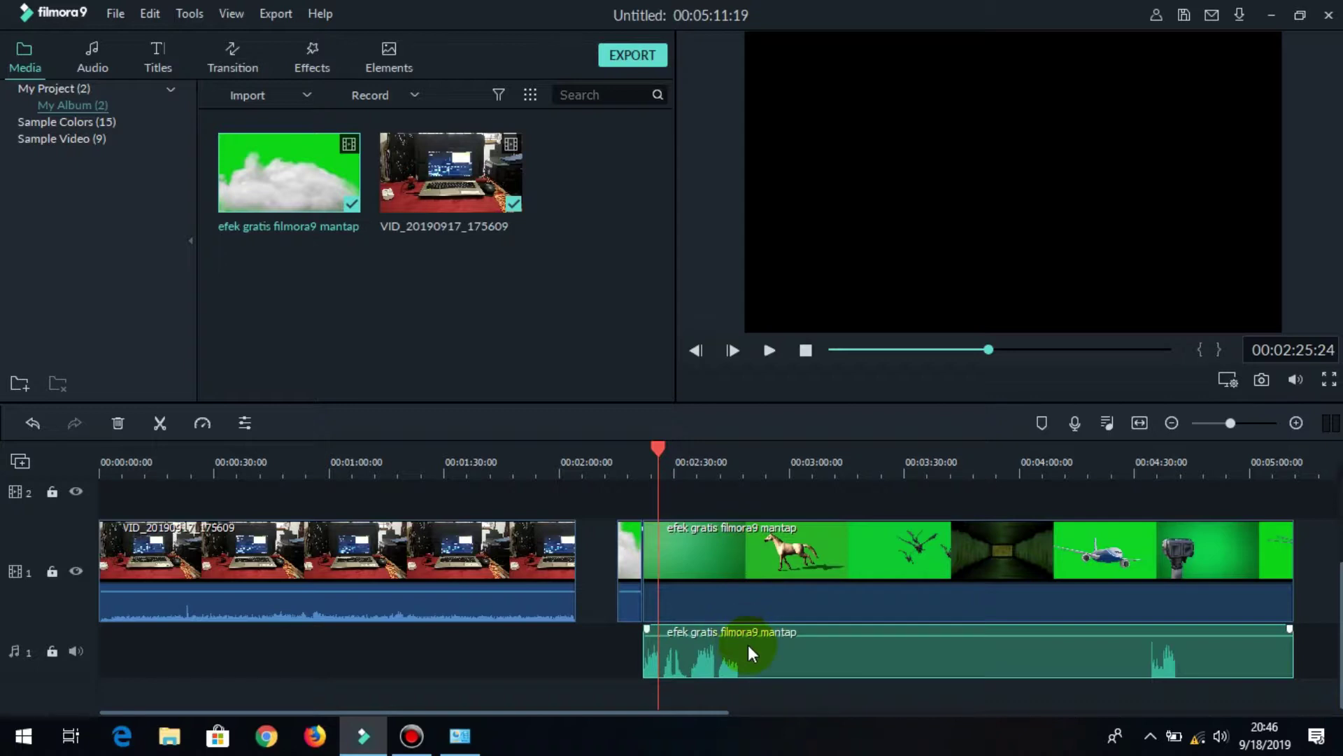
{"action": "mouse_move", "coordinate": [853, 637]}
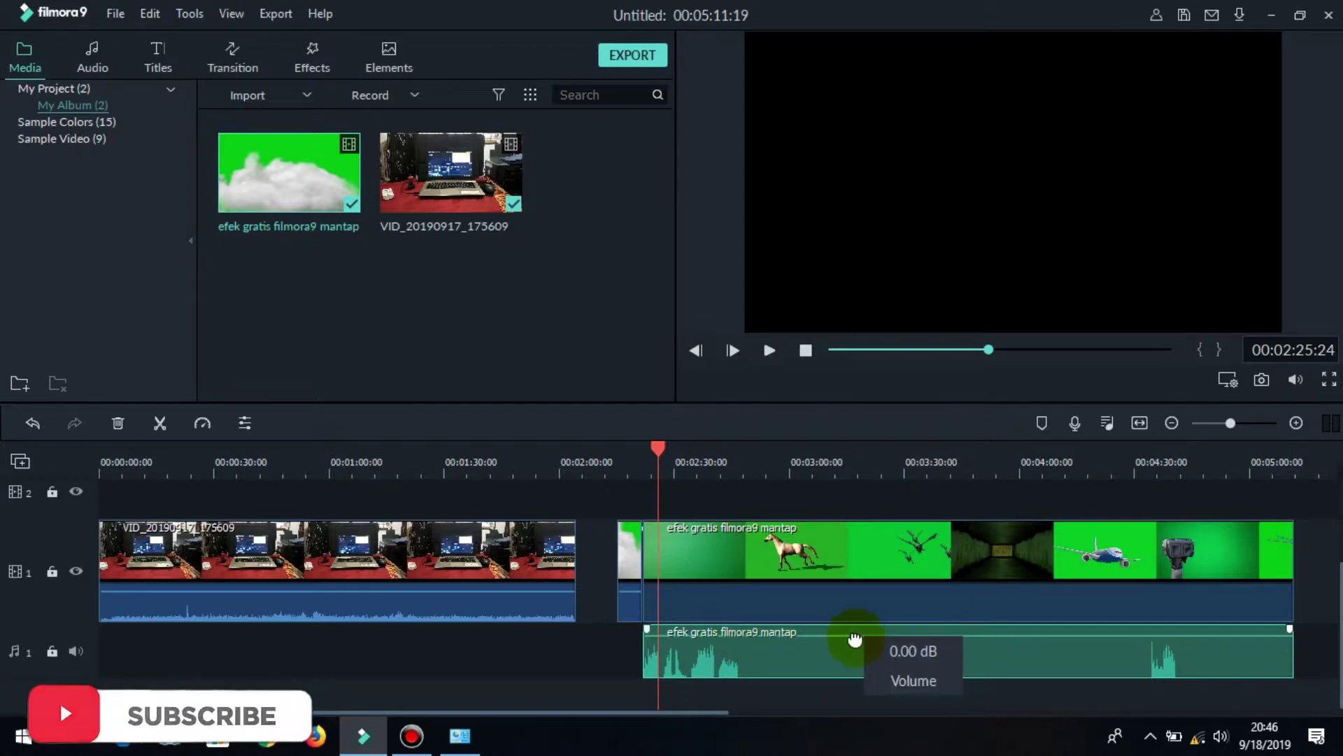
{"action": "mouse_move", "coordinate": [855, 639]}
{"action": "left_mouse_down"}
{"action": "mouse_move", "coordinate": [860, 651]}
{"action": "mouse_move", "coordinate": [861, 621]}
{"action": "left_mouse_up"}
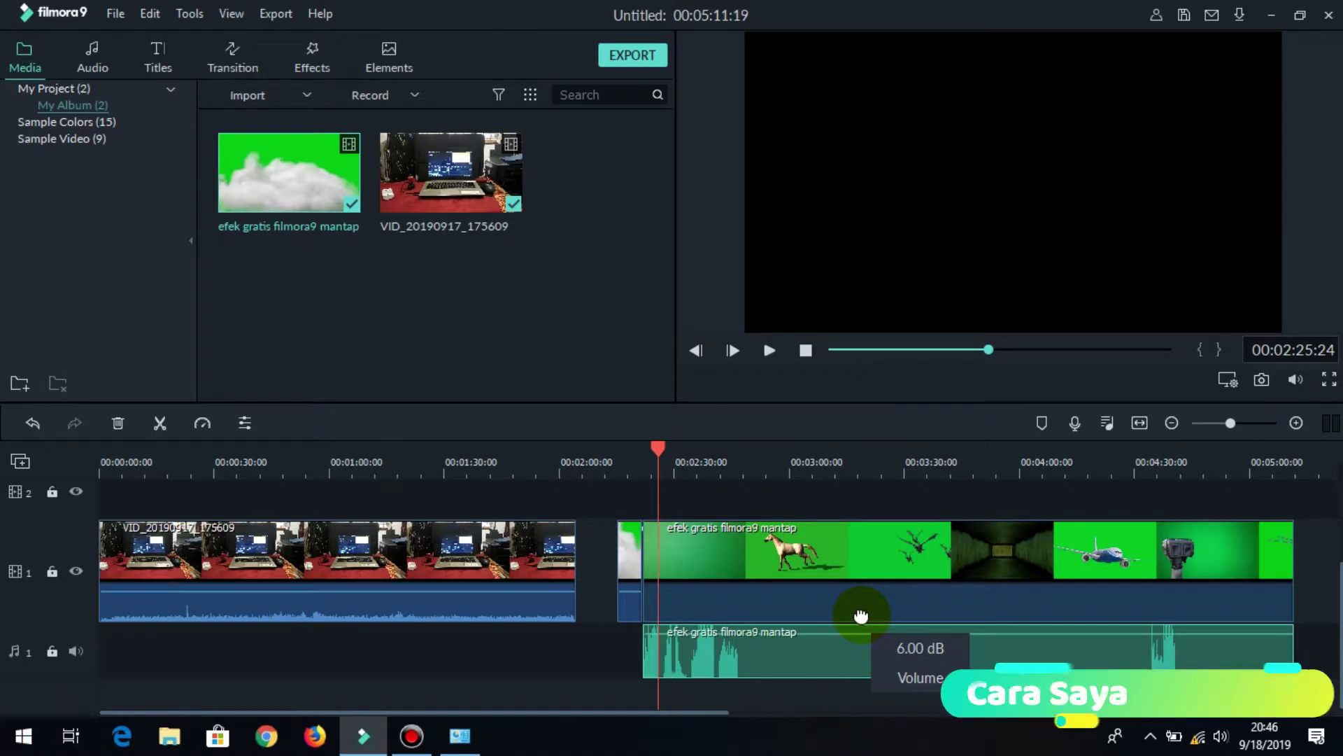
{"action": "left_click_drag", "start_coordinate": [861, 616], "coordinate": [863, 664]}
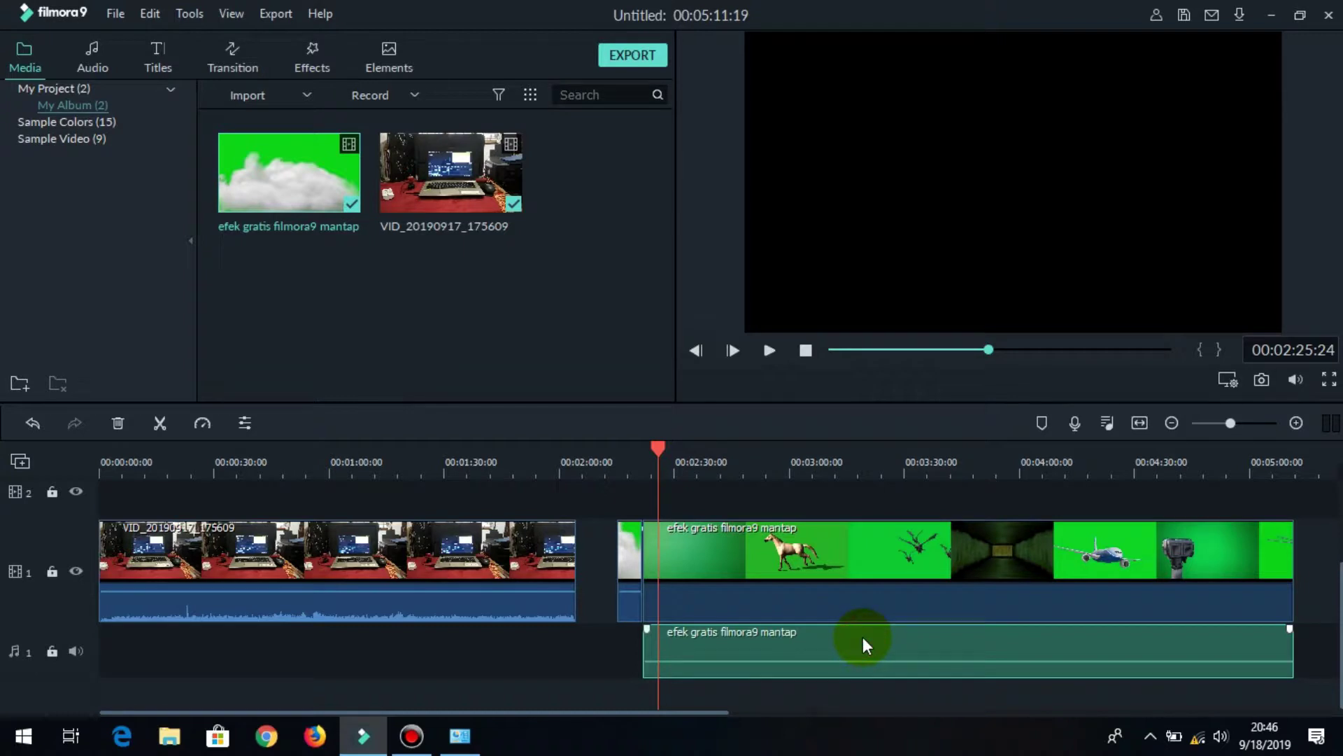
Step: Delete the detached green-screen audio from audio track 1
{"action": "key", "text": "Delete"}
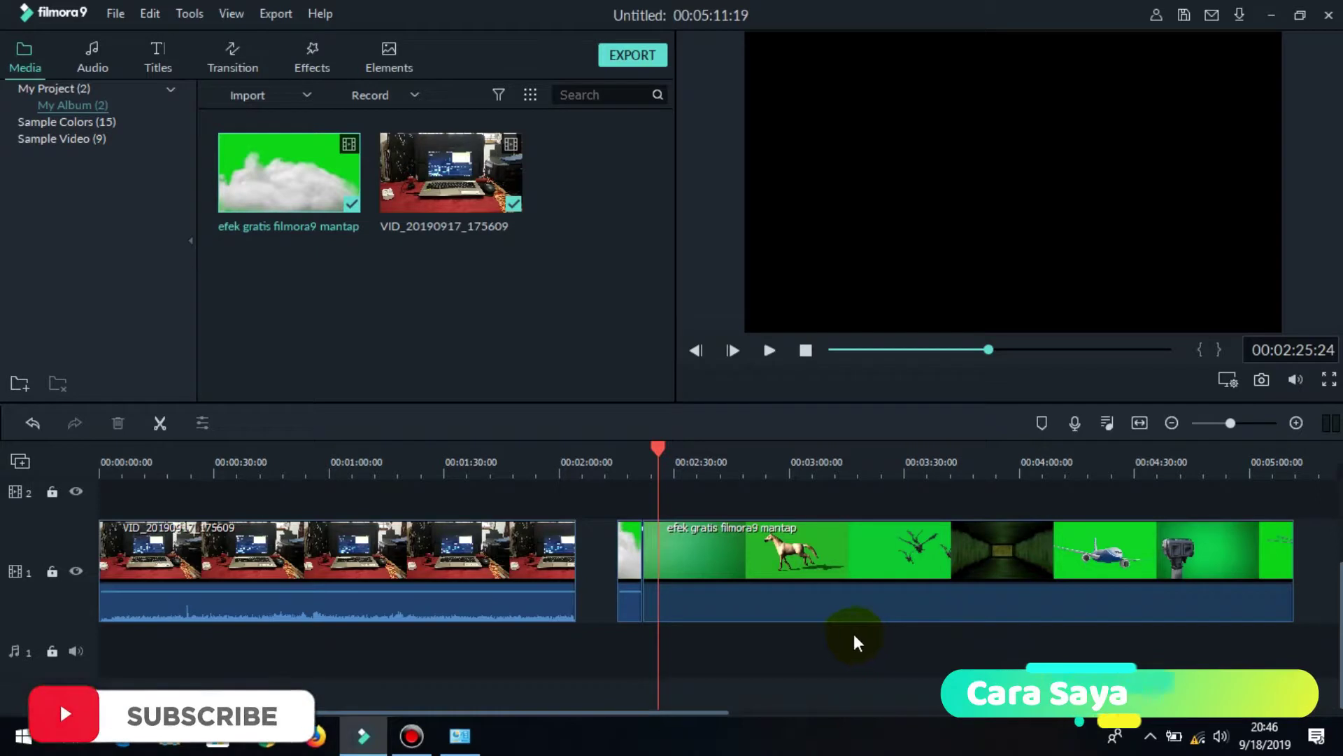
Step: Detach the audio from the VID_20190917_175609 clip and delete it from audio track 1
{"action": "left_click", "coordinate": [503, 598]}
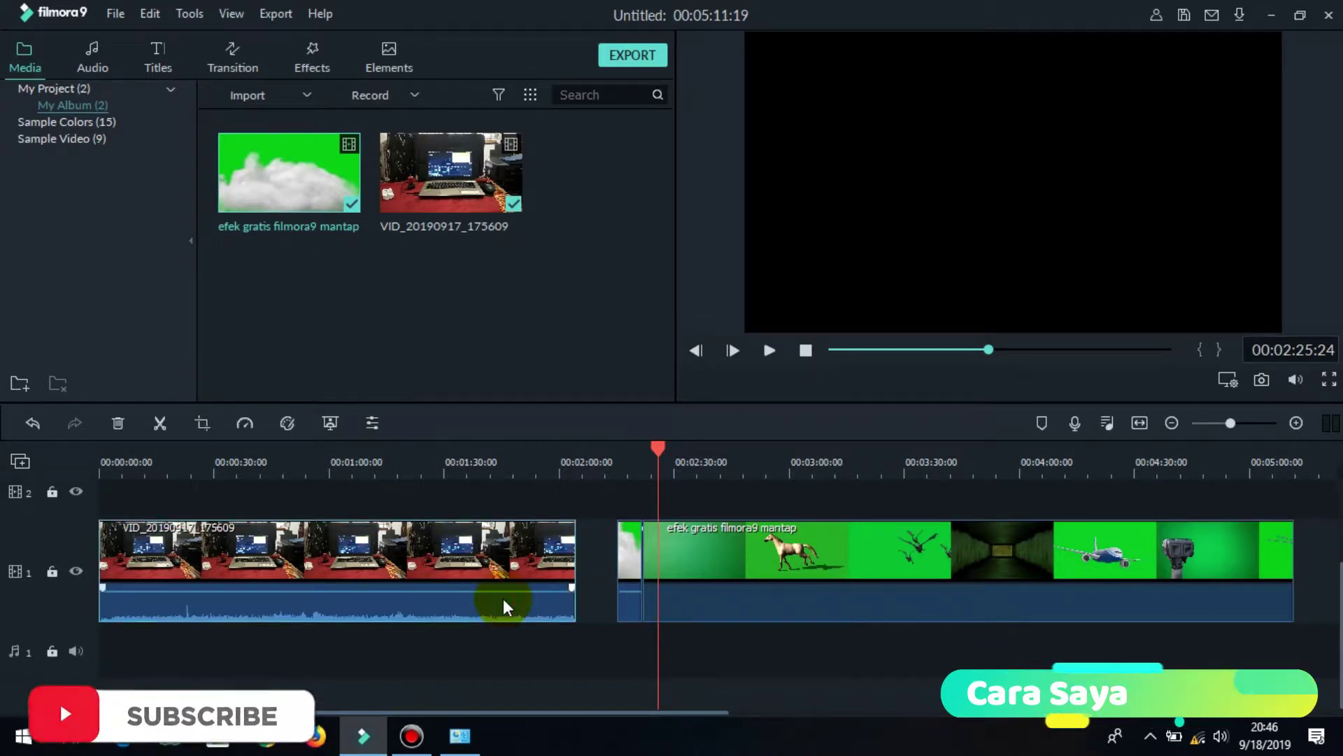
{"action": "right_click", "coordinate": [502, 598]}
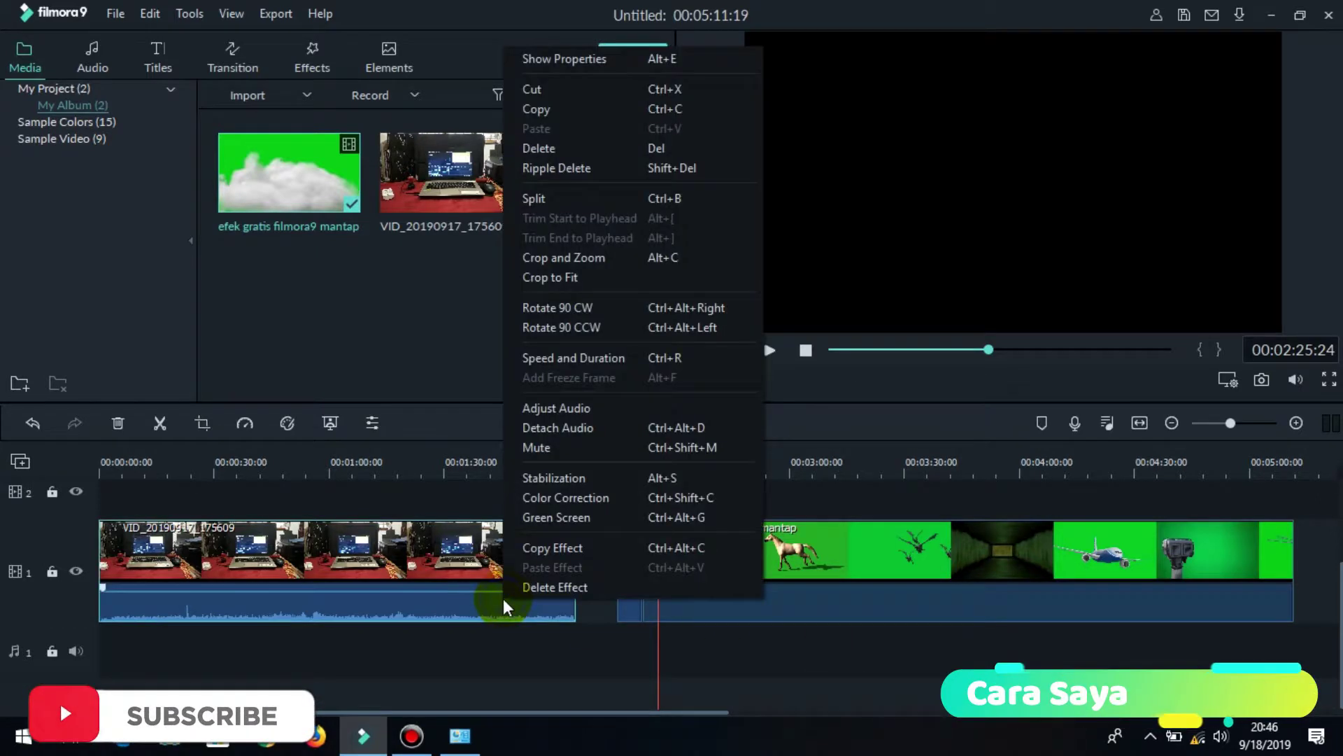
{"action": "left_click", "coordinate": [577, 431]}
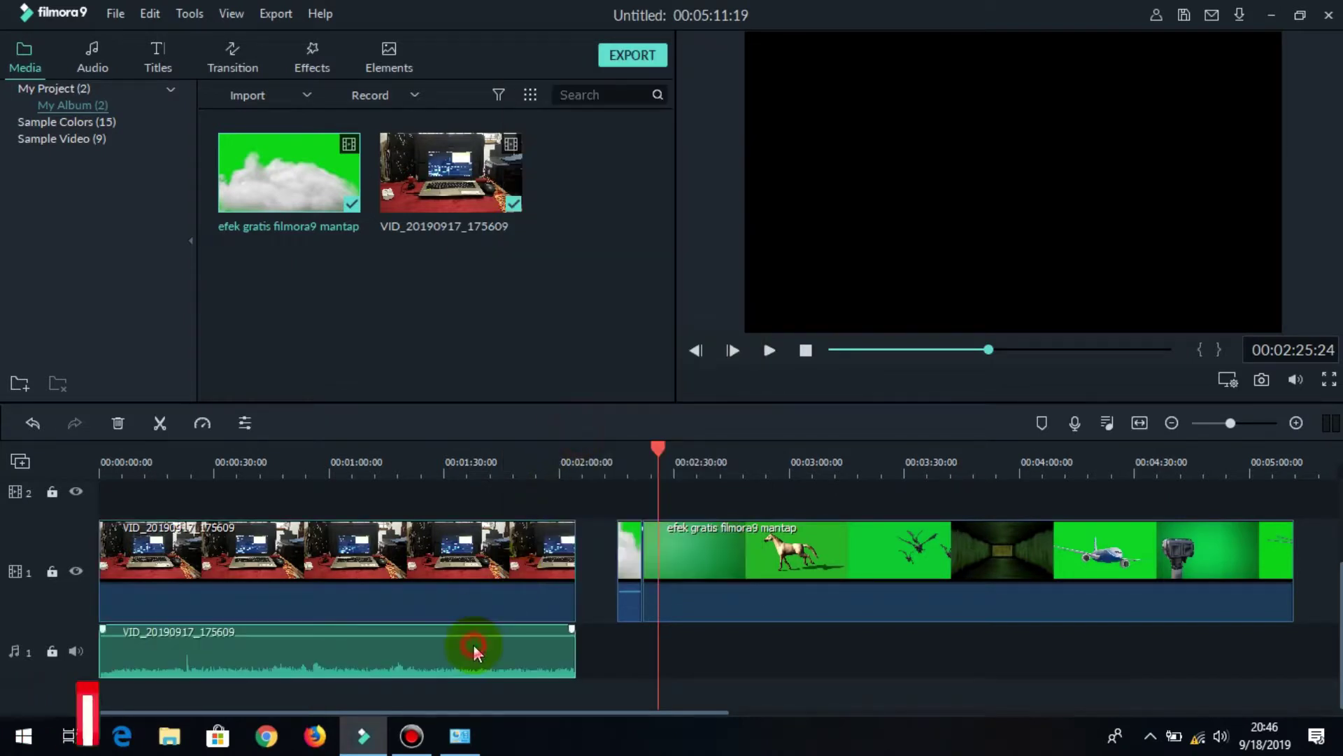
{"action": "left_click", "coordinate": [796, 666]}
{"action": "left_click", "coordinate": [524, 656]}
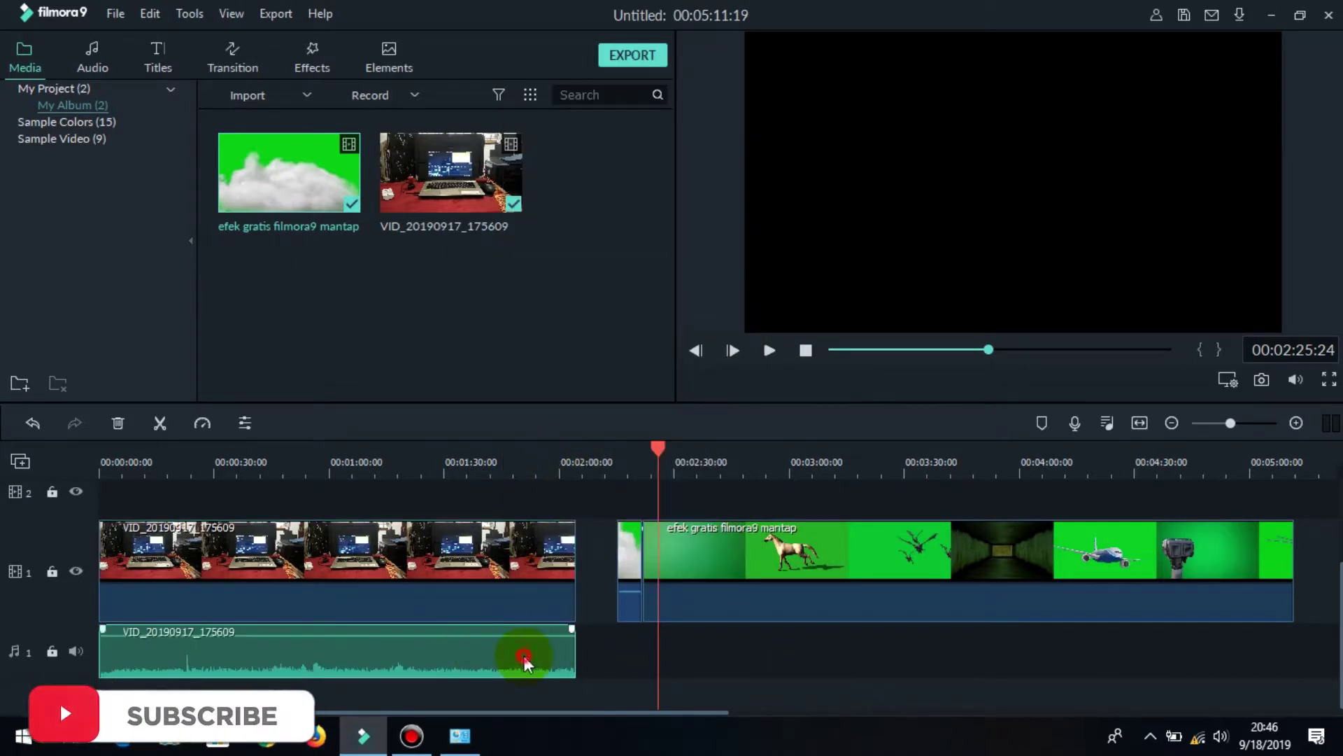
{"action": "key", "text": "Delete"}
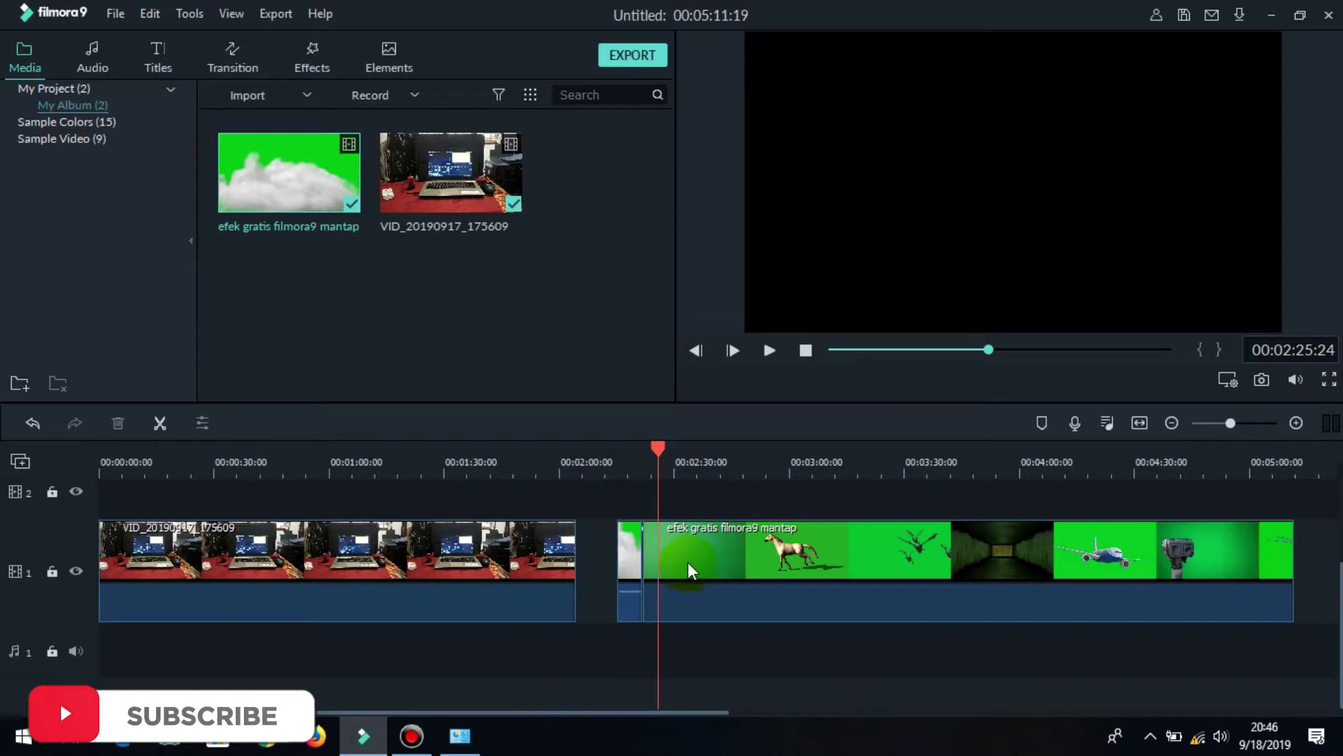
Step: Split the longer green-screen segment at 00:02:25:23, on the last frame of the water effect
{"action": "left_click", "coordinate": [657, 448]}
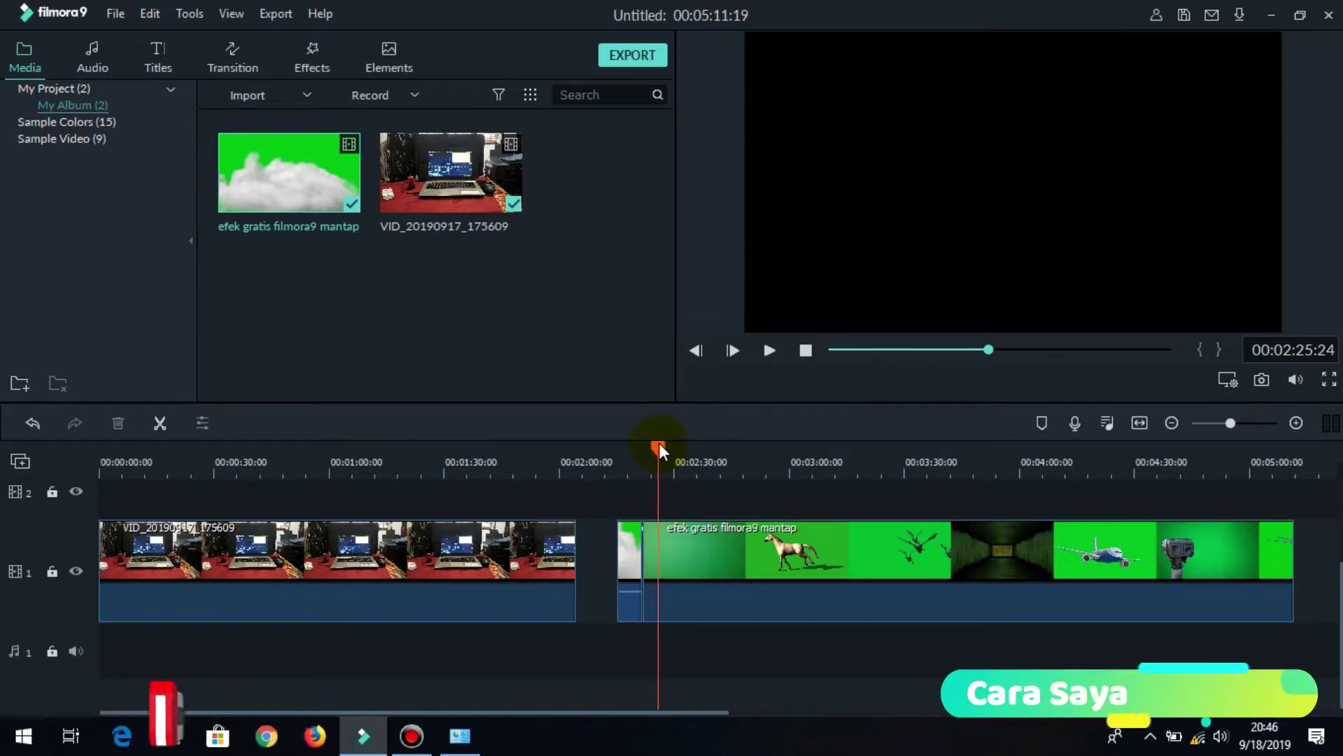
{"action": "left_click", "coordinate": [697, 350]}
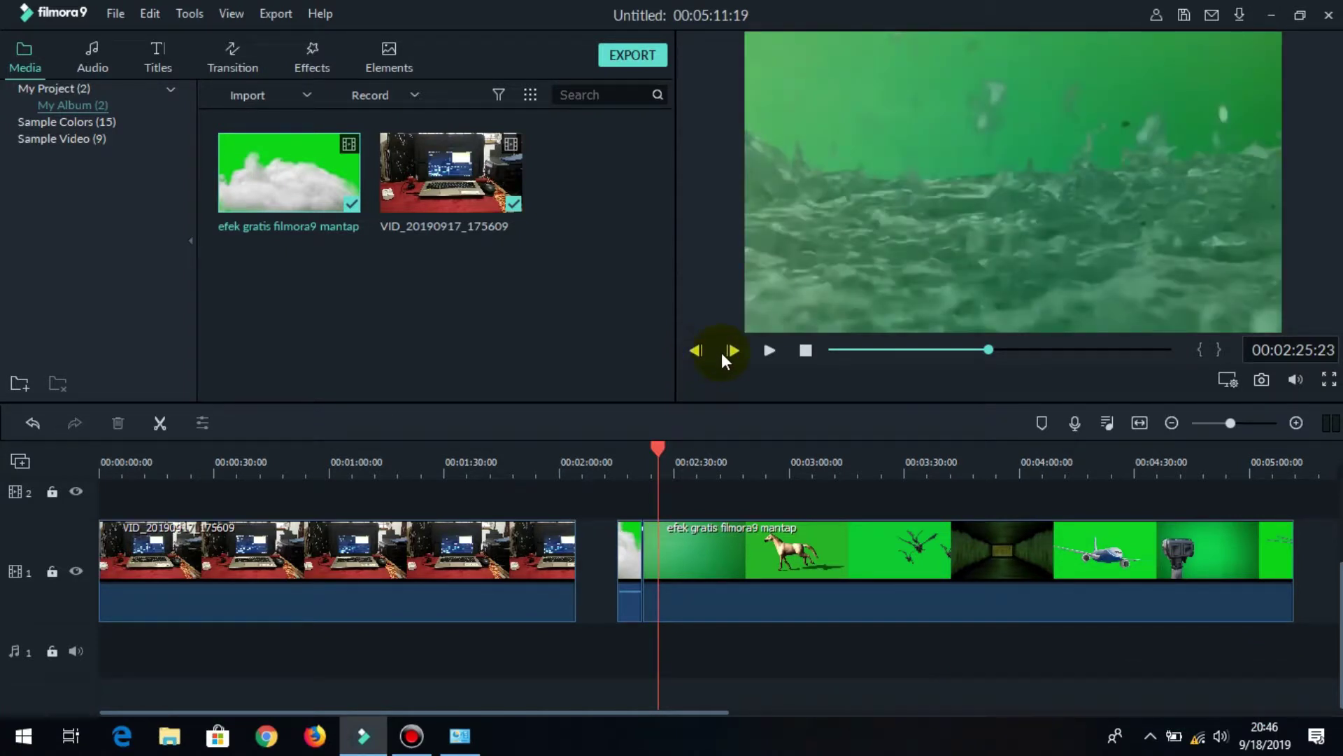
{"action": "left_click", "coordinate": [713, 591]}
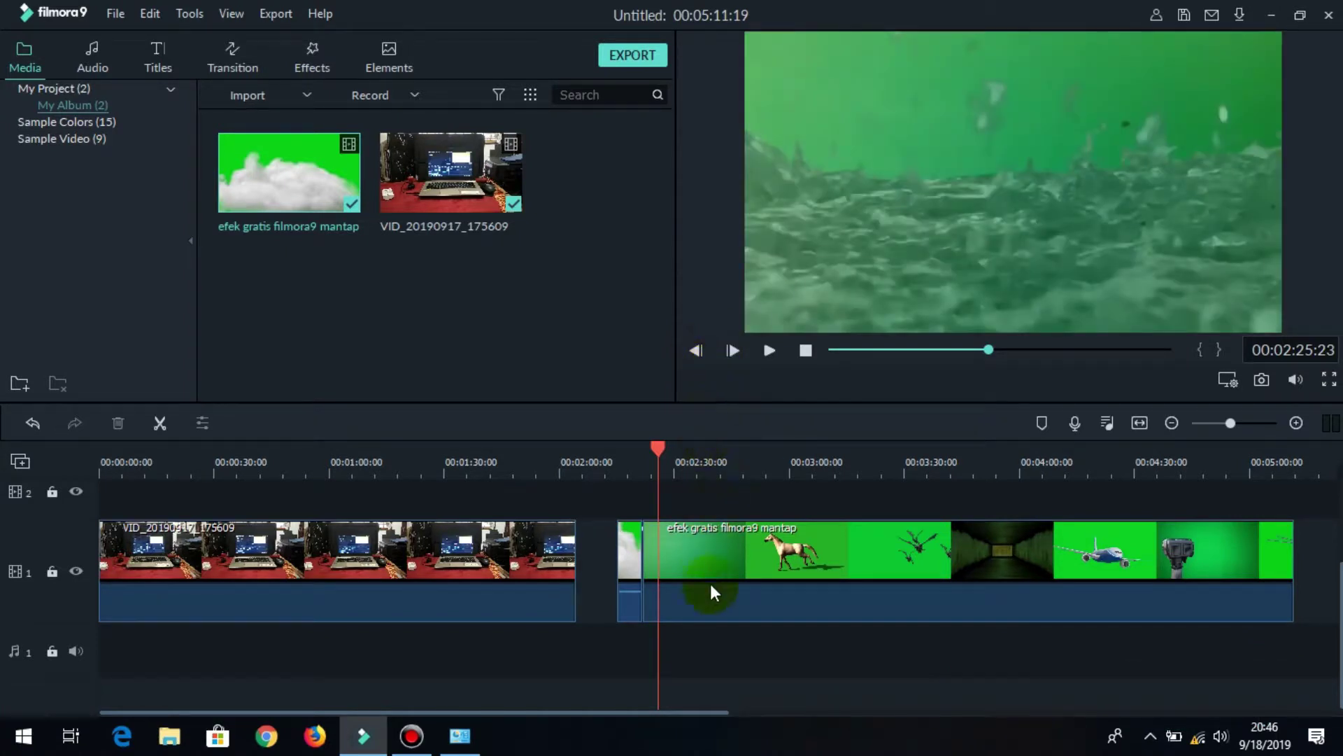
{"action": "left_click", "coordinate": [697, 349]}
{"action": "left_click", "coordinate": [697, 349]}
{"action": "left_click", "coordinate": [734, 351]}
{"action": "left_click", "coordinate": [733, 351]}
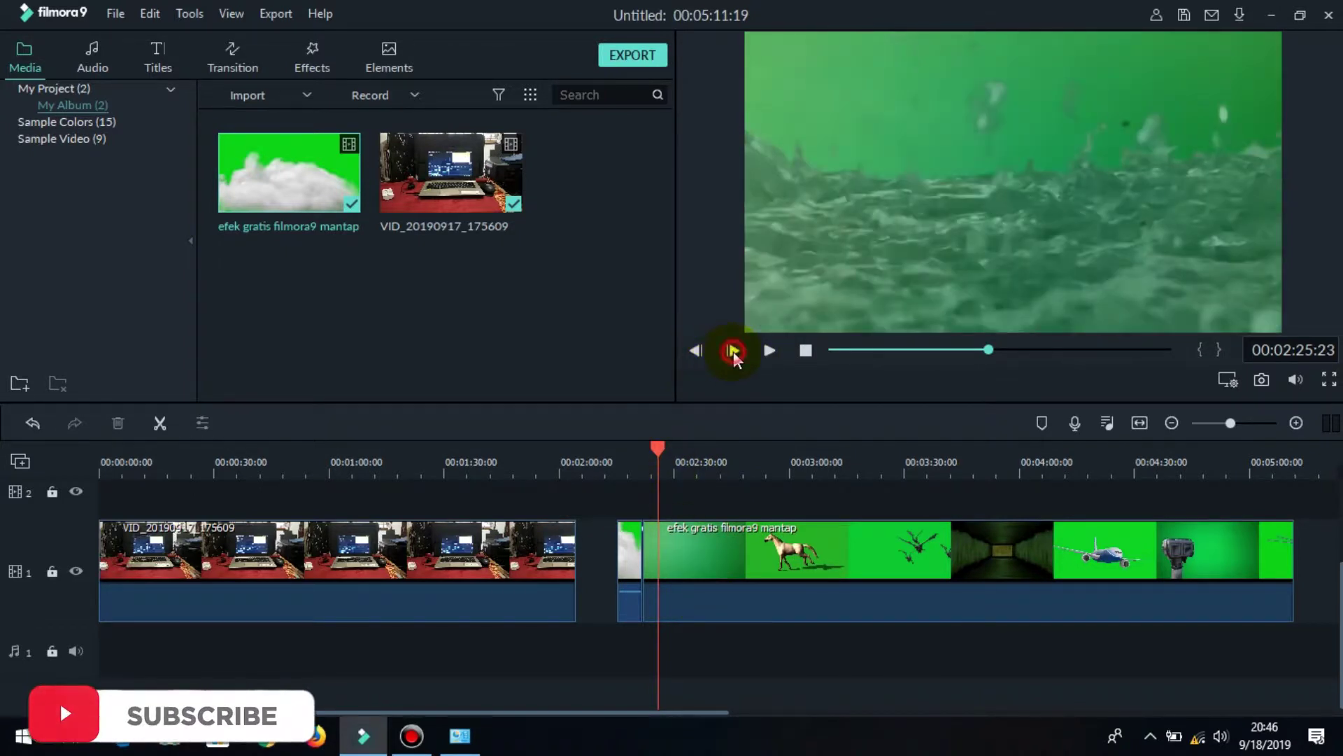
{"action": "left_click", "coordinate": [734, 352]}
{"action": "left_click", "coordinate": [700, 347]}
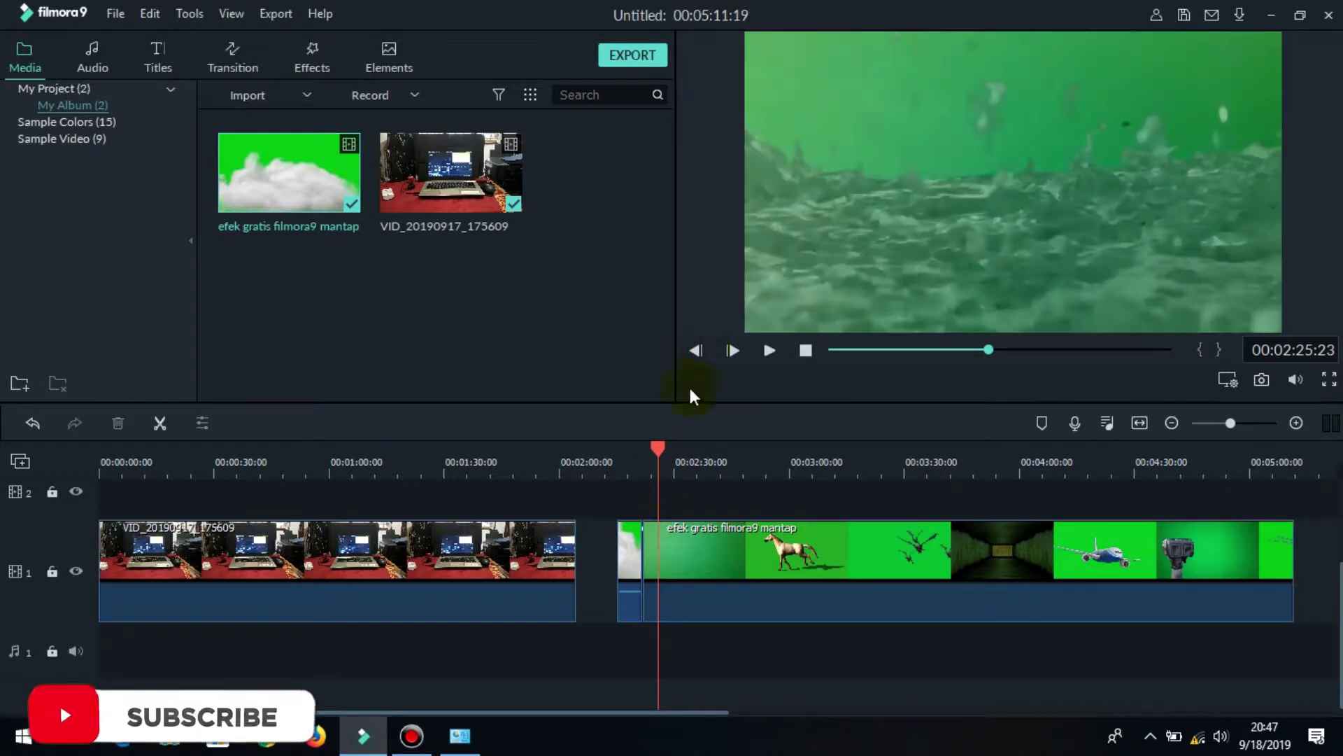
{"action": "left_click", "coordinate": [676, 560]}
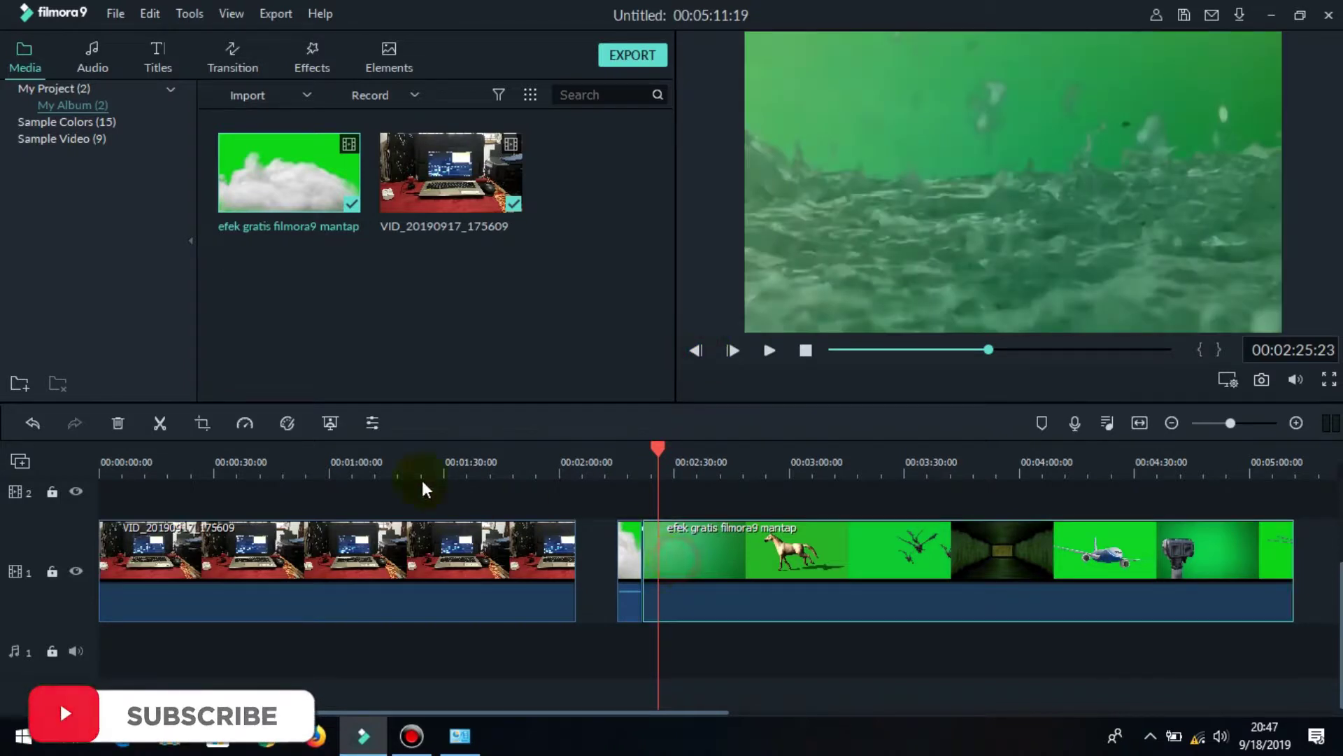
{"action": "left_click", "coordinate": [162, 424]}
Step: Move the cut-out water segment to the start of video track 2, above the laptop video, and play it briefly from the beginning
{"action": "left_click_drag", "start_coordinate": [650, 556], "coordinate": [575, 496]}
{"action": "left_click_drag", "start_coordinate": [284, 516], "coordinate": [99, 515]}
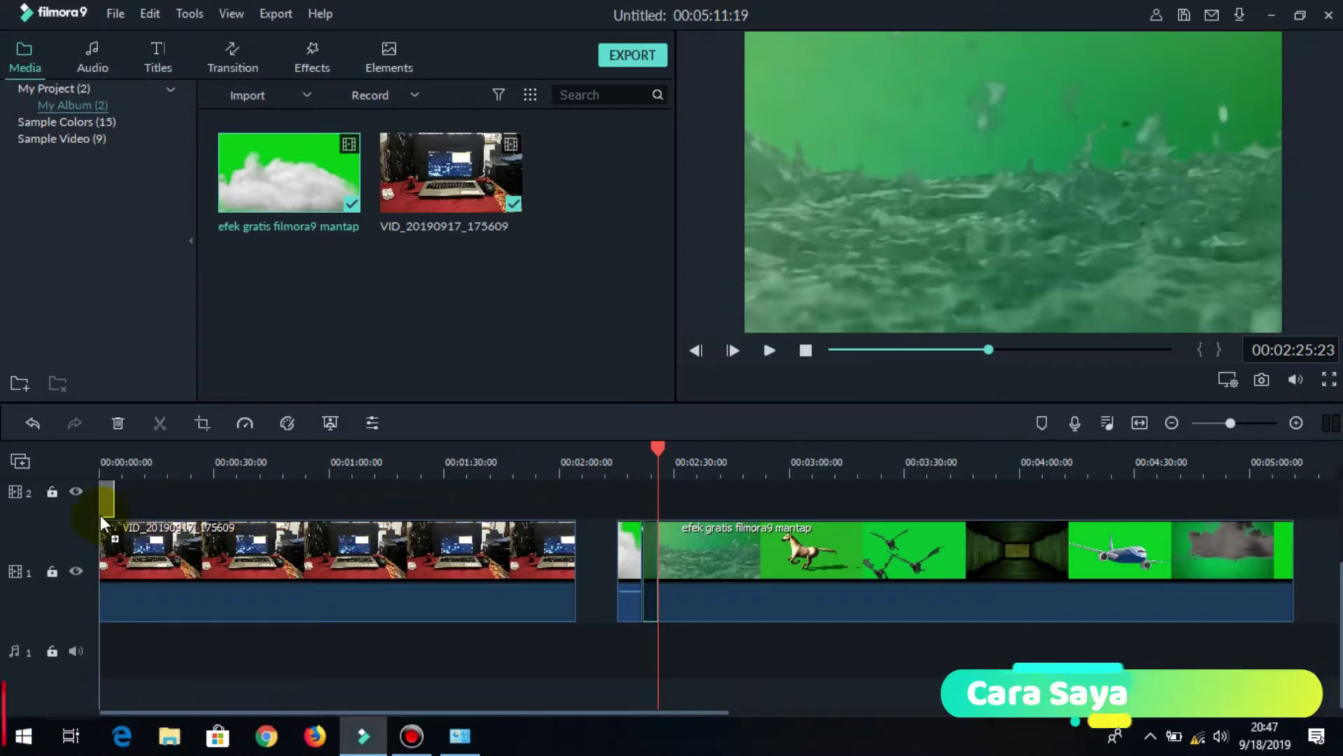
{"action": "scroll", "coordinate": [455, 536], "scroll_direction": "up", "scroll_amount": 2}
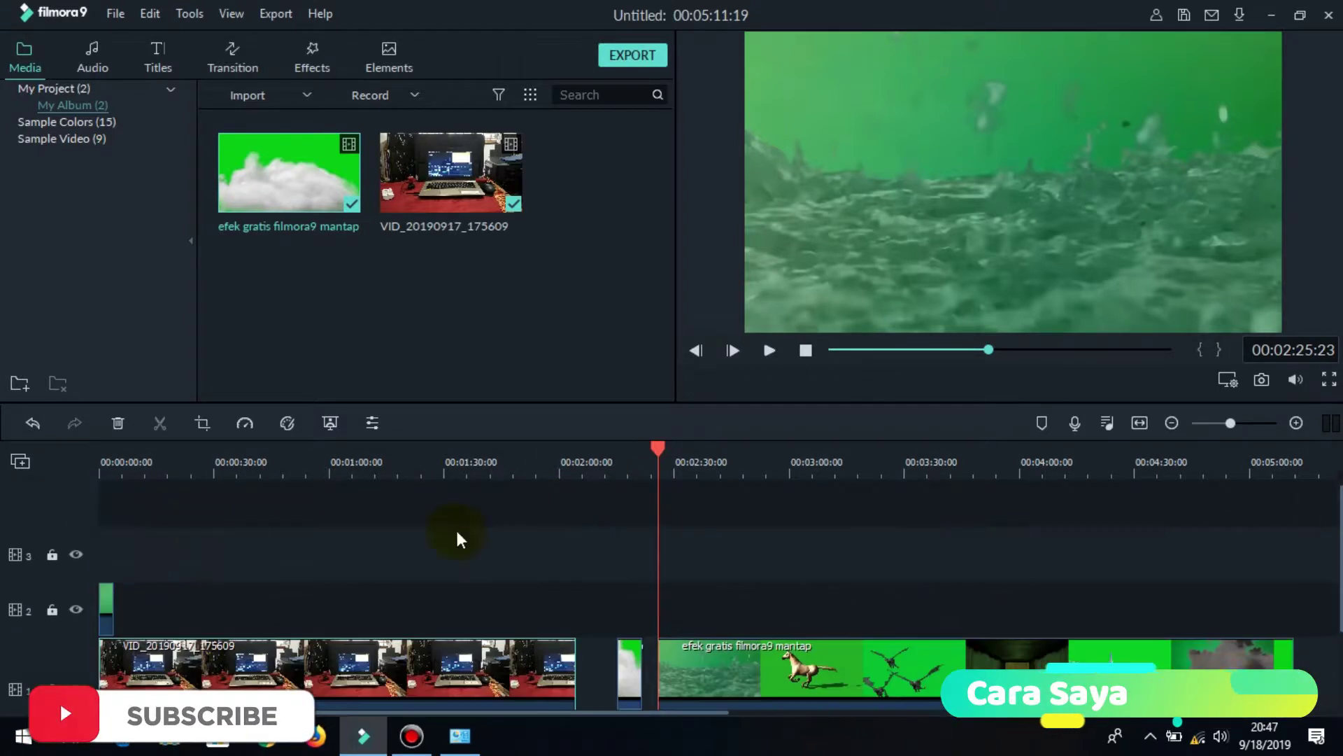
{"action": "left_click", "coordinate": [805, 351]}
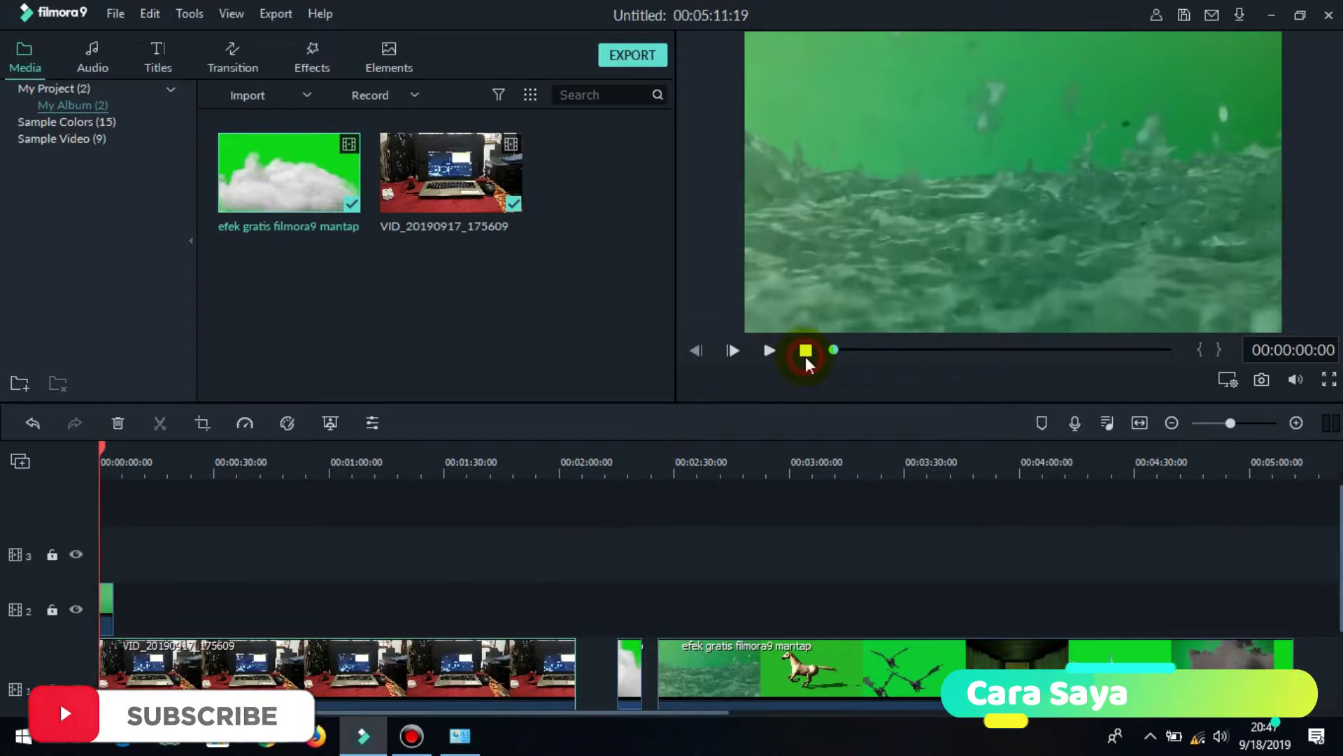
{"action": "left_click", "coordinate": [770, 348]}
{"action": "left_click", "coordinate": [770, 350]}
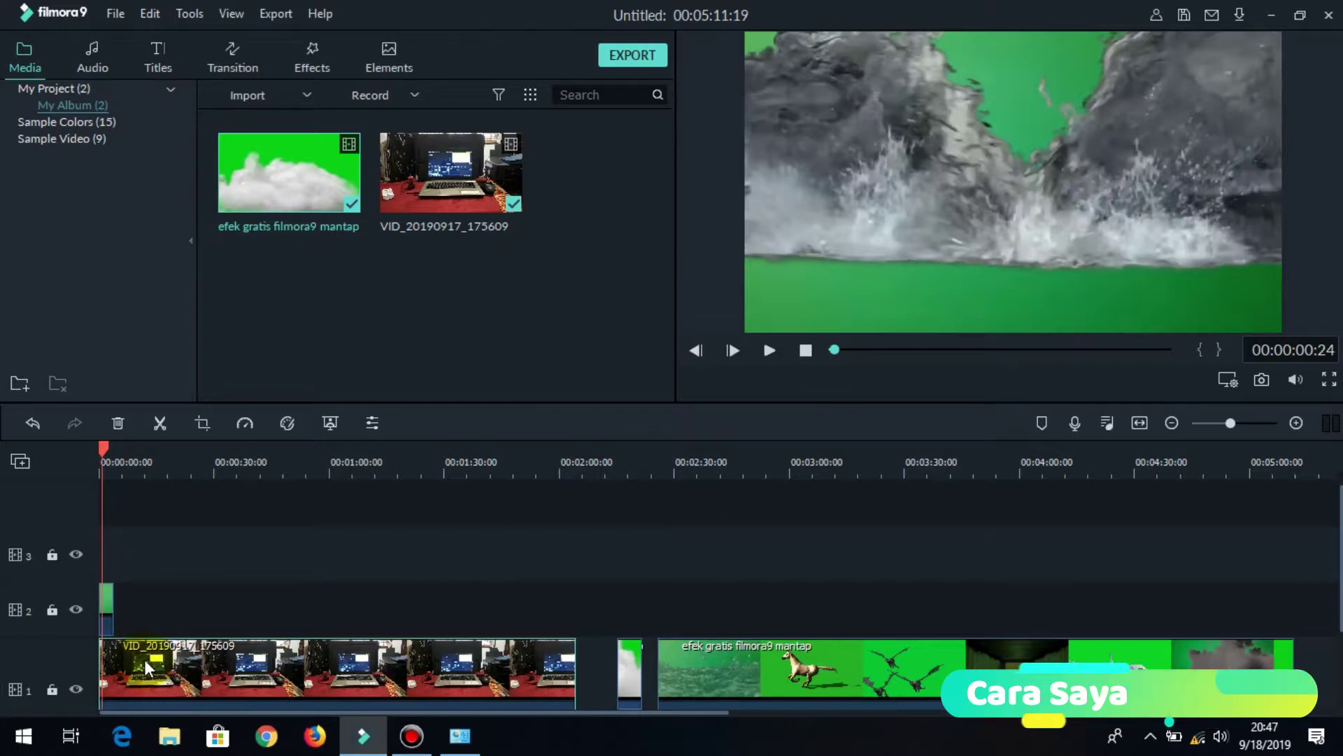
Step: Apply the Green Screen chroma key to the water segment on video track 2
{"action": "scroll", "coordinate": [165, 657], "scroll_direction": "down", "scroll_amount": 1}
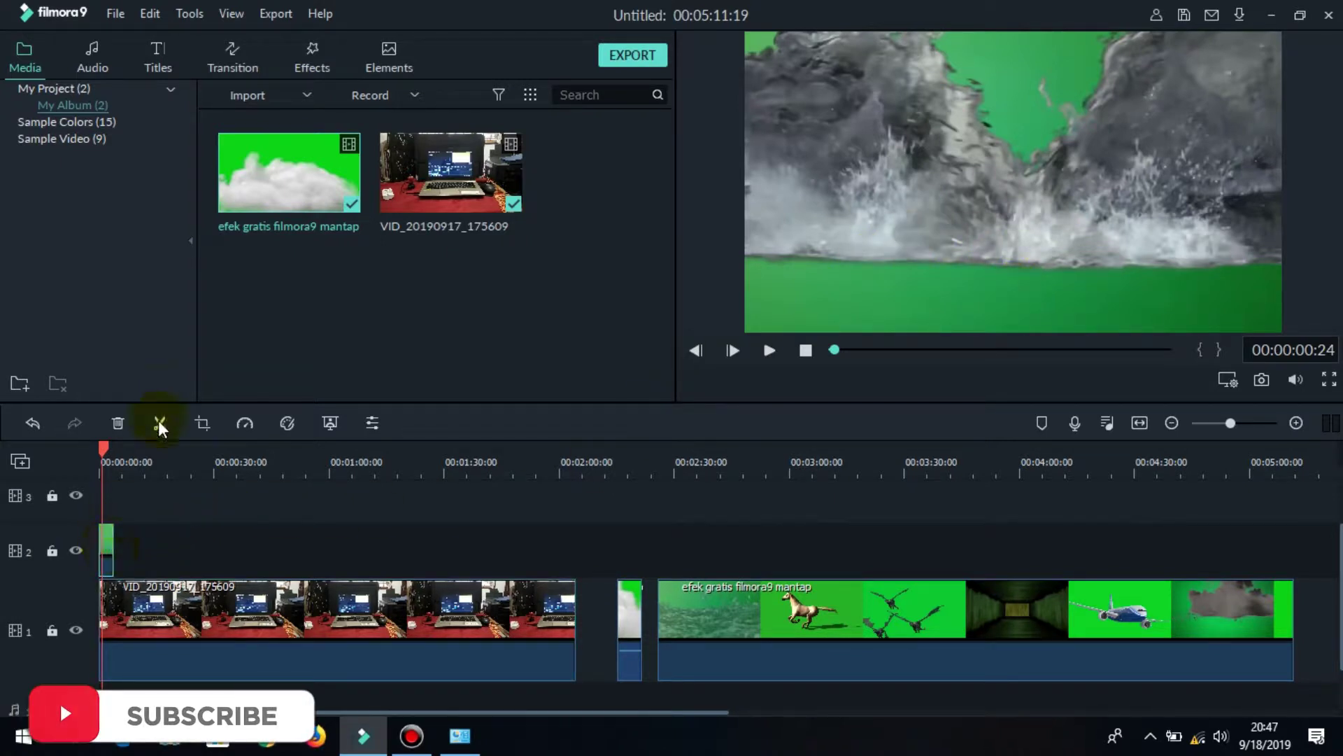
{"action": "left_click_drag", "start_coordinate": [189, 452], "coordinate": [525, 459]}
{"action": "left_click_drag", "start_coordinate": [322, 465], "coordinate": [490, 461]}
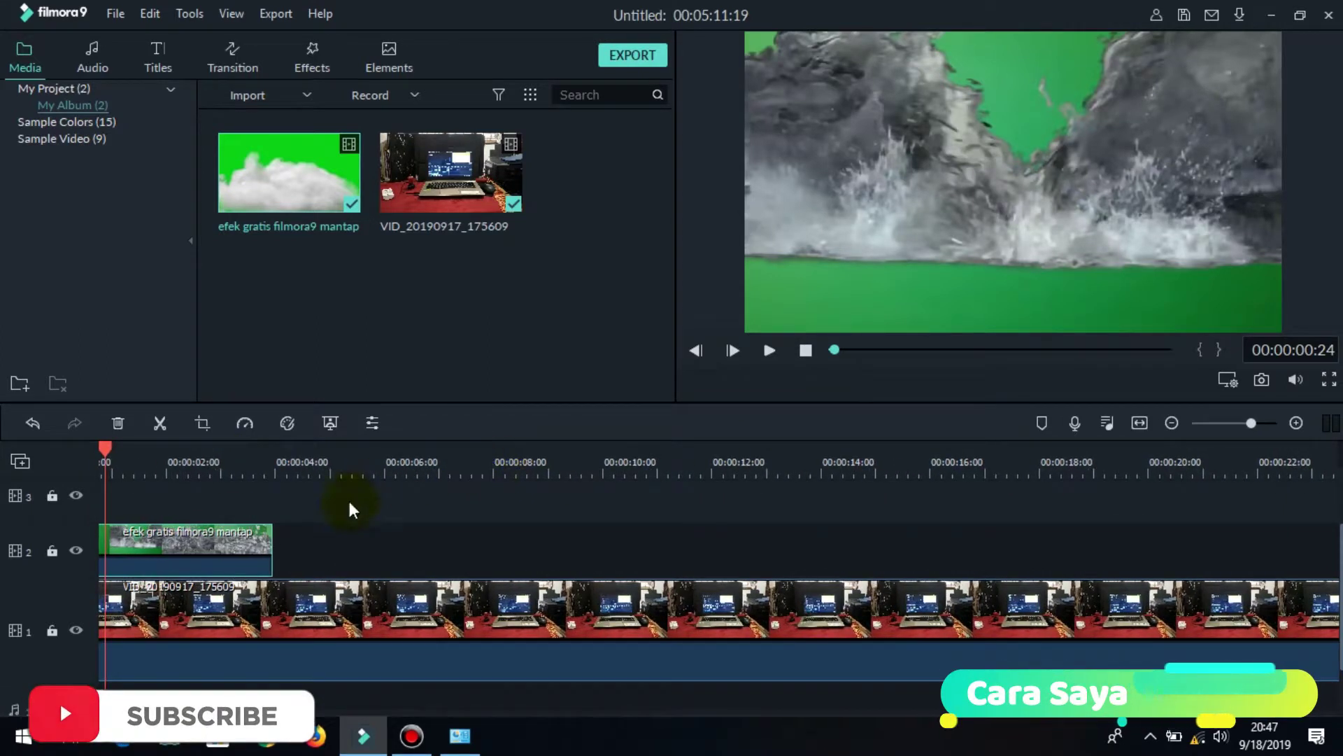
{"action": "right_click", "coordinate": [183, 548]}
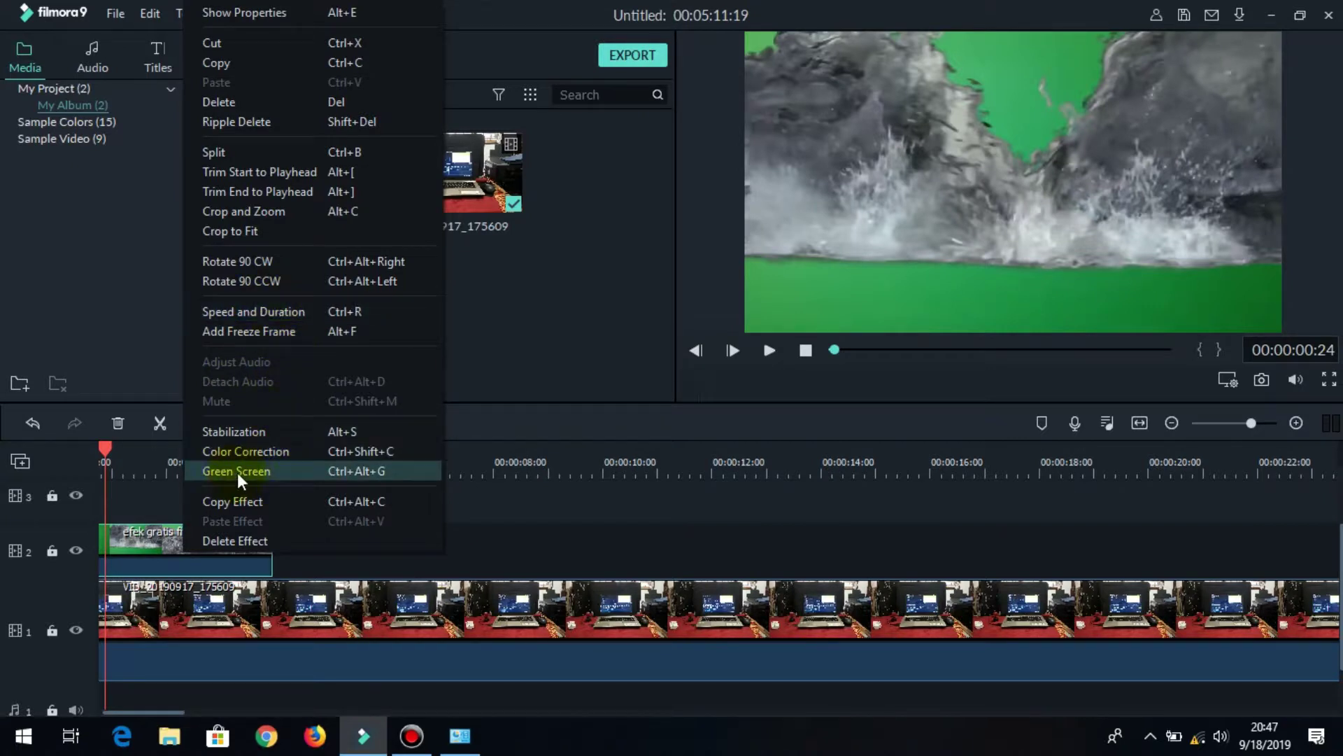
{"action": "left_click", "coordinate": [266, 471]}
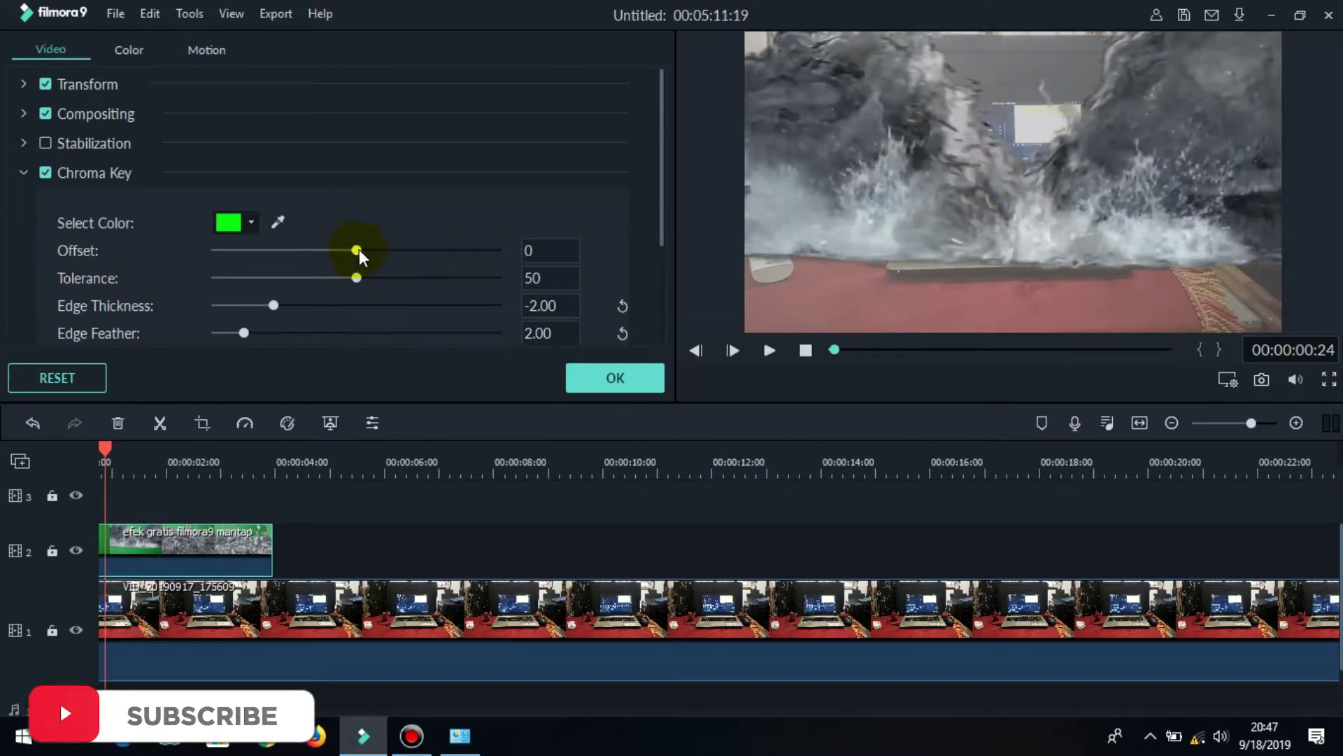
Step: Set the water segment's chroma key Offset to 14, Tolerance to 59, Edge Thickness to -0.04 and Edge Feather to 13.94, and confirm
{"action": "mouse_move", "coordinate": [359, 252]}
{"action": "left_mouse_down"}
{"action": "mouse_move", "coordinate": [389, 251]}
{"action": "mouse_move", "coordinate": [376, 251]}
{"action": "left_mouse_up"}
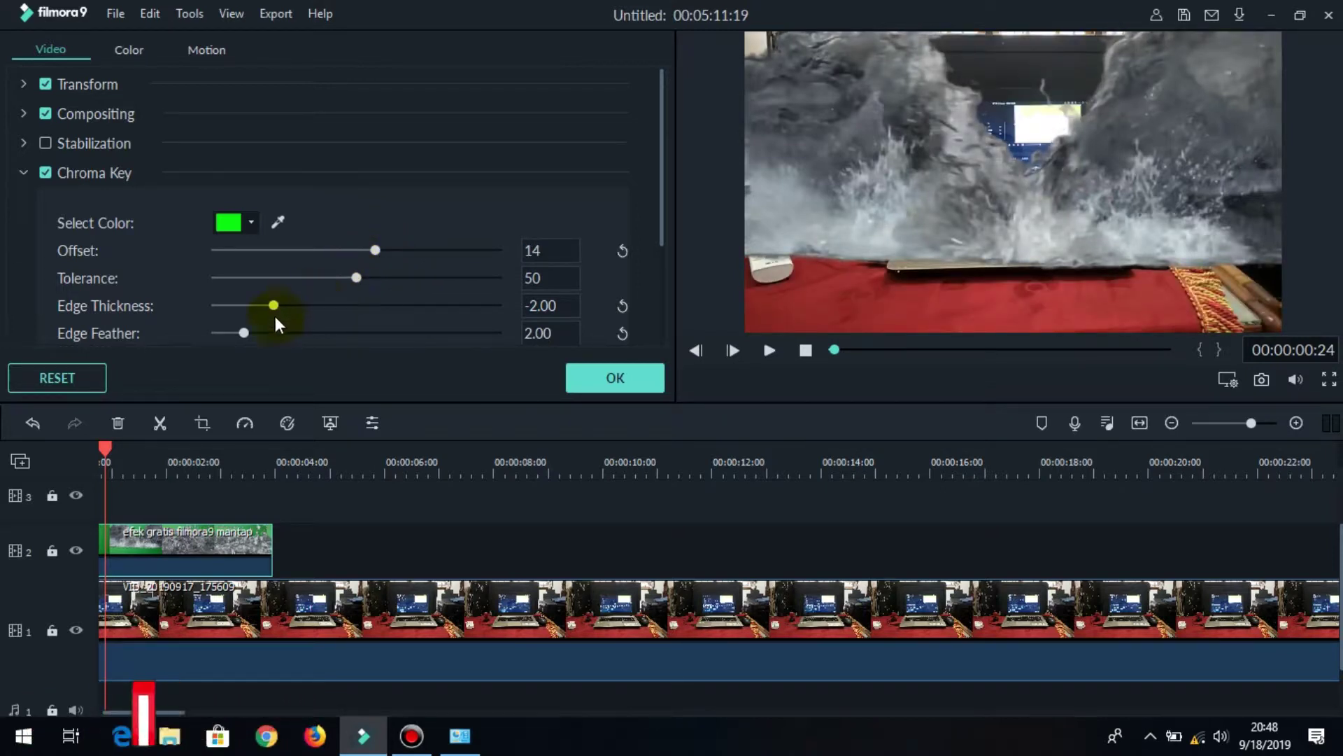
{"action": "left_click_drag", "start_coordinate": [245, 333], "coordinate": [414, 330]}
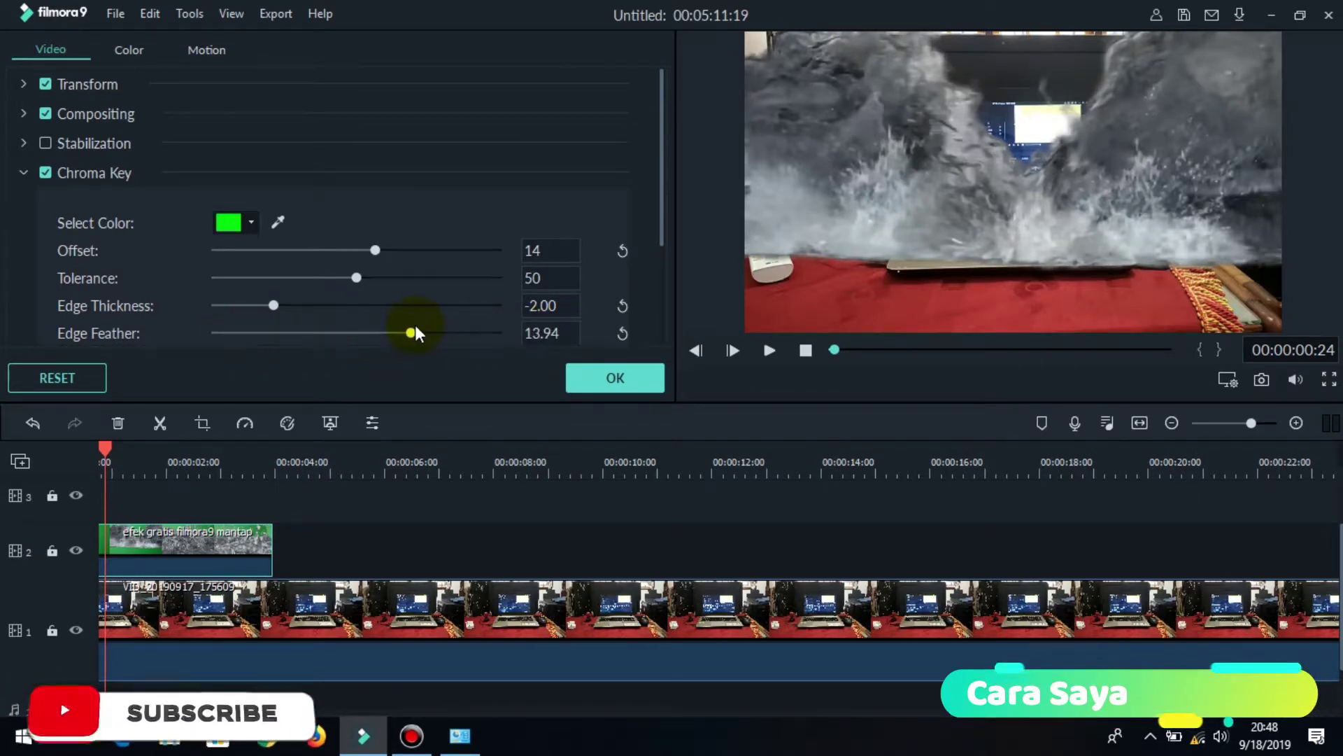
{"action": "left_click_drag", "start_coordinate": [274, 305], "coordinate": [384, 286]}
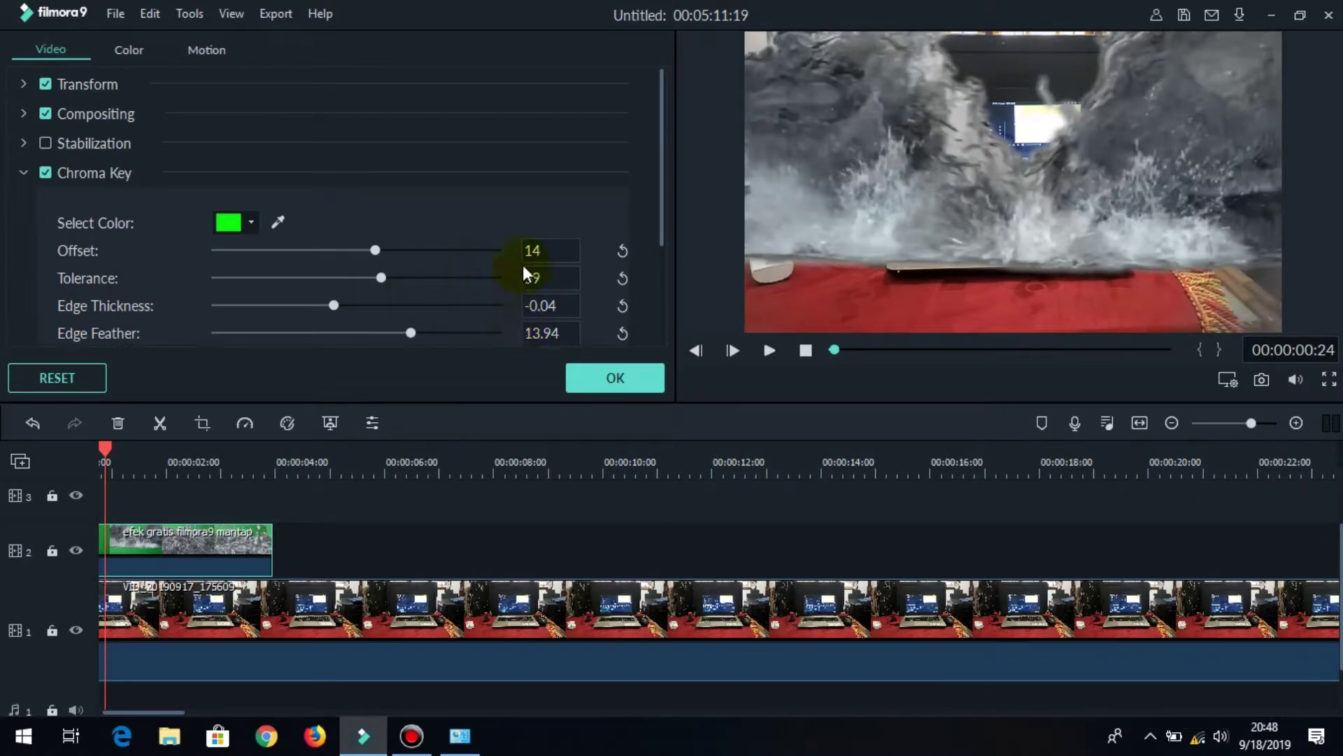
{"action": "left_click", "coordinate": [630, 380]}
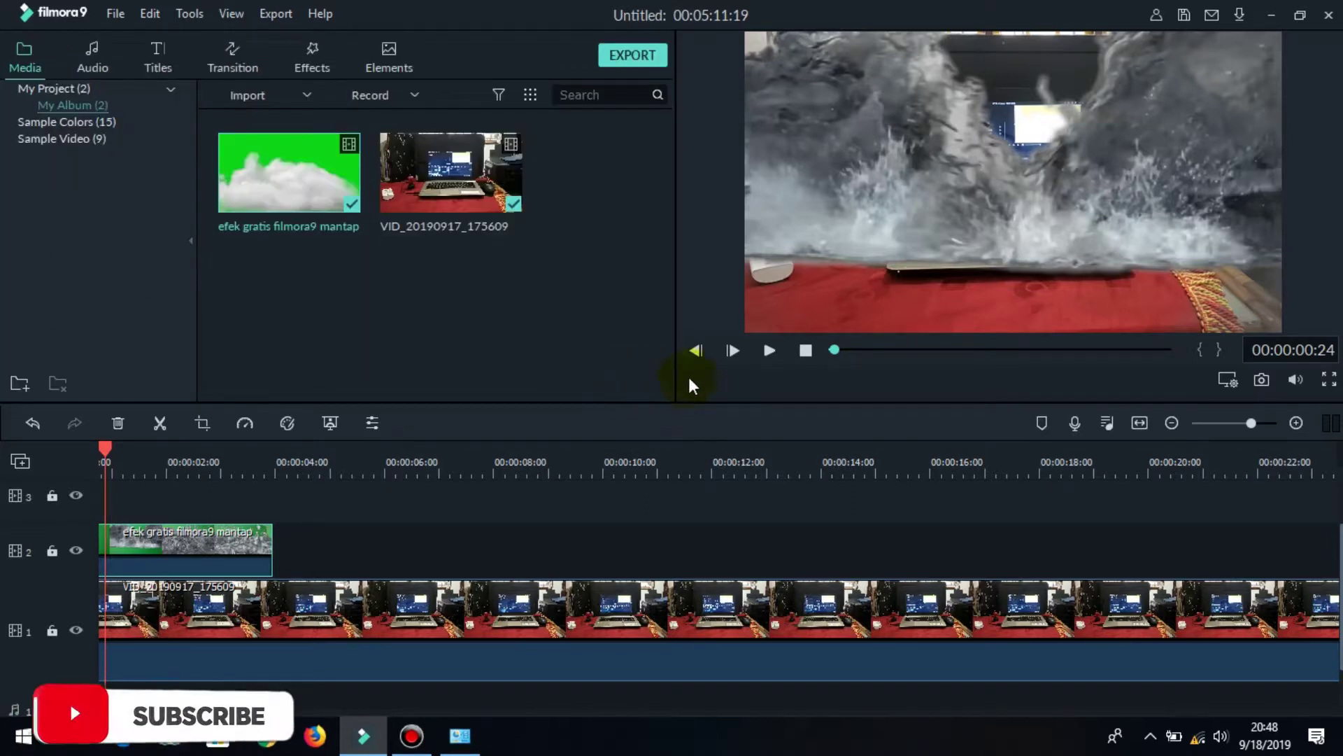
Step: Play the keyed water overlay from the beginning twice, pausing midway to examine how it blends with the laptop video
{"action": "left_click", "coordinate": [805, 350]}
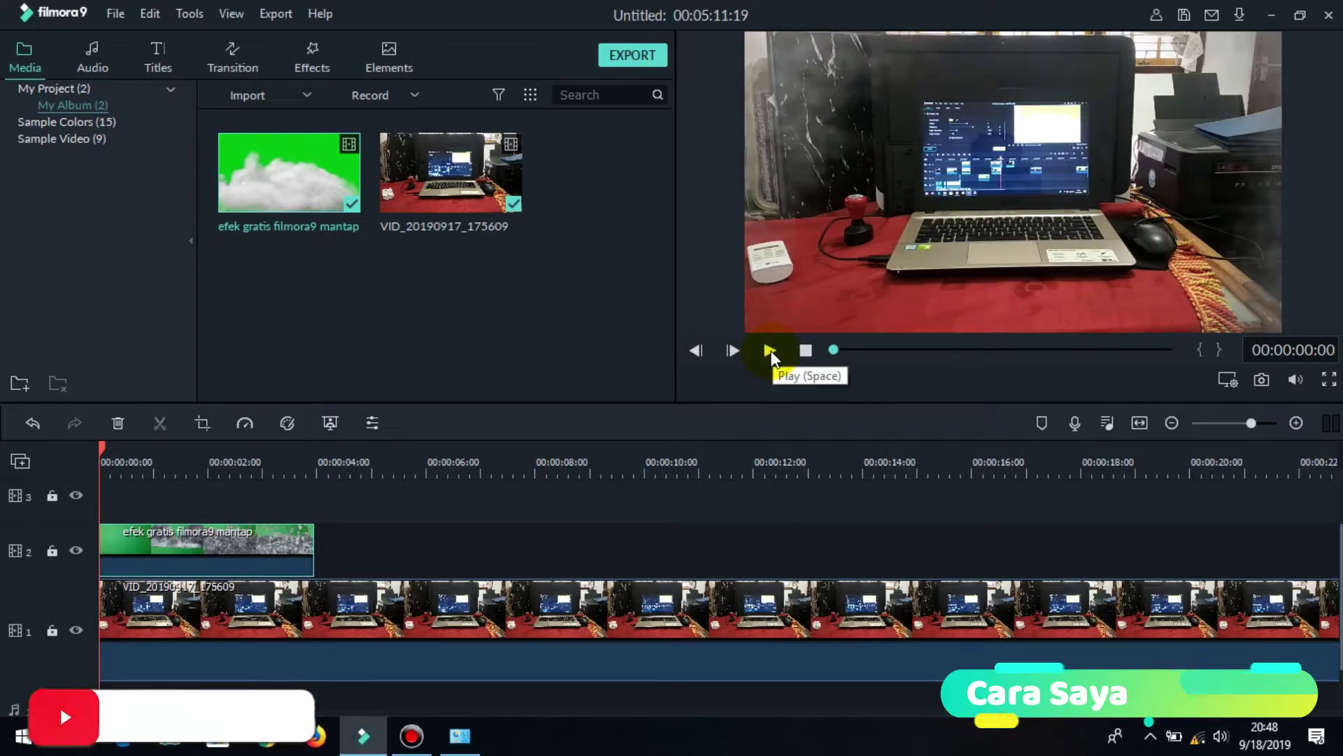
{"action": "left_click", "coordinate": [771, 351]}
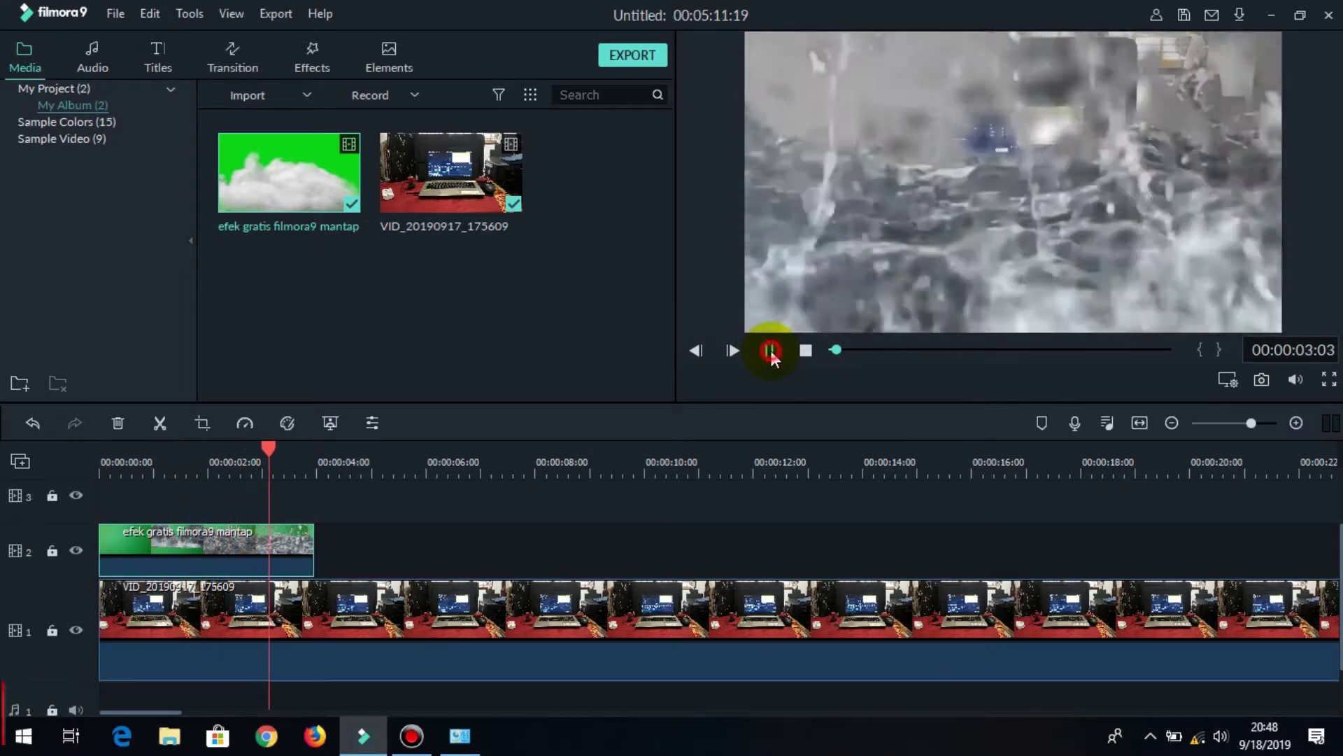
{"action": "left_click", "coordinate": [771, 351]}
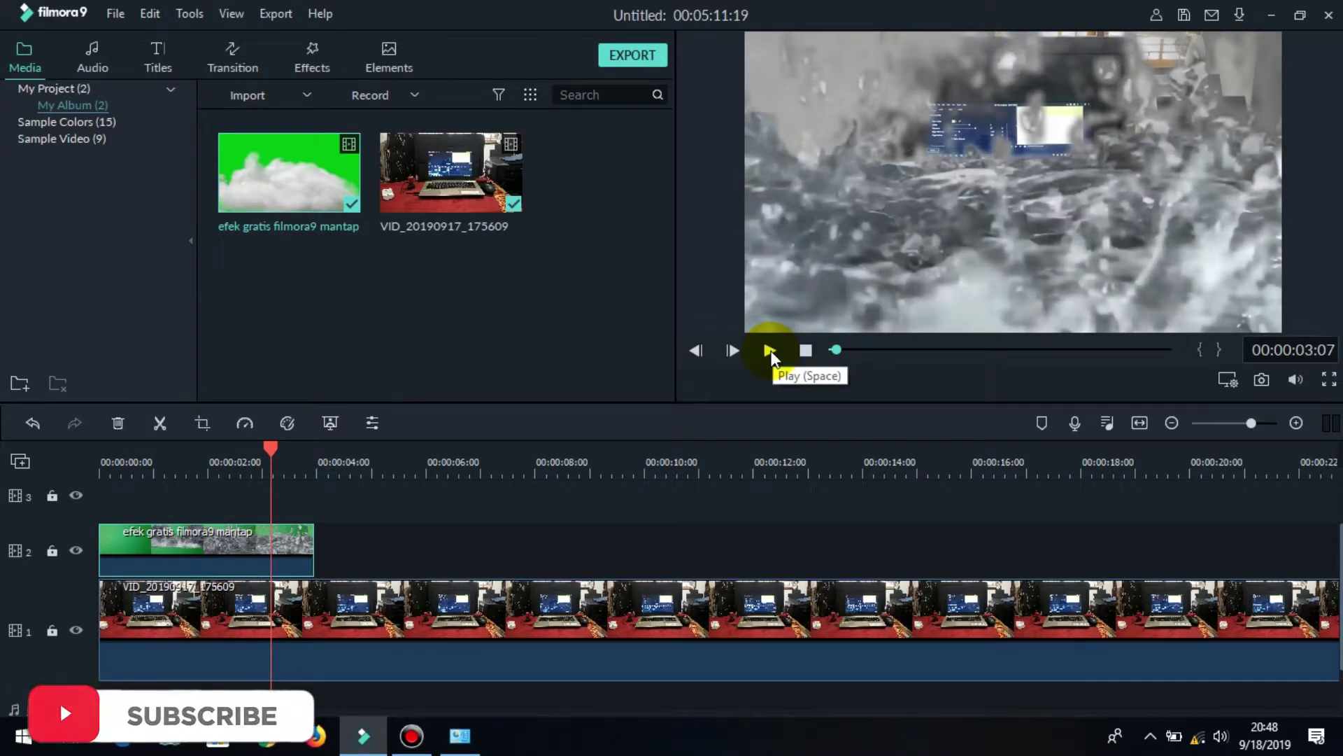
{"action": "left_click", "coordinate": [948, 240]}
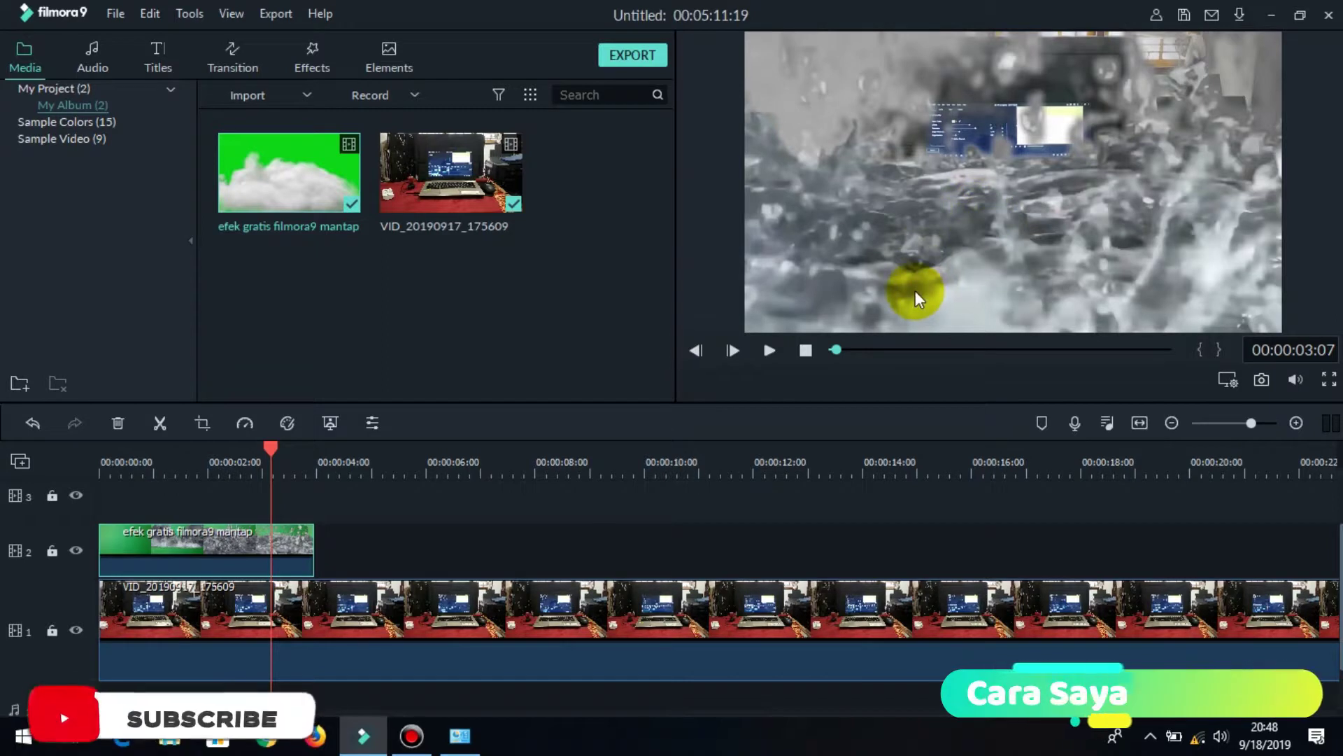
{"action": "left_click", "coordinate": [806, 350]}
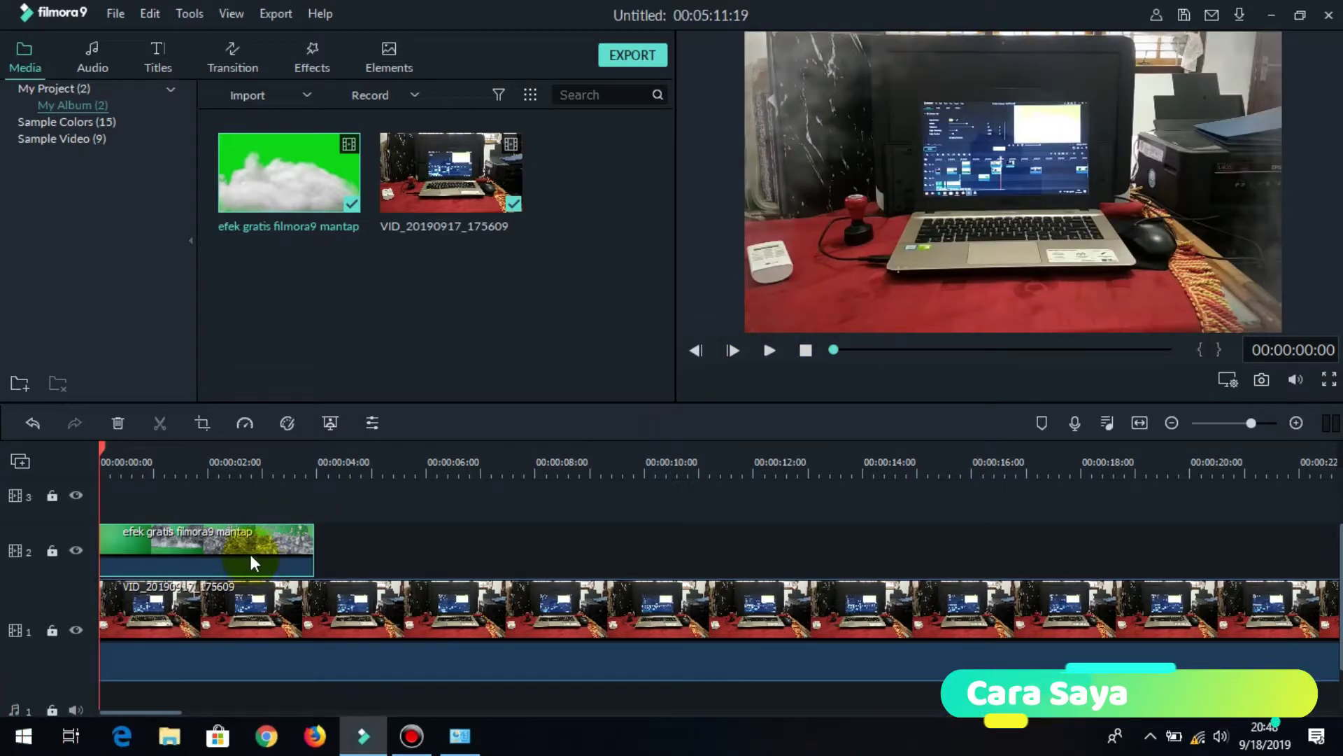
{"action": "left_click", "coordinate": [770, 352]}
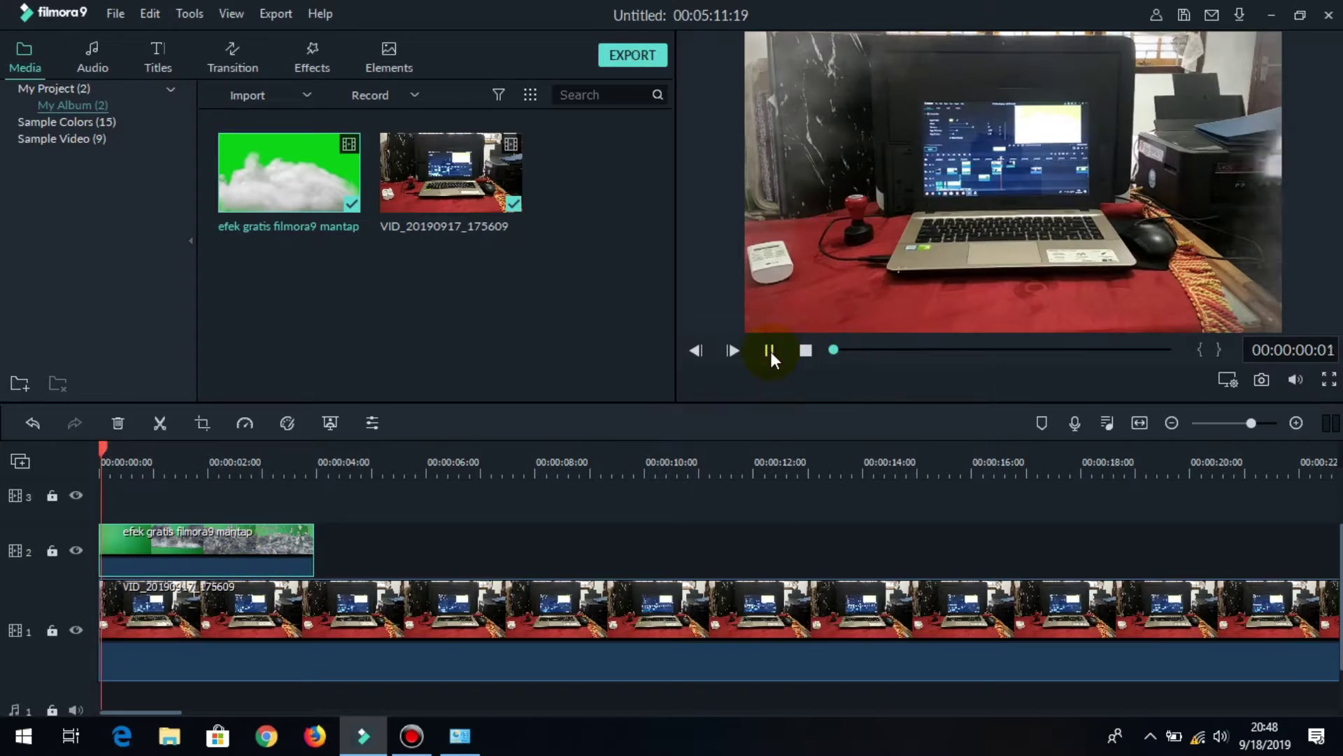
{"action": "left_click", "coordinate": [770, 351]}
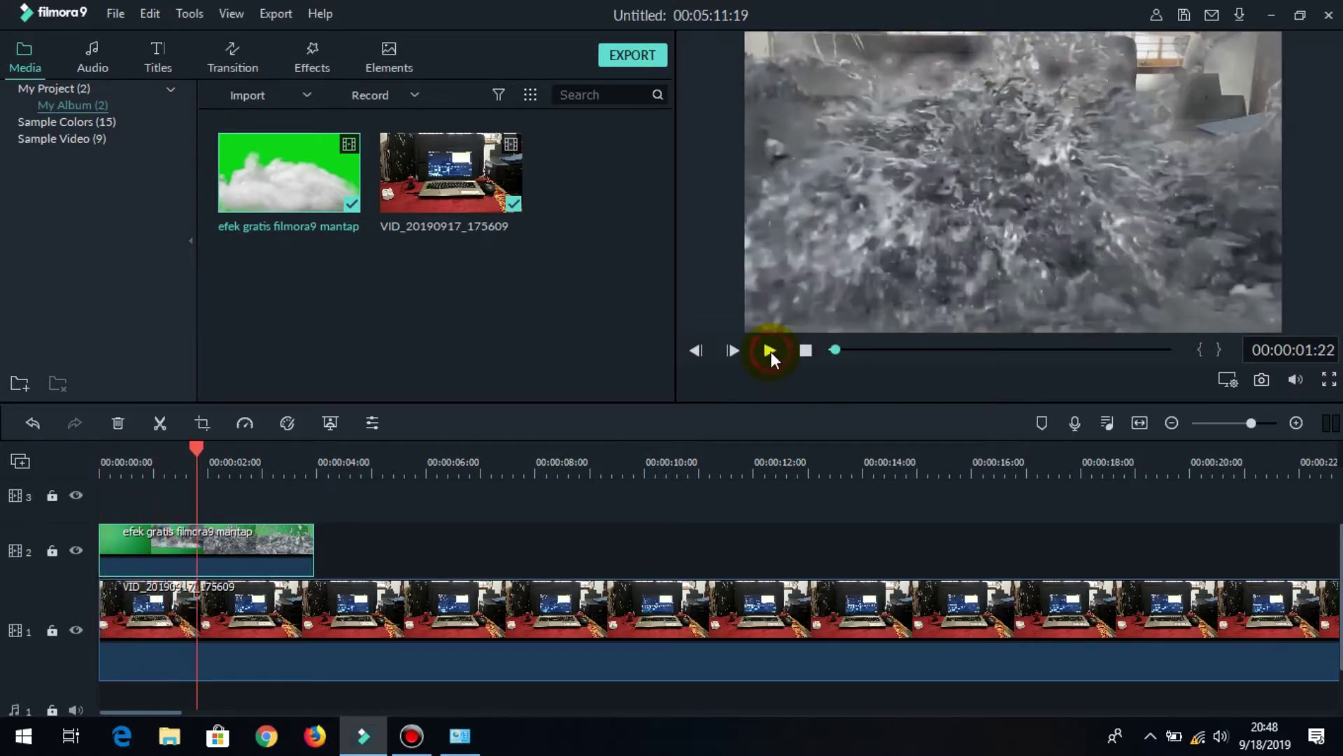
{"action": "left_click", "coordinate": [806, 351]}
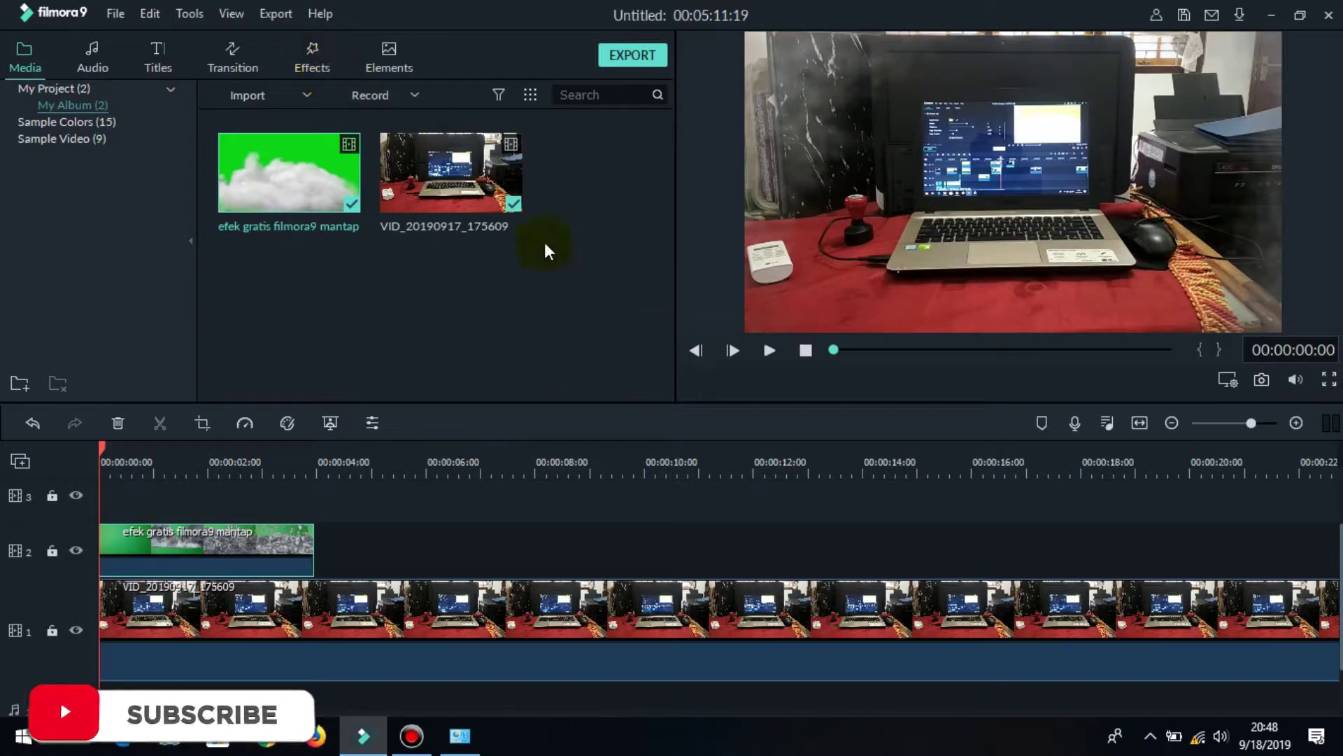
Step: Search the effects for "wat", add the Water effect to video track 3, and shorten it to about the overlay's length, starting slightly after it
{"action": "left_click", "coordinate": [310, 60]}
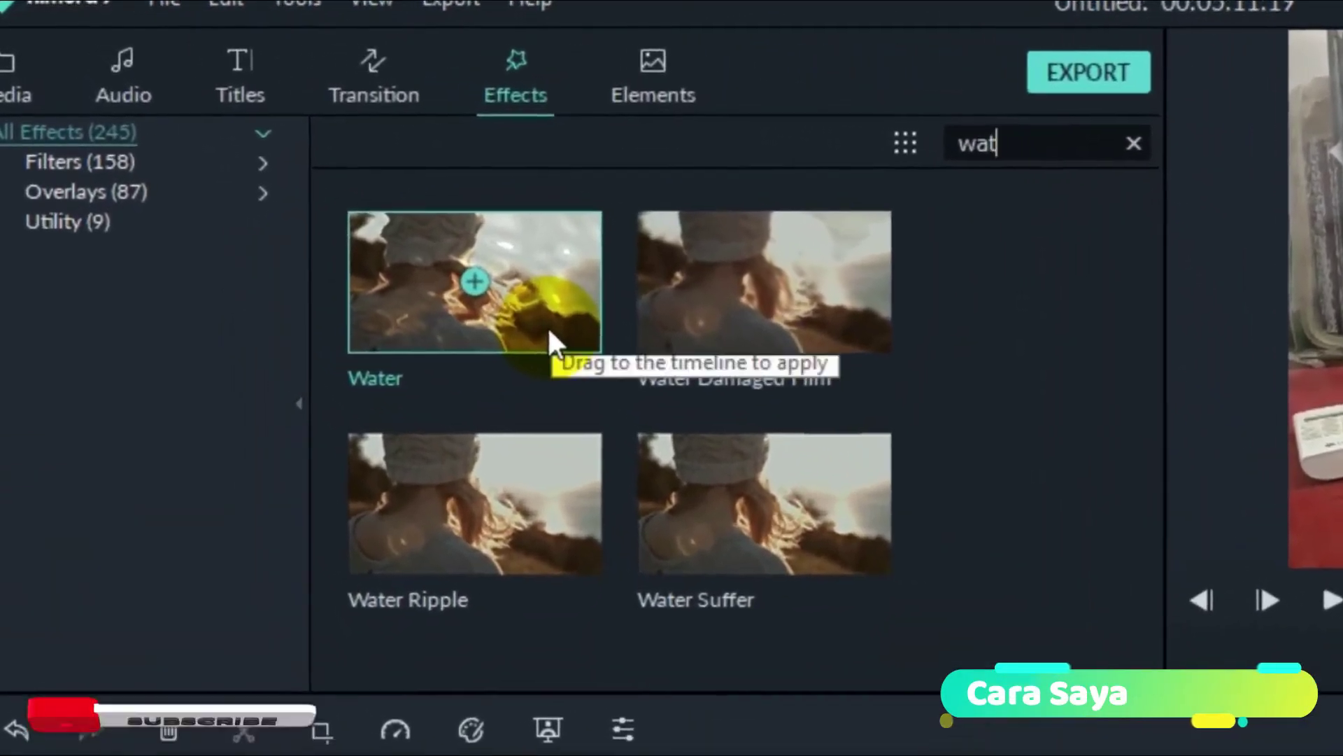
{"action": "left_click_drag", "start_coordinate": [467, 278], "coordinate": [457, 358]}
{"action": "left_click_drag", "start_coordinate": [586, 462], "coordinate": [95, 494]}
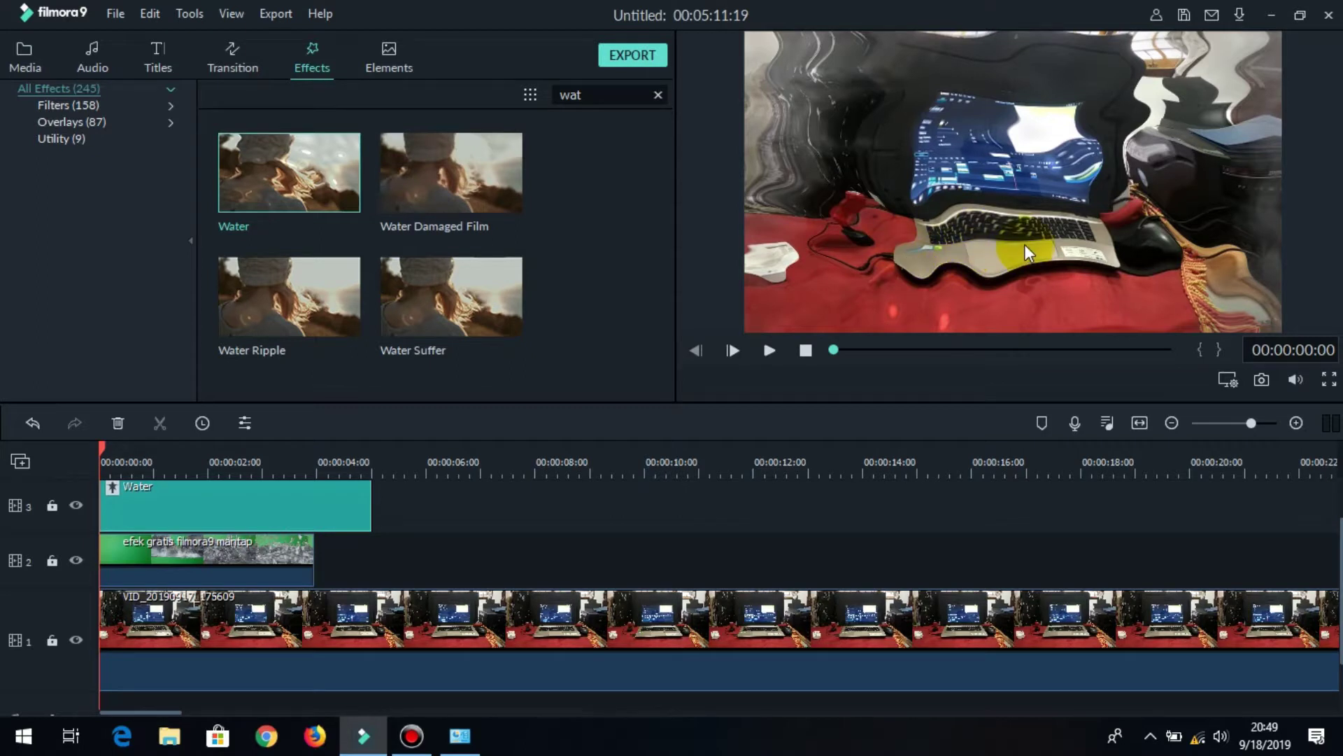
{"action": "left_click_drag", "start_coordinate": [360, 504], "coordinate": [225, 501]}
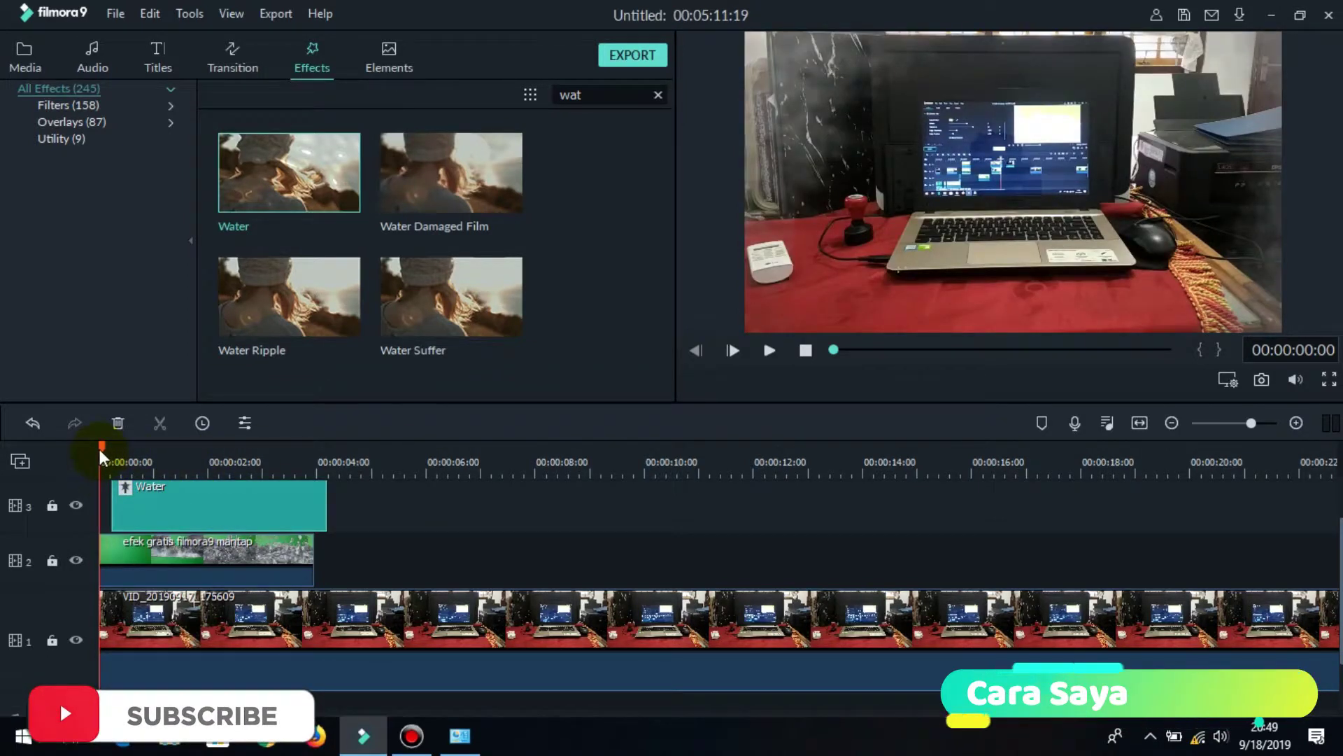
Step: At 00:00:00:19, try the Water effect's Alpha at 0, set its Emboss to 0.20 and return Alpha to 100
{"action": "left_click_drag", "start_coordinate": [103, 447], "coordinate": [143, 459]}
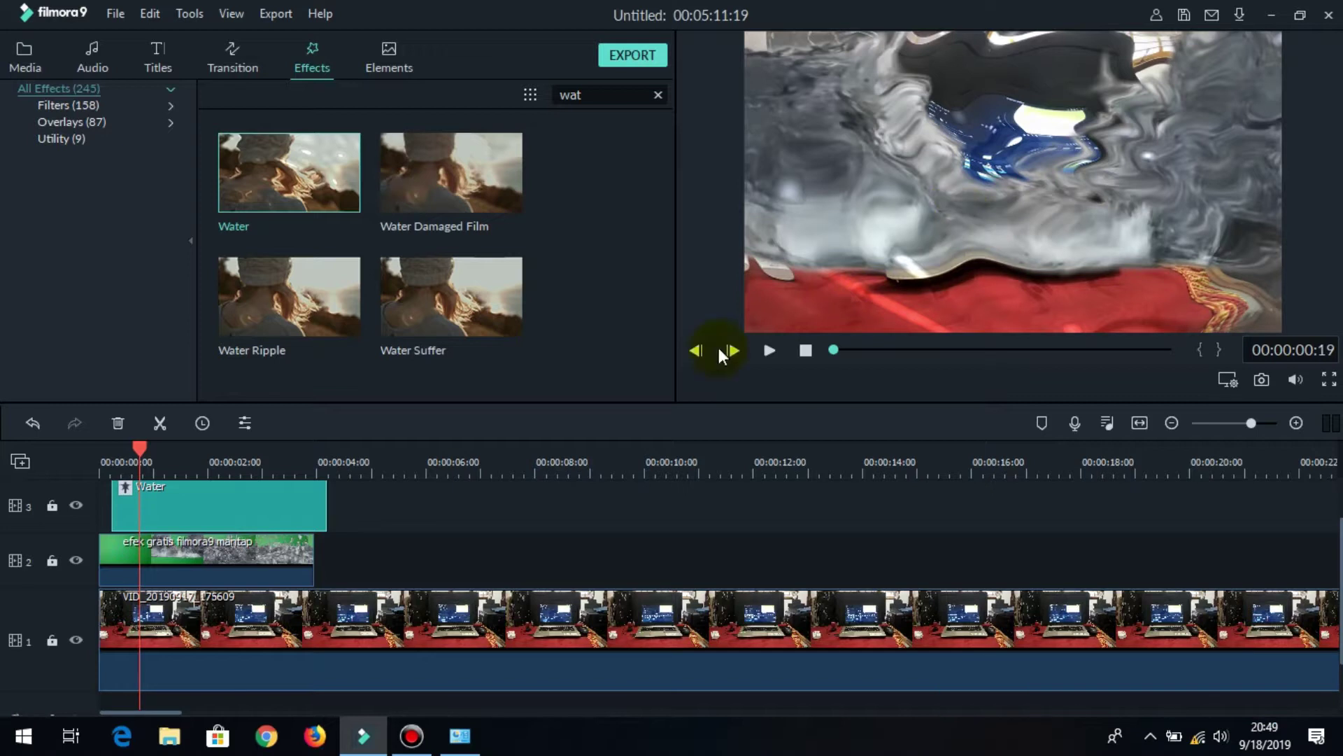
{"action": "double_click", "coordinate": [241, 503]}
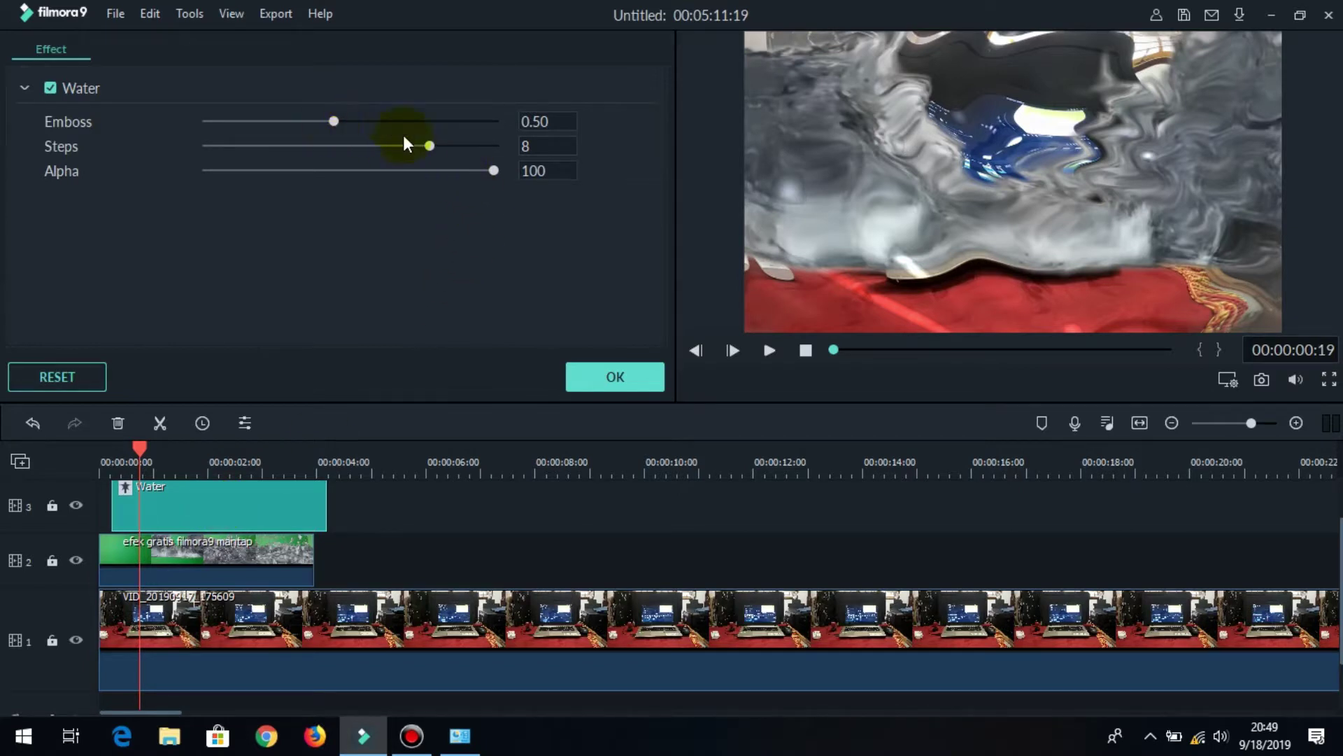
{"action": "left_click_drag", "start_coordinate": [494, 170], "coordinate": [294, 190]}
{"action": "left_click_drag", "start_coordinate": [208, 192], "coordinate": [174, 208]}
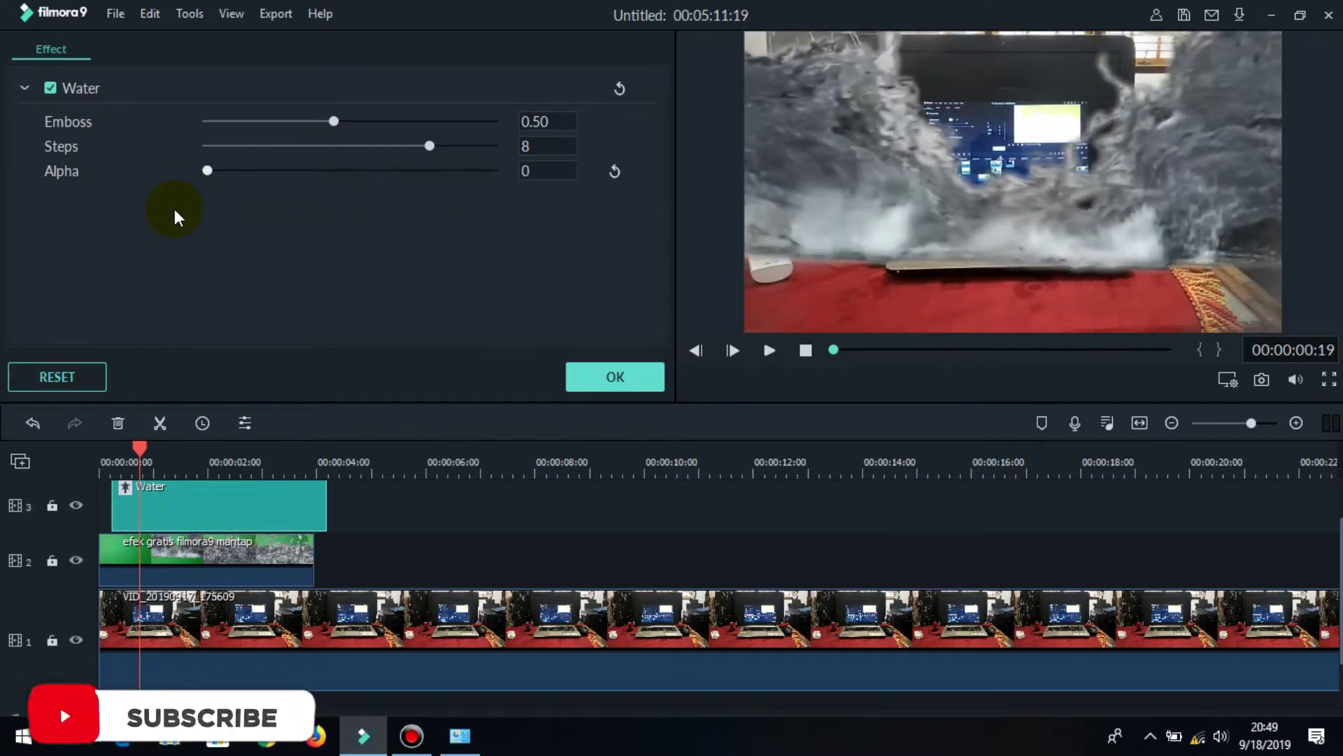
{"action": "left_click_drag", "start_coordinate": [335, 117], "coordinate": [240, 138]}
{"action": "left_click_drag", "start_coordinate": [485, 172], "coordinate": [546, 171]}
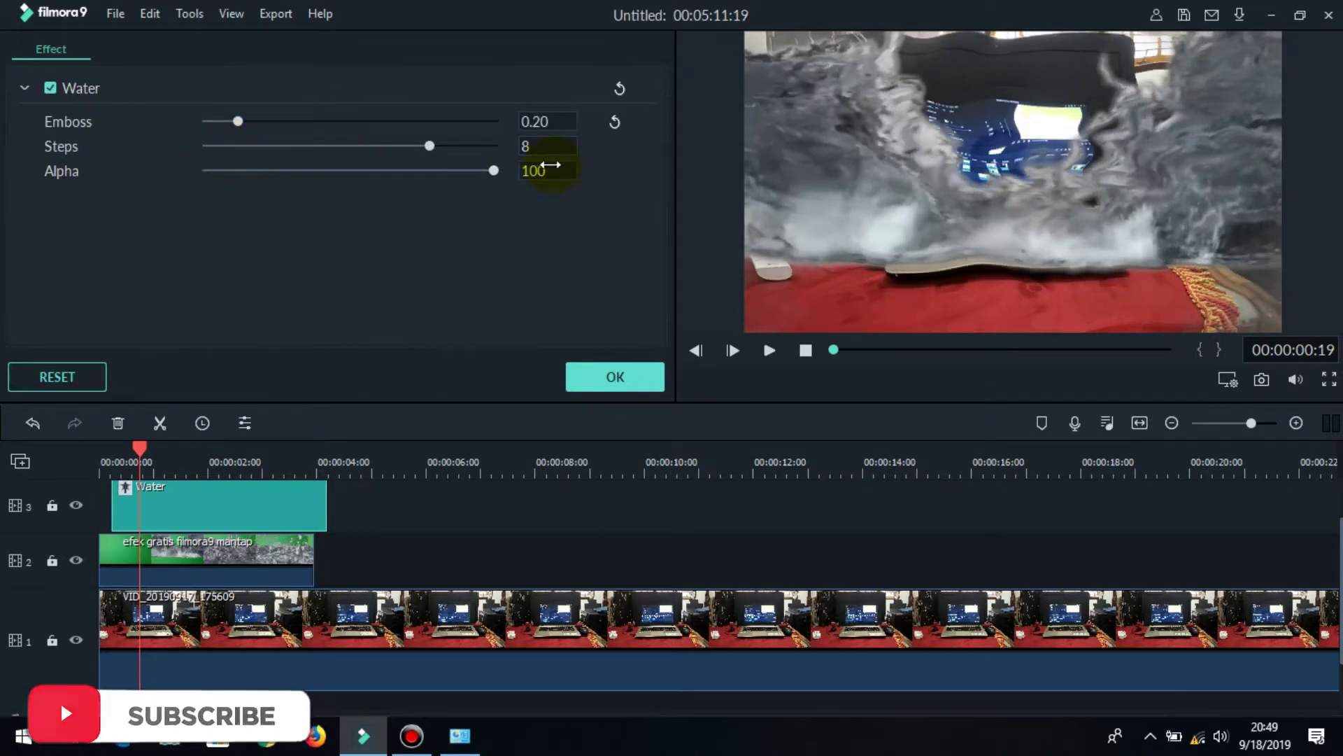
Step: Set the Water effect's Steps to 4 and play the composite from the beginning
{"action": "left_click", "coordinate": [775, 345]}
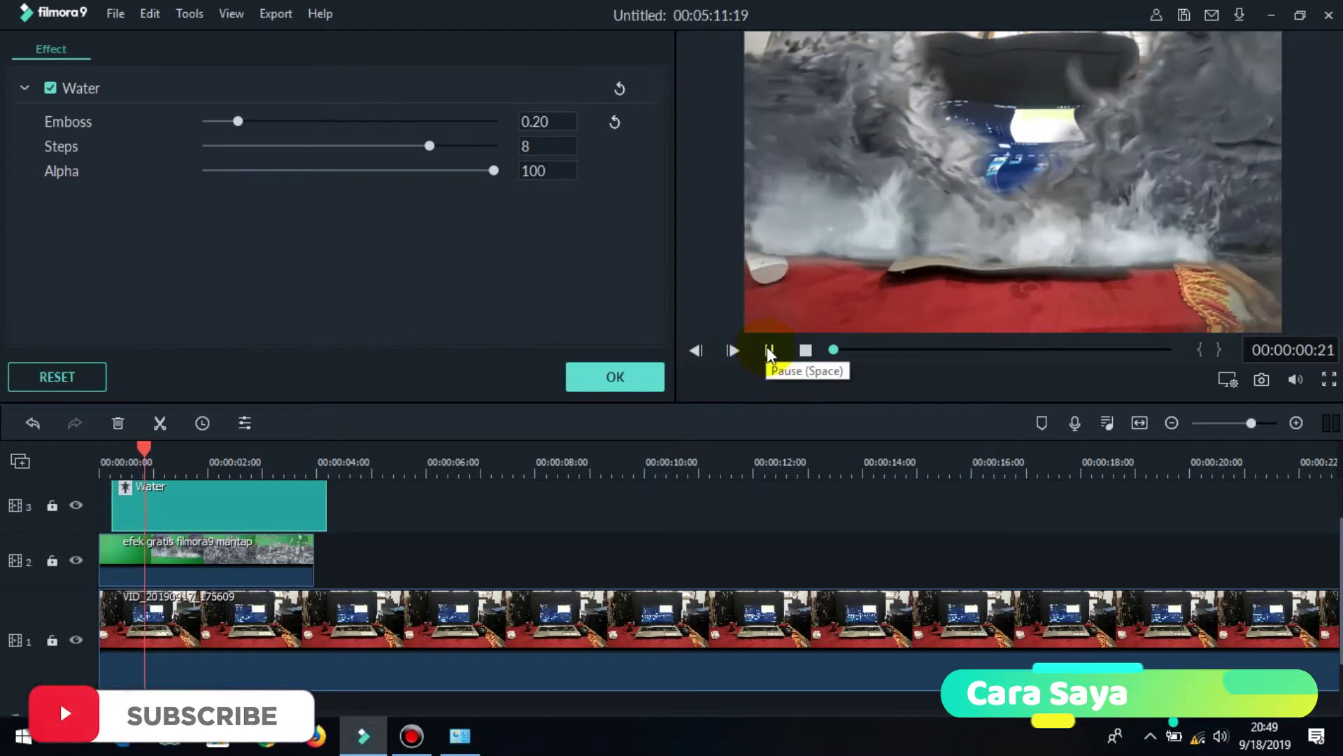
{"action": "left_click_drag", "start_coordinate": [430, 145], "coordinate": [302, 147]}
{"action": "left_click", "coordinate": [769, 348]}
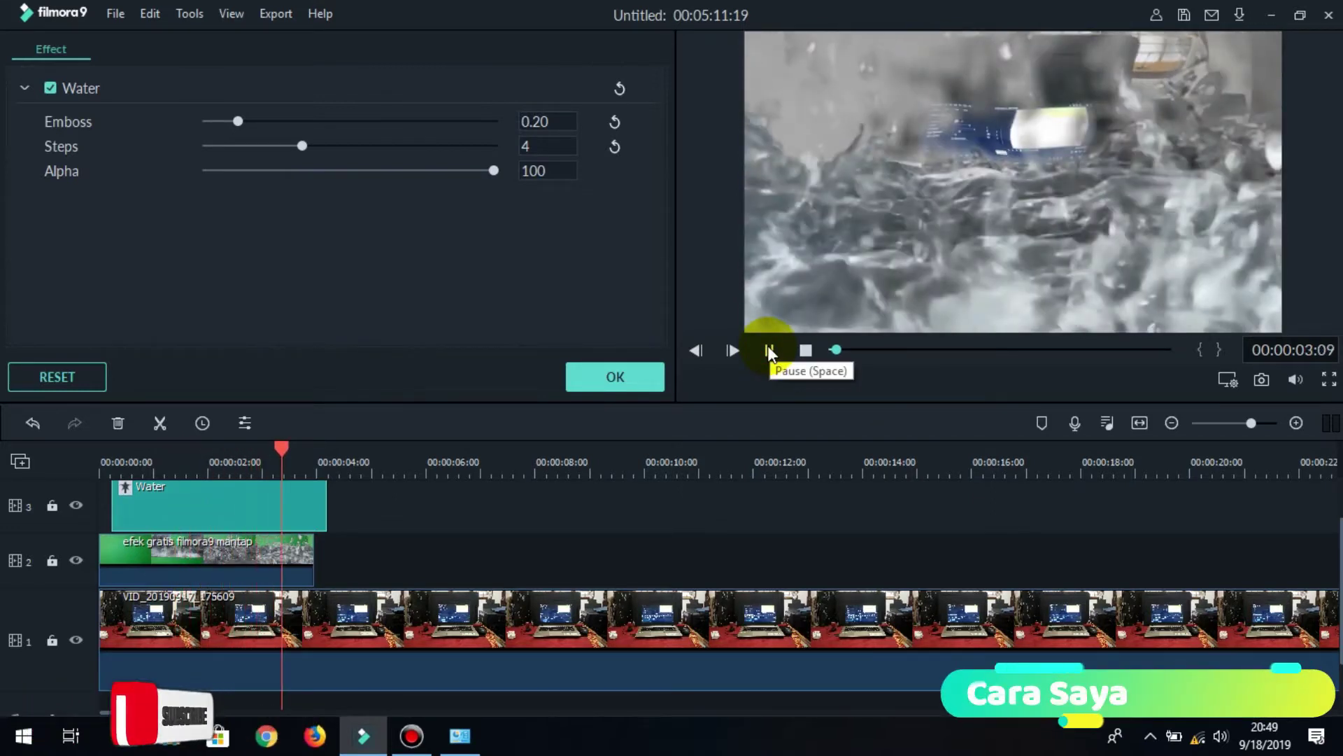
{"action": "left_click", "coordinate": [803, 354]}
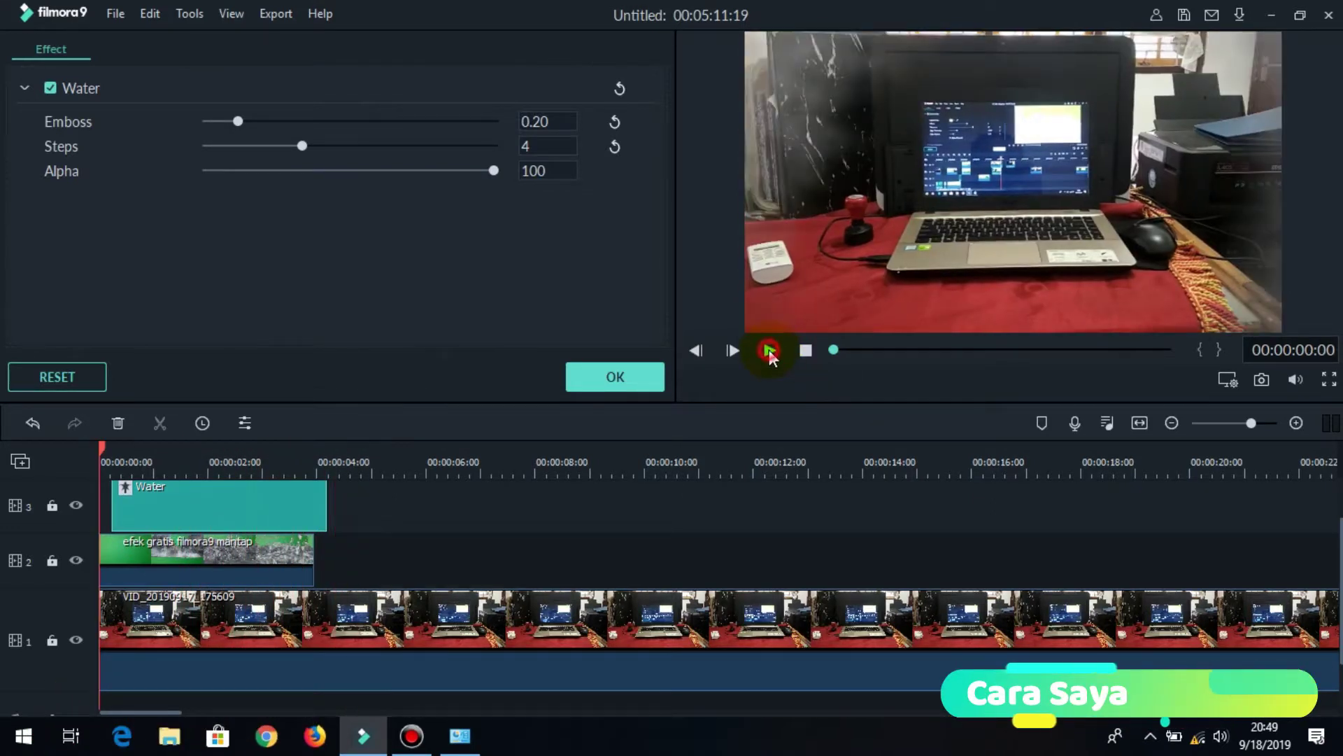
{"action": "left_click", "coordinate": [769, 350]}
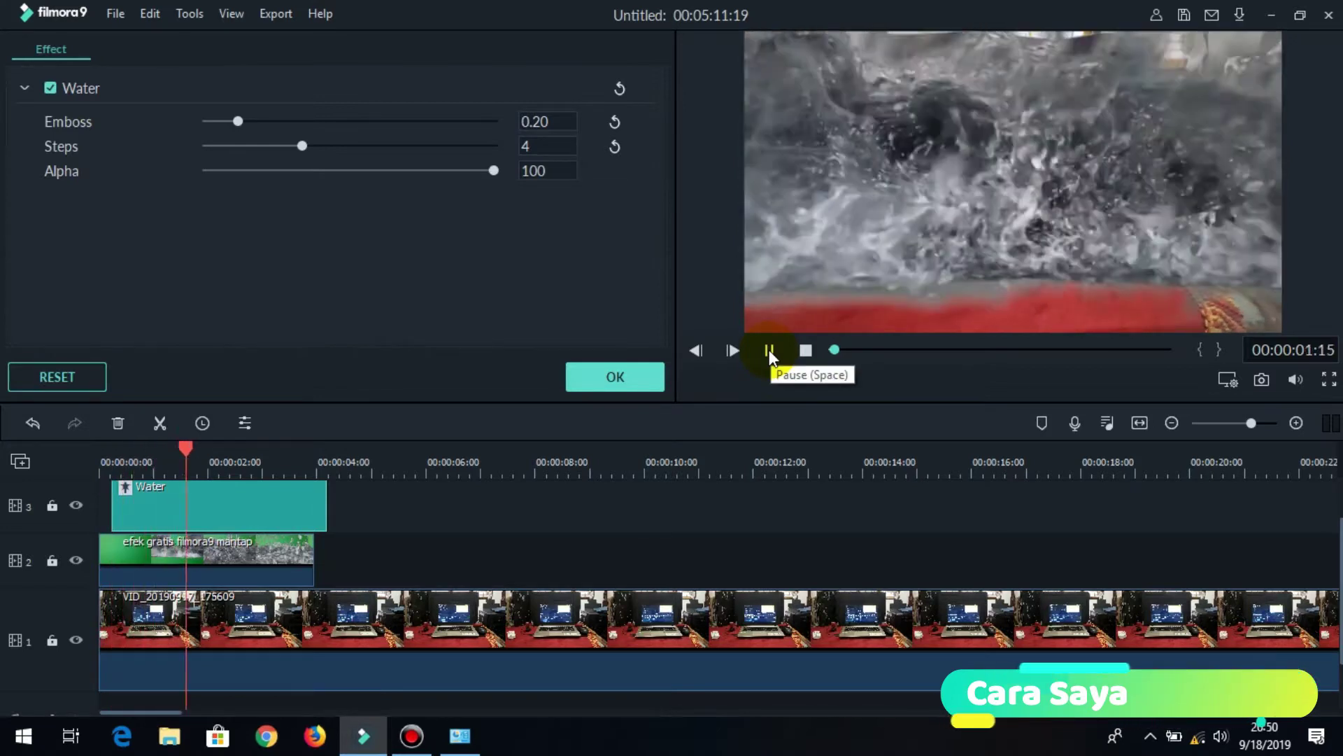
Step: Set the Water effect's Emboss to 0.17 and replay the water sequence
{"action": "left_click", "coordinate": [769, 350]}
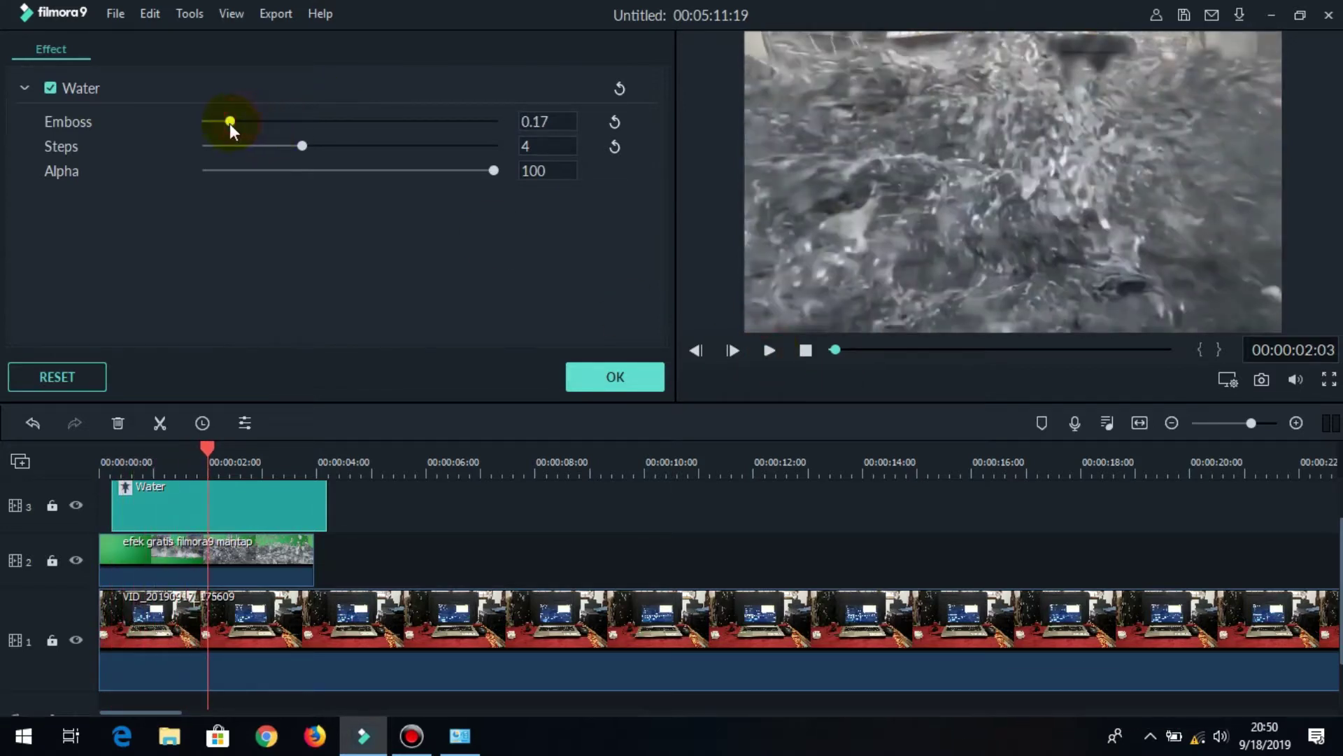
{"action": "left_click", "coordinate": [769, 350]}
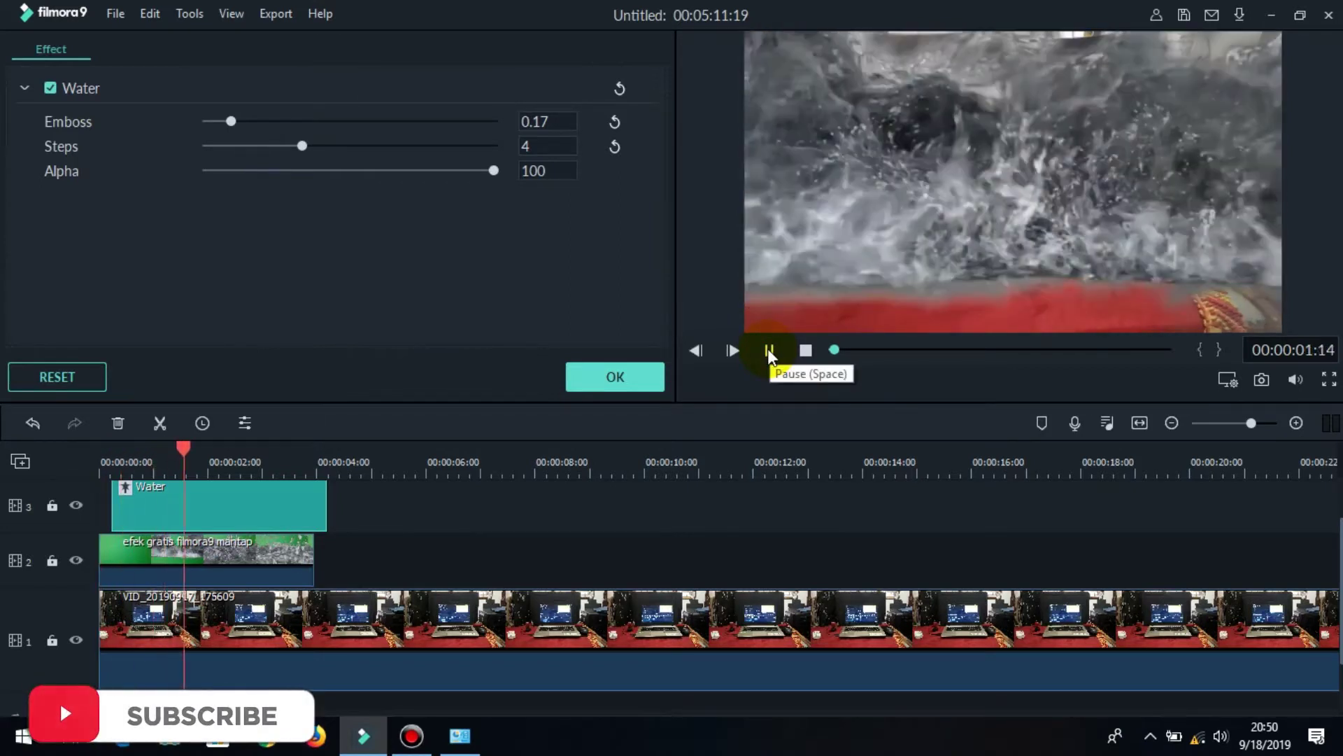
{"action": "left_click", "coordinate": [770, 352]}
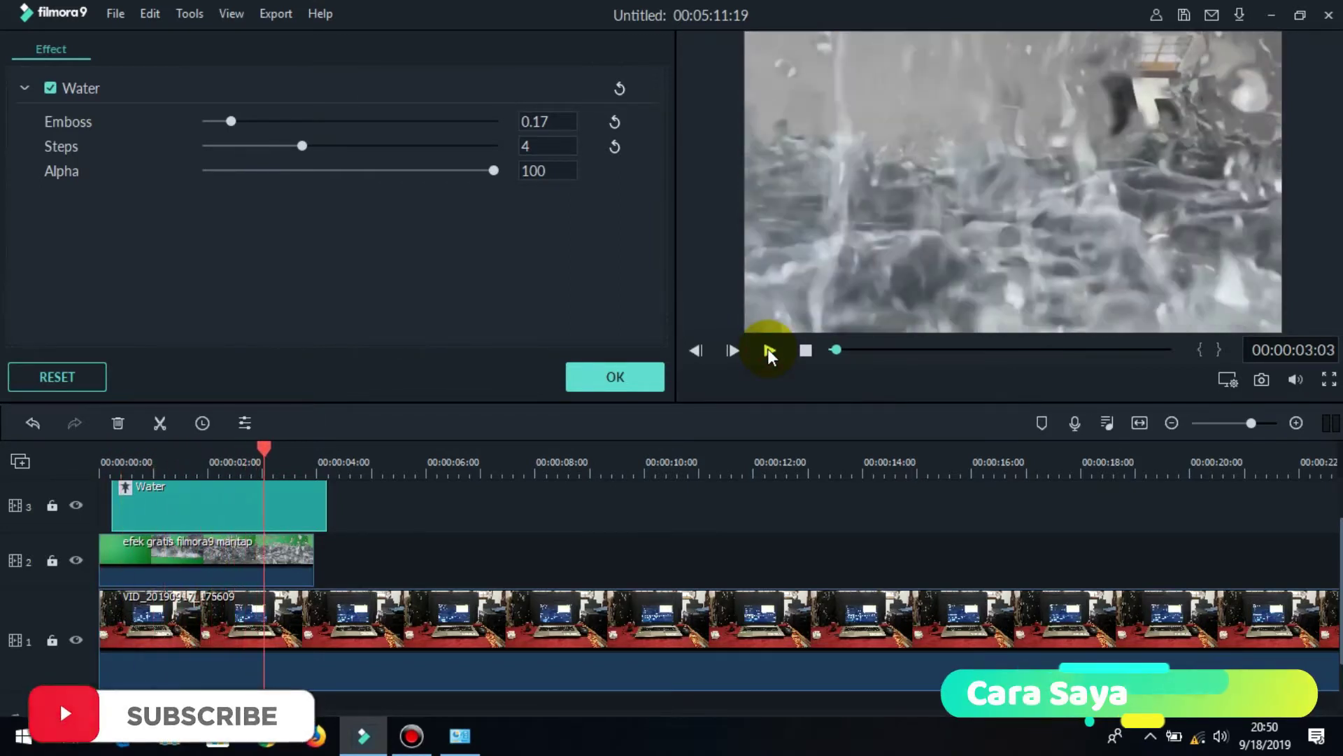
{"action": "left_click", "coordinate": [778, 347]}
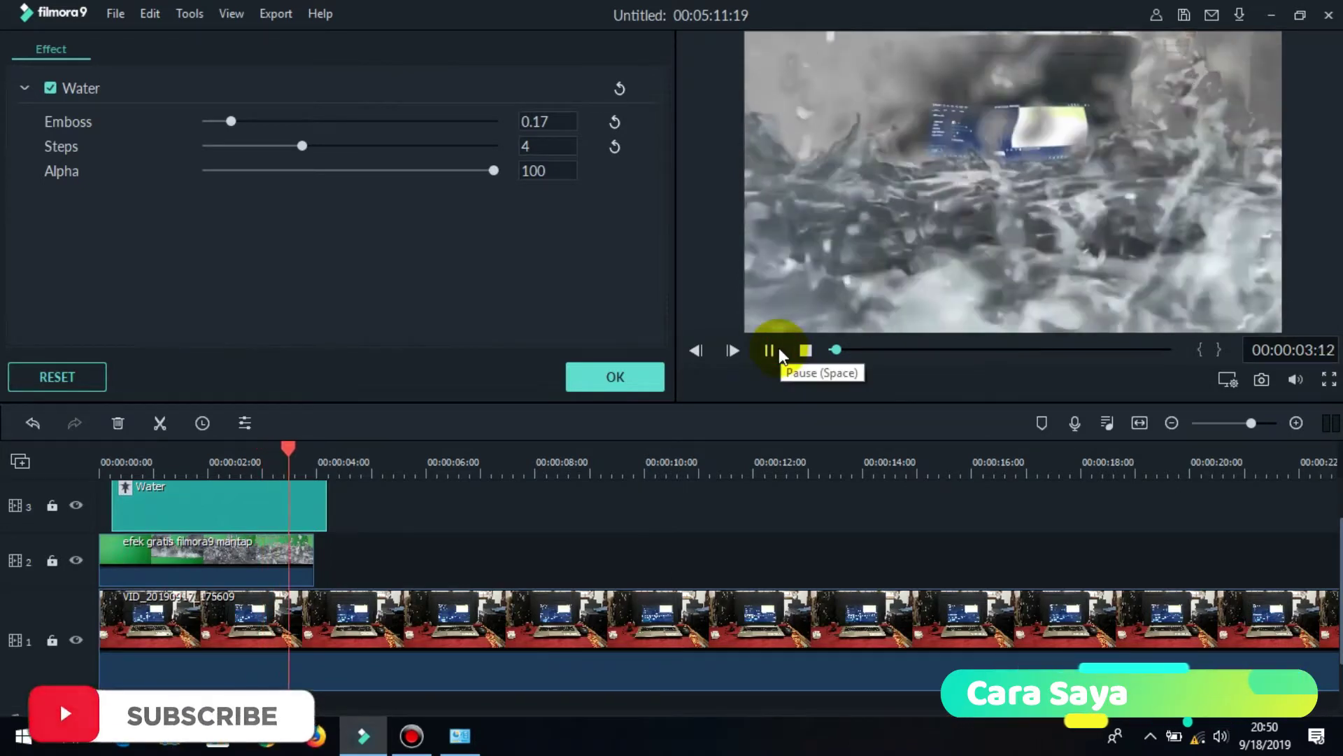
Step: Replay the water sequence from the beginning and accept the Water effect settings
{"action": "left_click", "coordinate": [804, 349]}
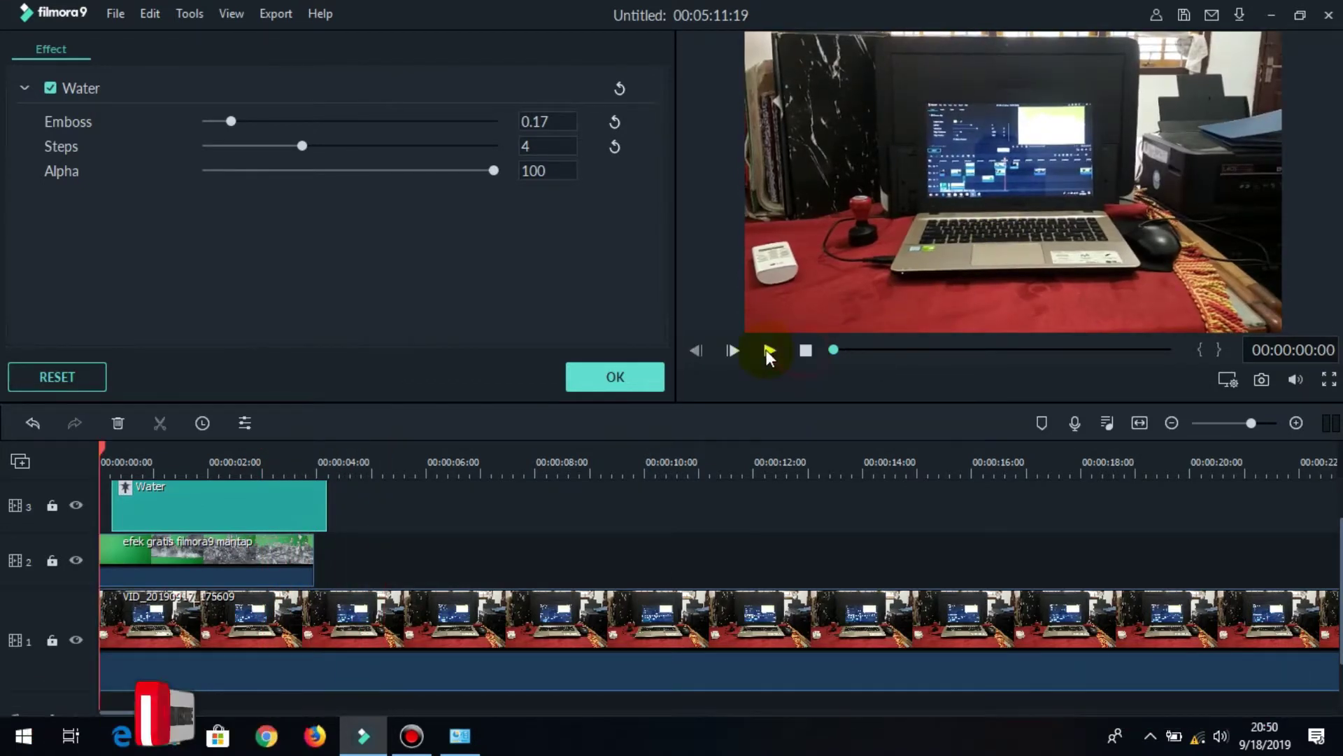
{"action": "left_click", "coordinate": [766, 350]}
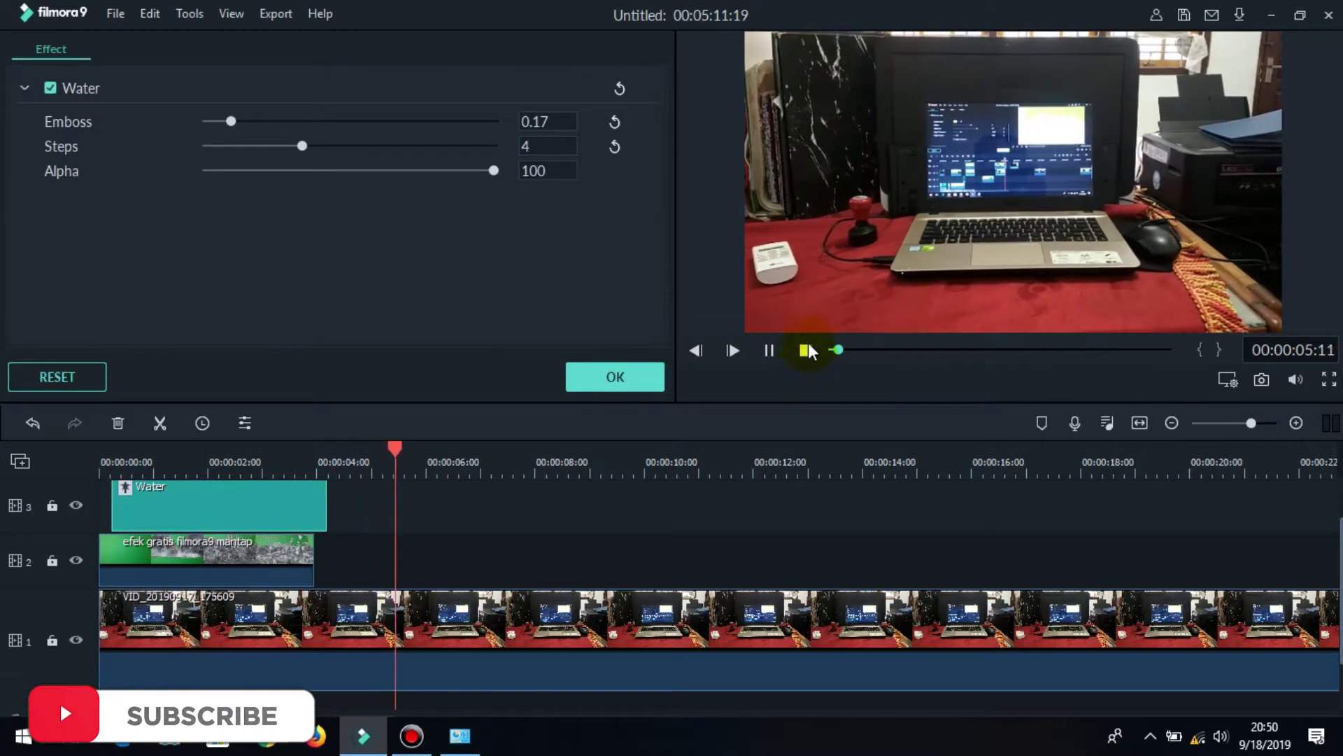
{"action": "left_click", "coordinate": [767, 350]}
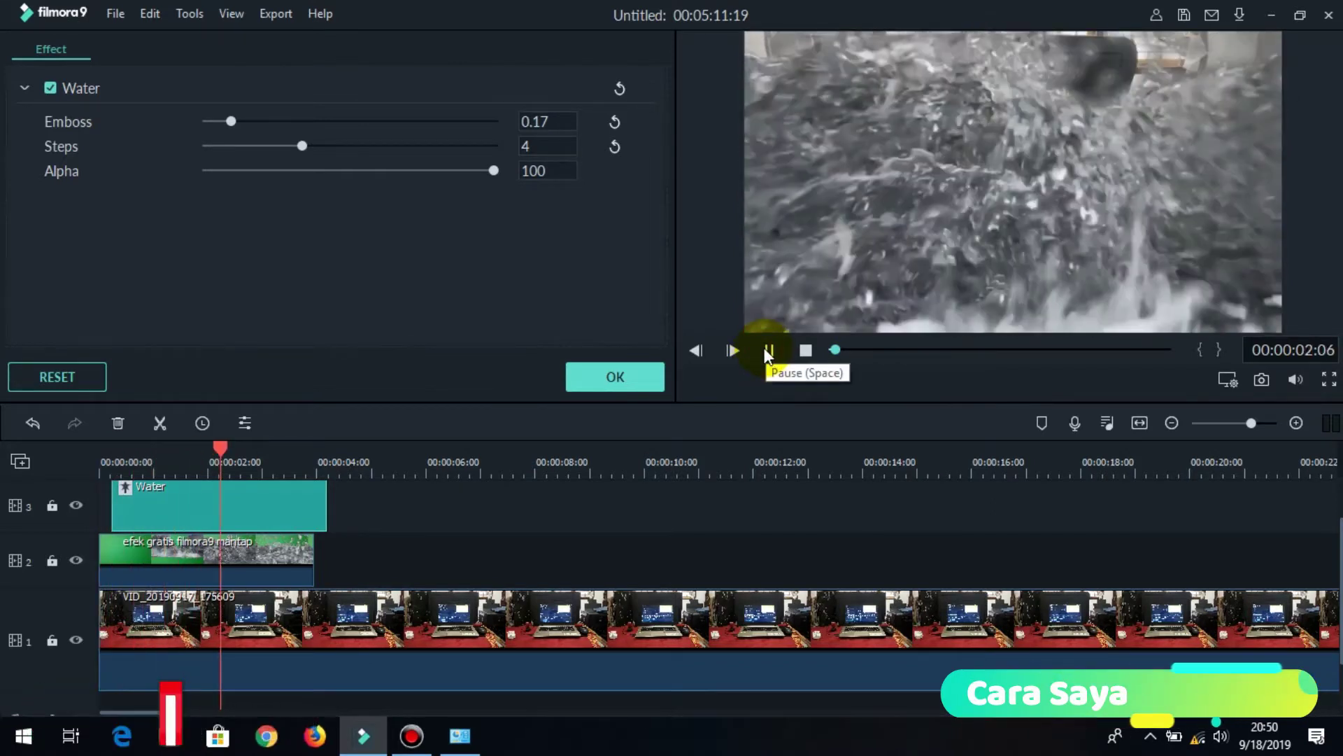
{"action": "left_click", "coordinate": [767, 350]}
{"action": "left_click", "coordinate": [614, 380]}
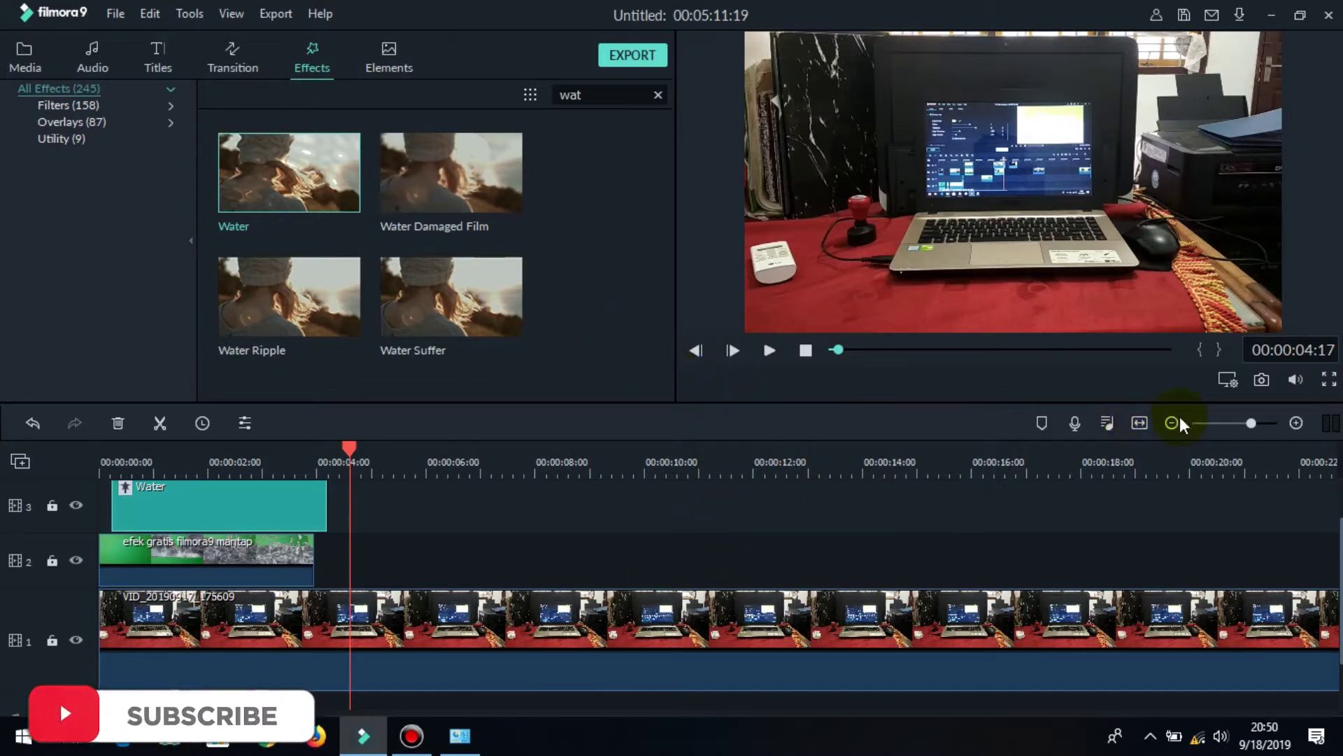
Step: Fit the whole project in the timeline and split the efek gratis filmora9 mantap clip at 00:02:34:16, where the smoke footage begins
{"action": "left_click", "coordinate": [1137, 423]}
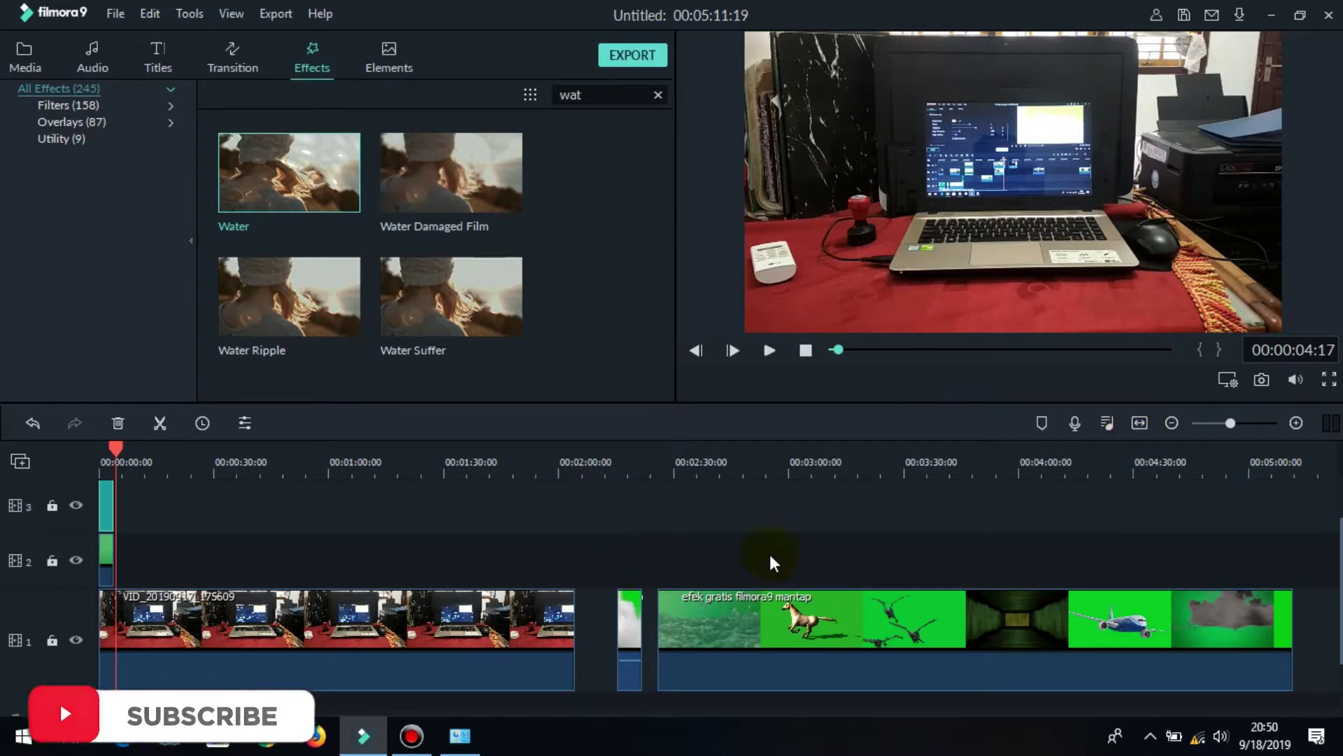
{"action": "left_click", "coordinate": [761, 470]}
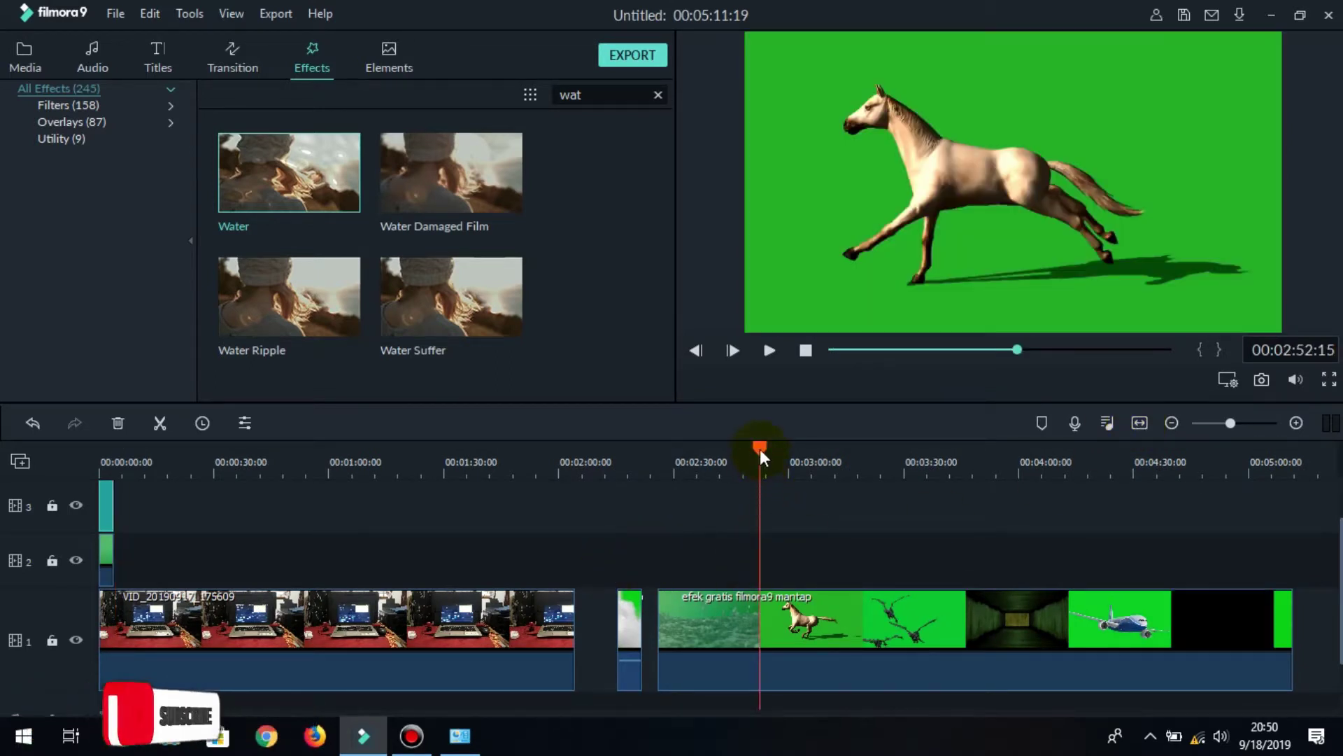
{"action": "left_click_drag", "start_coordinate": [760, 456], "coordinate": [690, 410]}
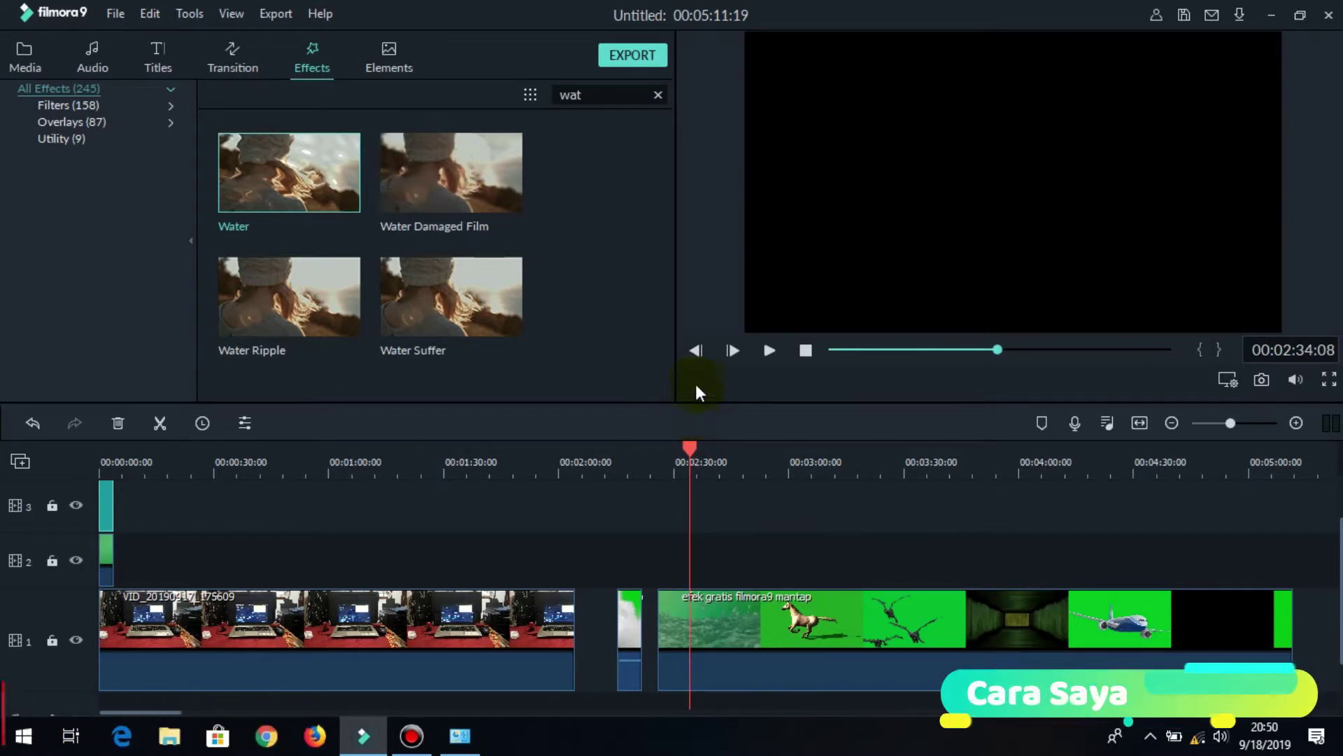
{"action": "left_click", "coordinate": [732, 347]}
{"action": "left_click", "coordinate": [732, 347]}
{"action": "left_click", "coordinate": [731, 347]}
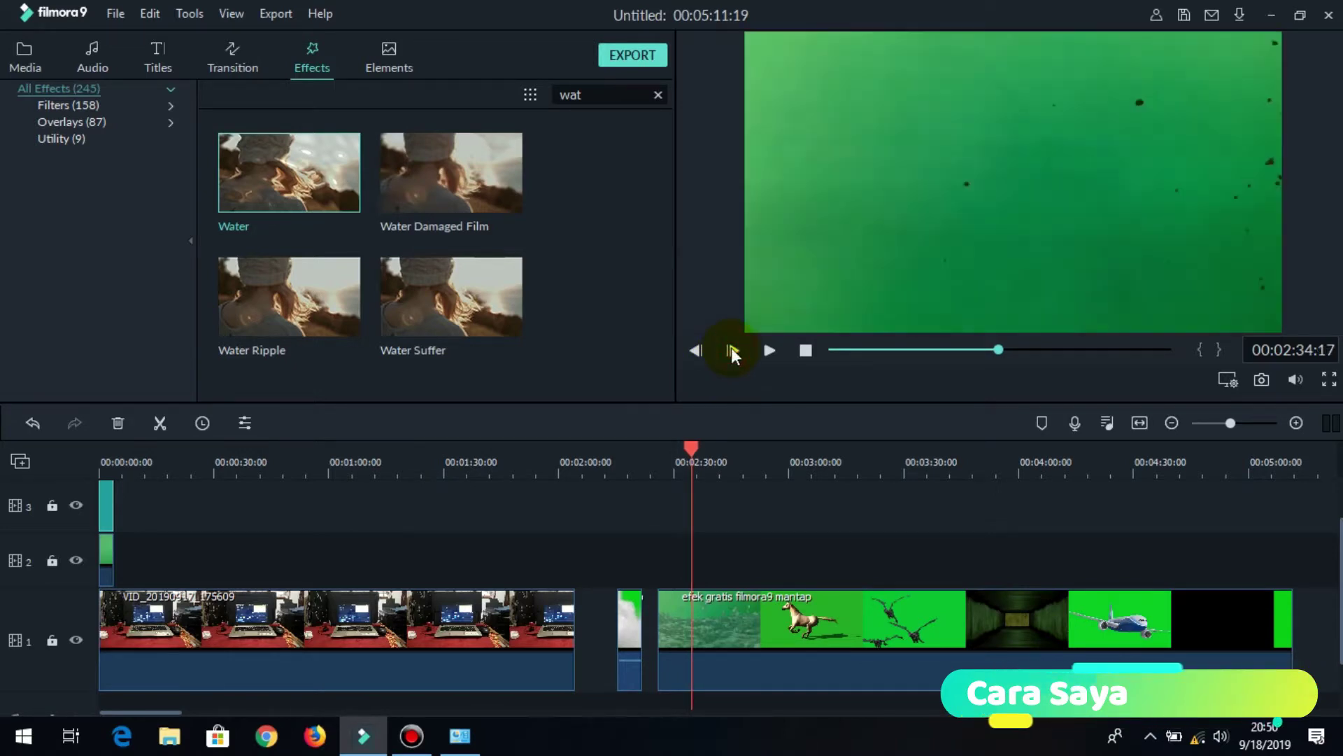
{"action": "left_click", "coordinate": [695, 347]}
{"action": "left_click", "coordinate": [695, 346]}
{"action": "left_click", "coordinate": [728, 350]}
{"action": "left_click", "coordinate": [728, 350]}
{"action": "left_click", "coordinate": [697, 349]}
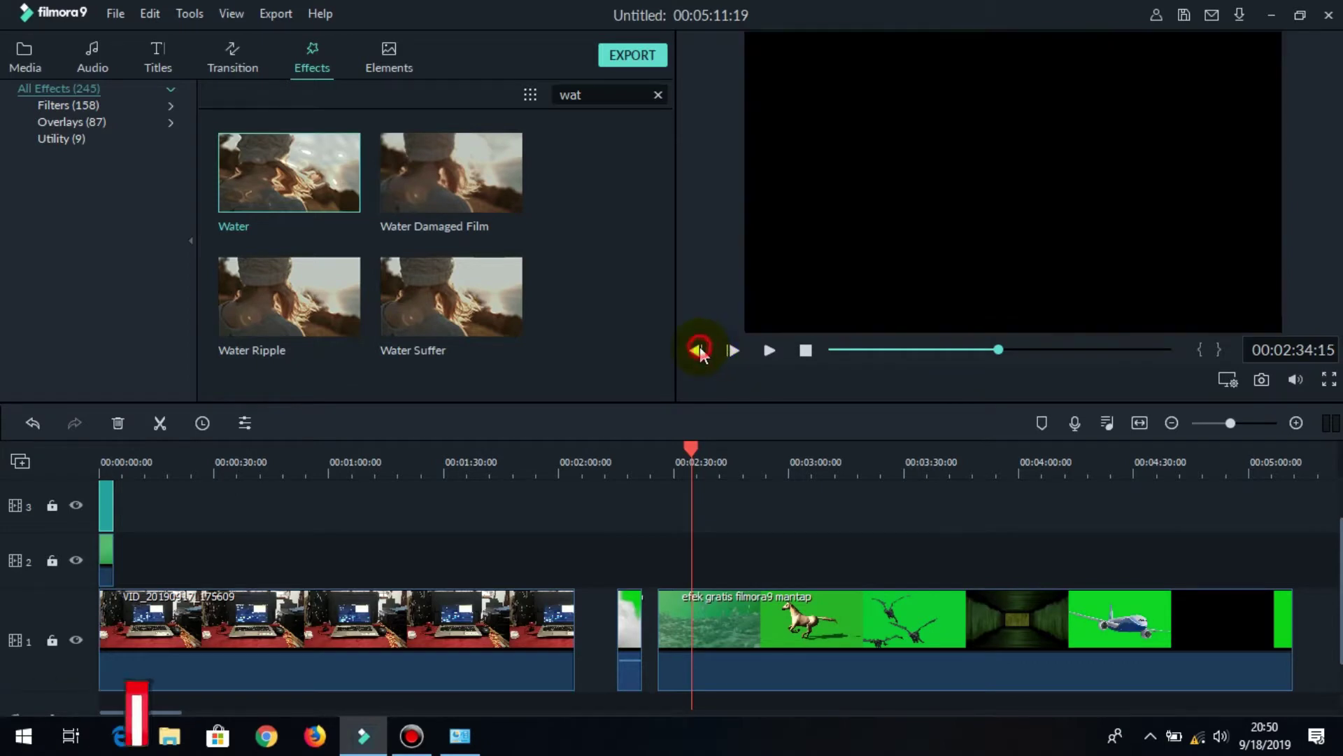
{"action": "left_click", "coordinate": [731, 350]}
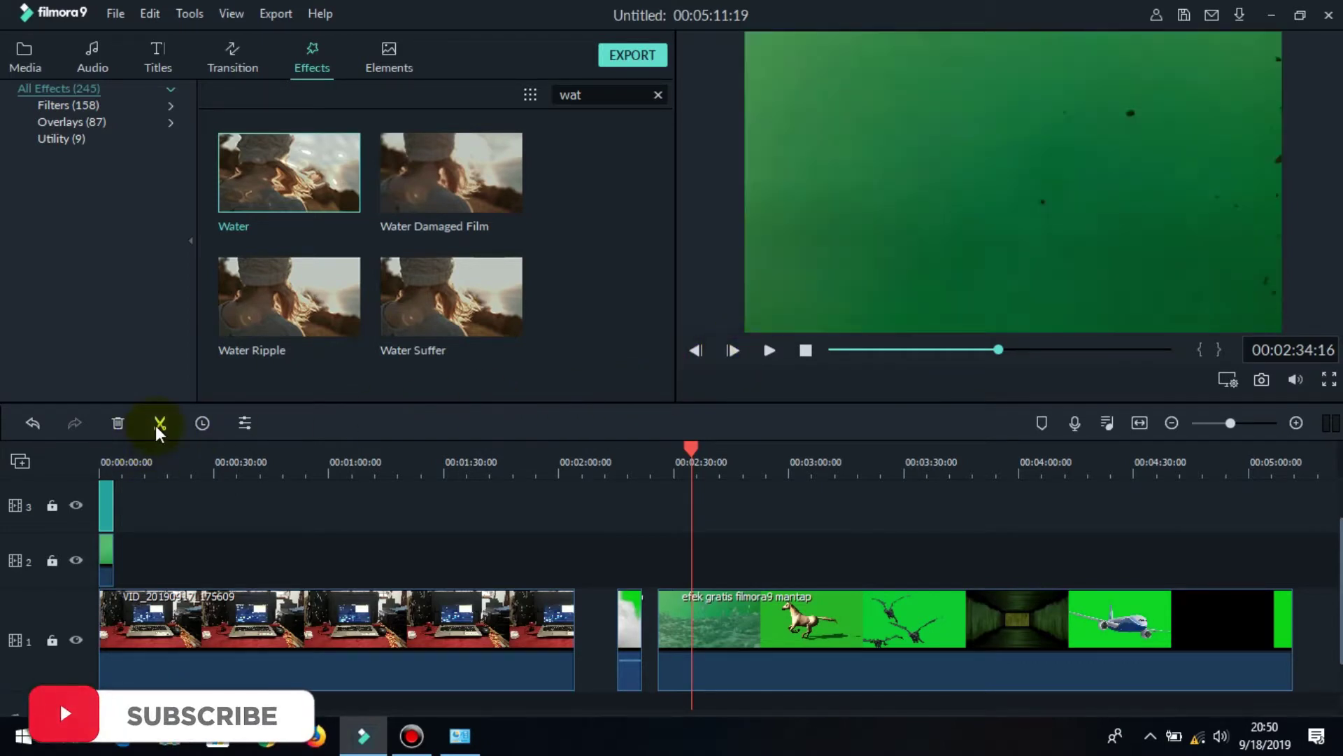
{"action": "left_click", "coordinate": [727, 647]}
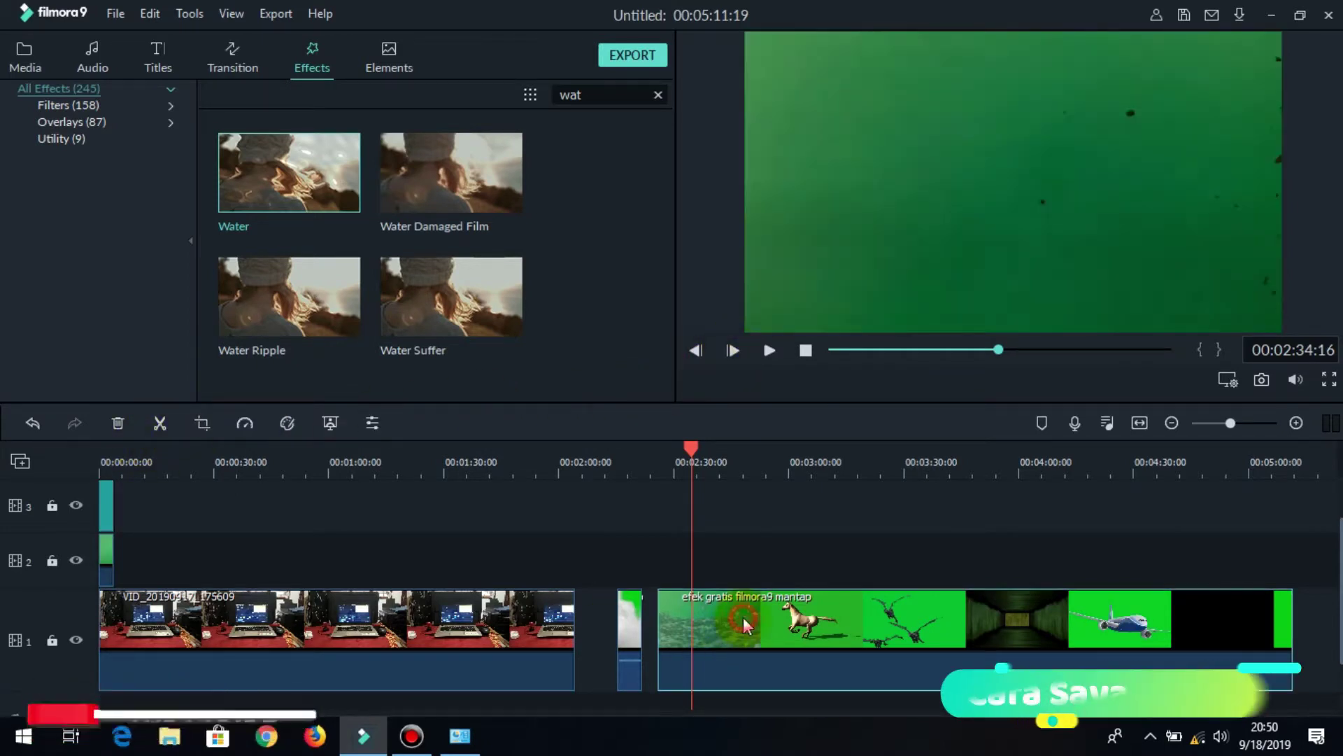
{"action": "left_click", "coordinate": [160, 425]}
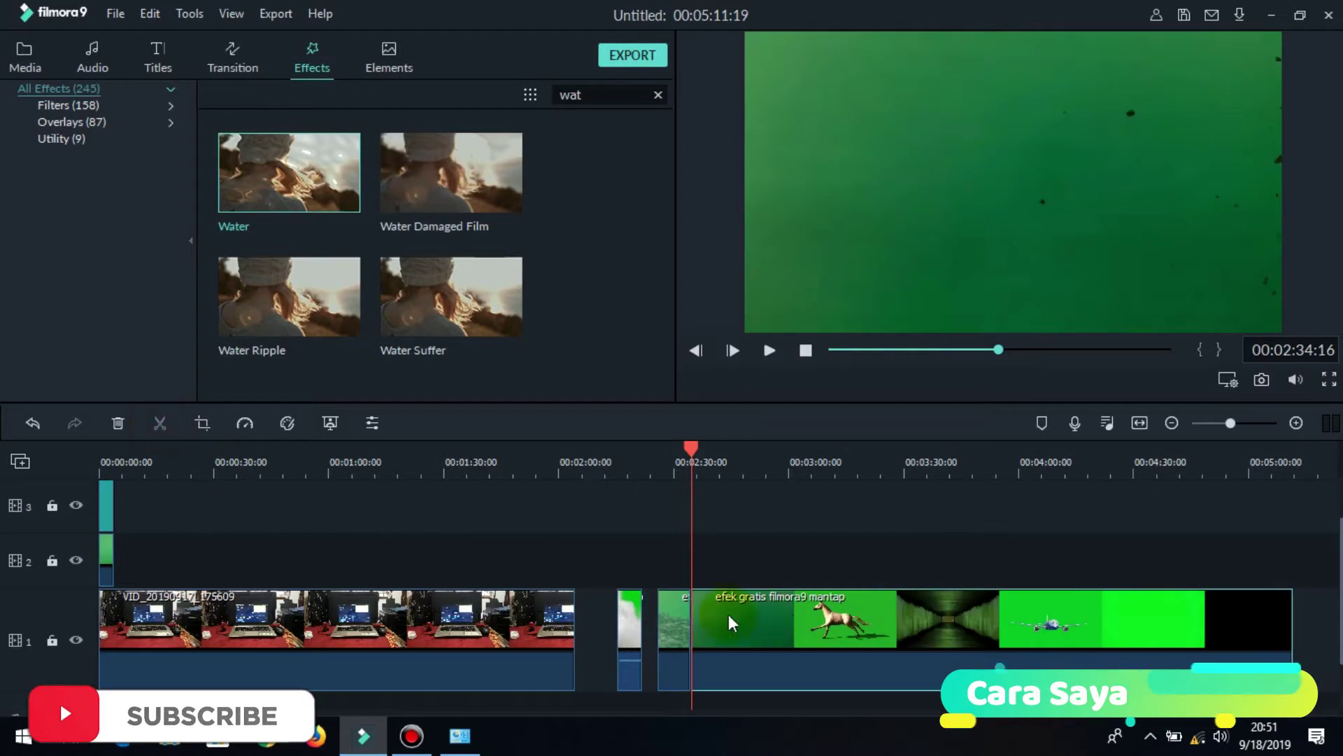
Step: Play through the smoke footage and split the clip at its end, 00:02:40:03
{"action": "left_click", "coordinate": [768, 351]}
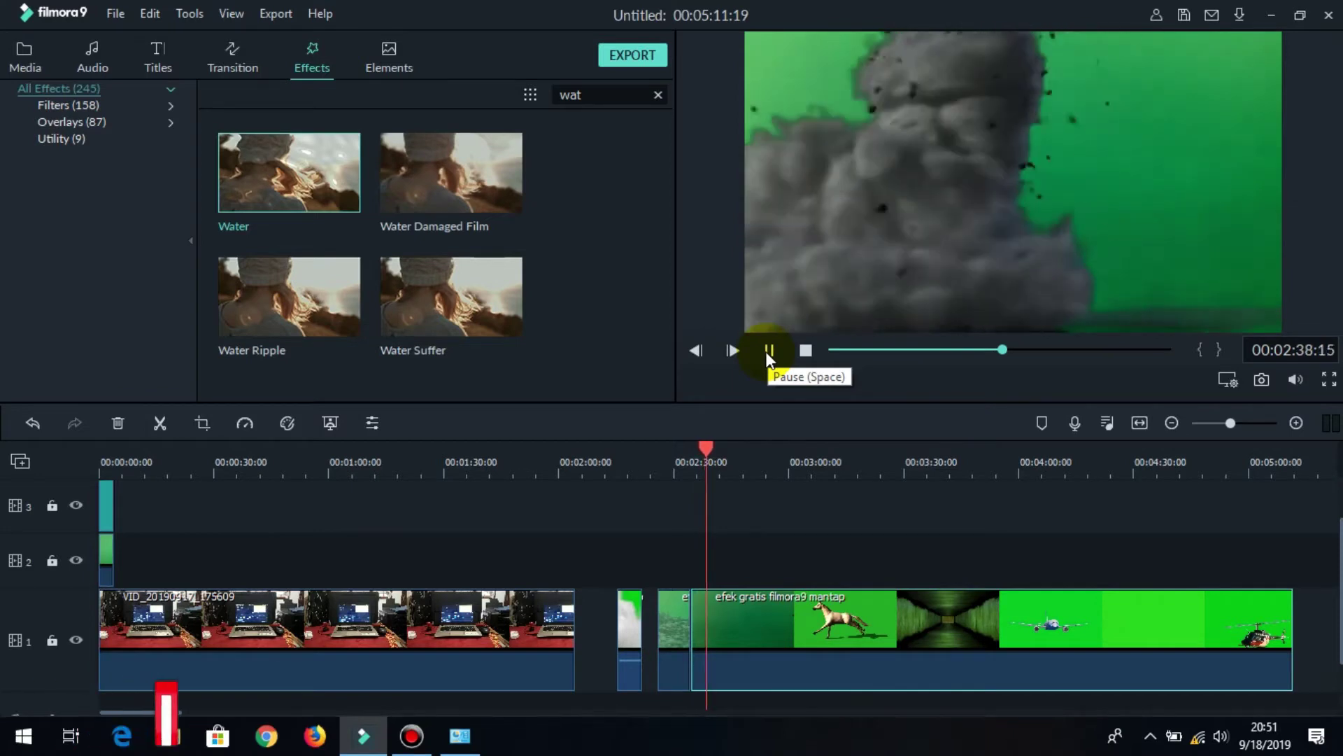
{"action": "left_click", "coordinate": [768, 351]}
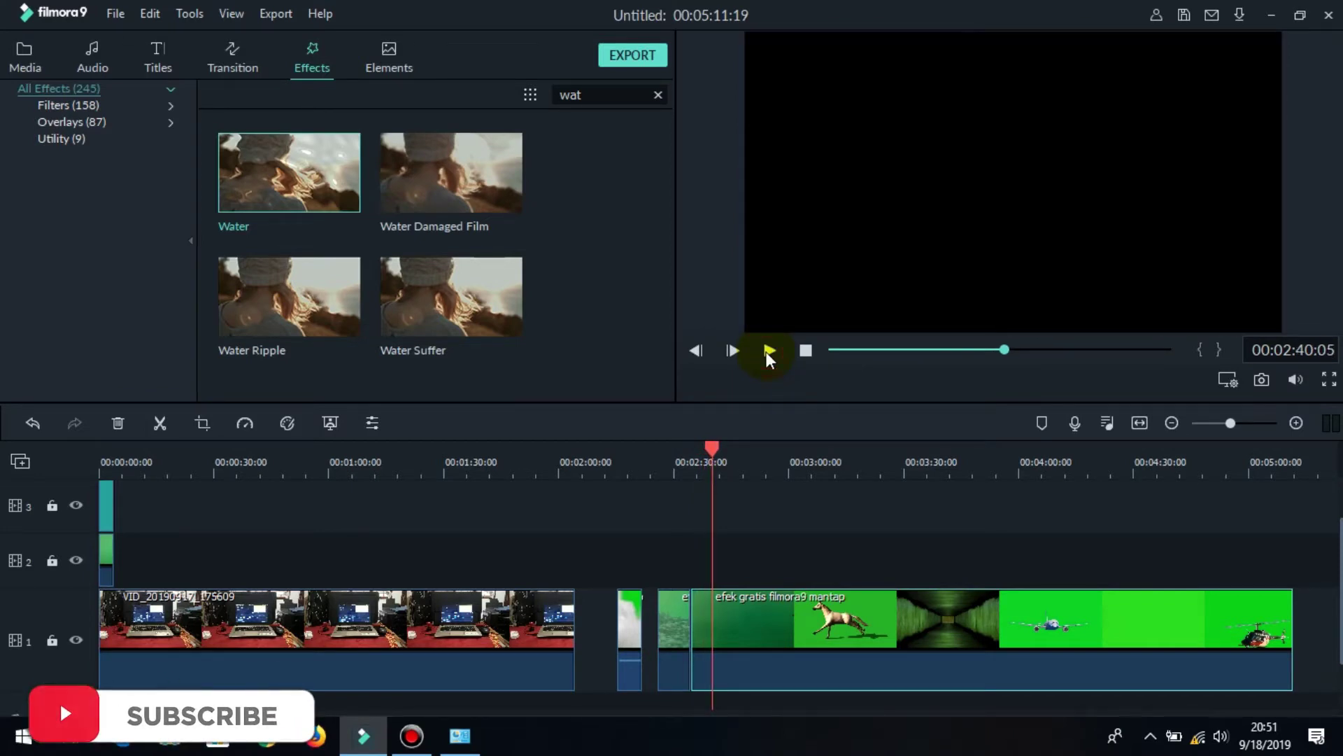
{"action": "left_click", "coordinate": [696, 349]}
{"action": "left_click", "coordinate": [696, 349]}
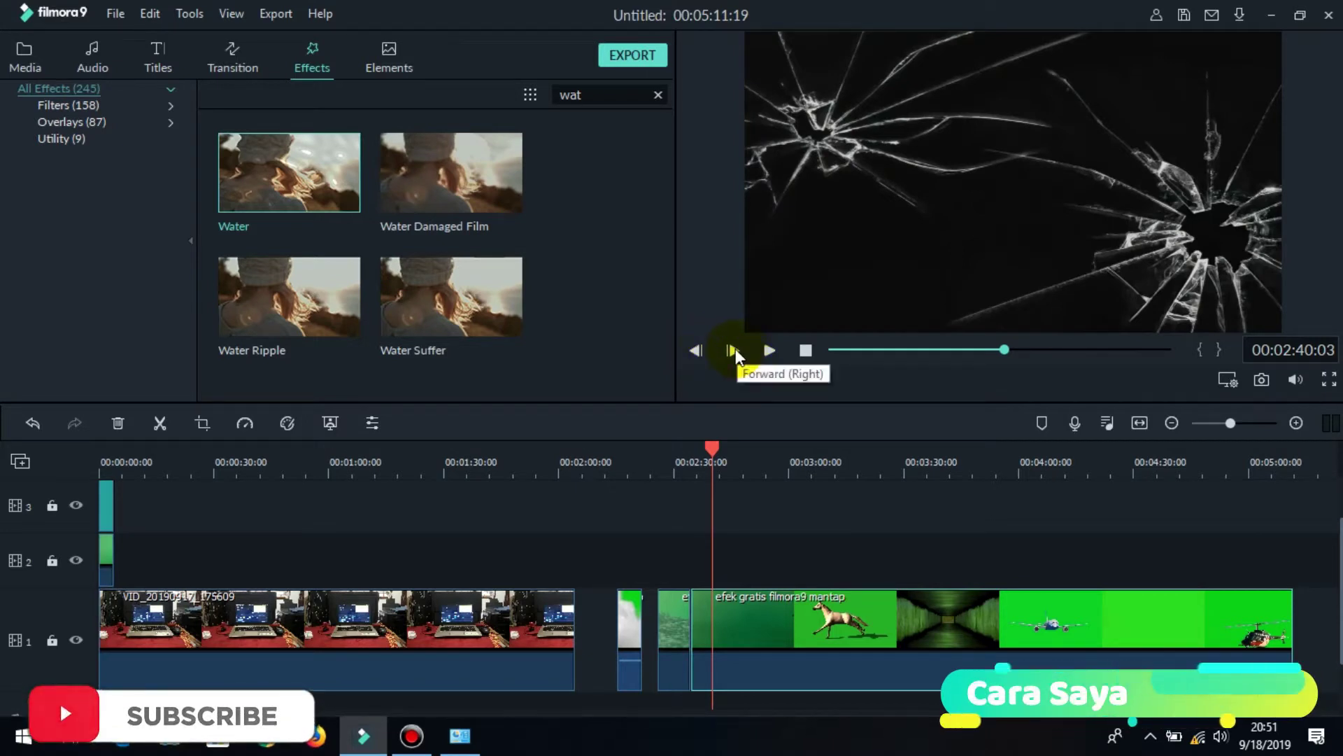
{"action": "left_click", "coordinate": [728, 628]}
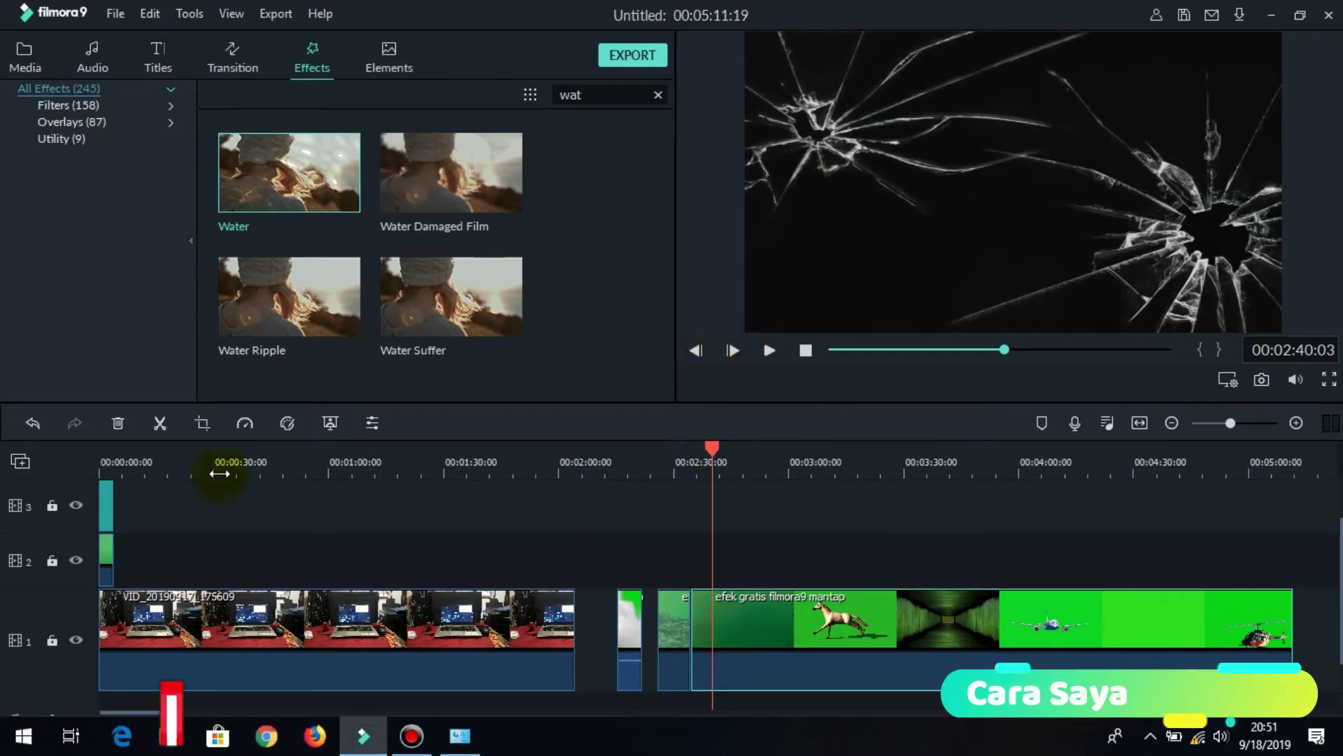
{"action": "left_click", "coordinate": [159, 423]}
Step: Move the cut smoke segment to video track 2, shortly after the water overlay at about 00:00:06, and preview it
{"action": "left_click_drag", "start_coordinate": [706, 622], "coordinate": [636, 540]}
{"action": "left_click_drag", "start_coordinate": [330, 560], "coordinate": [595, 547]}
{"action": "left_click", "coordinate": [583, 468]}
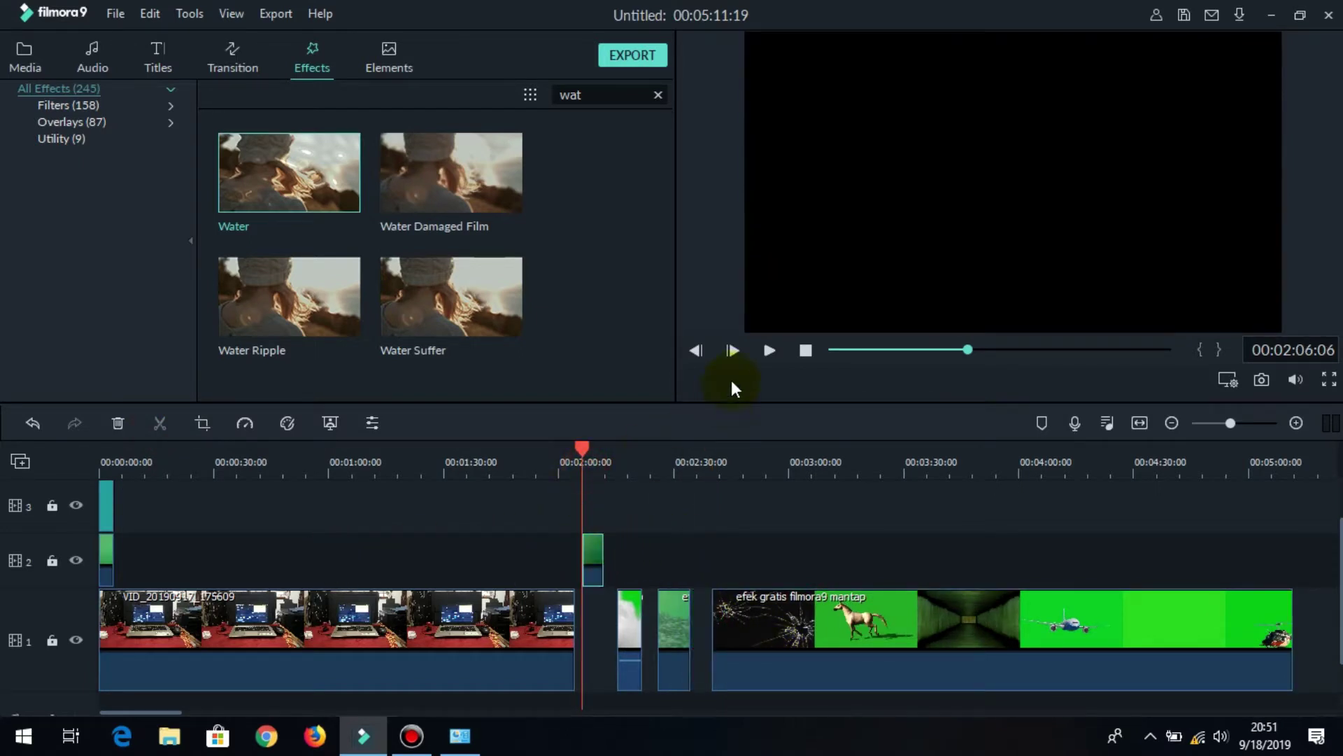
{"action": "left_click", "coordinate": [767, 350]}
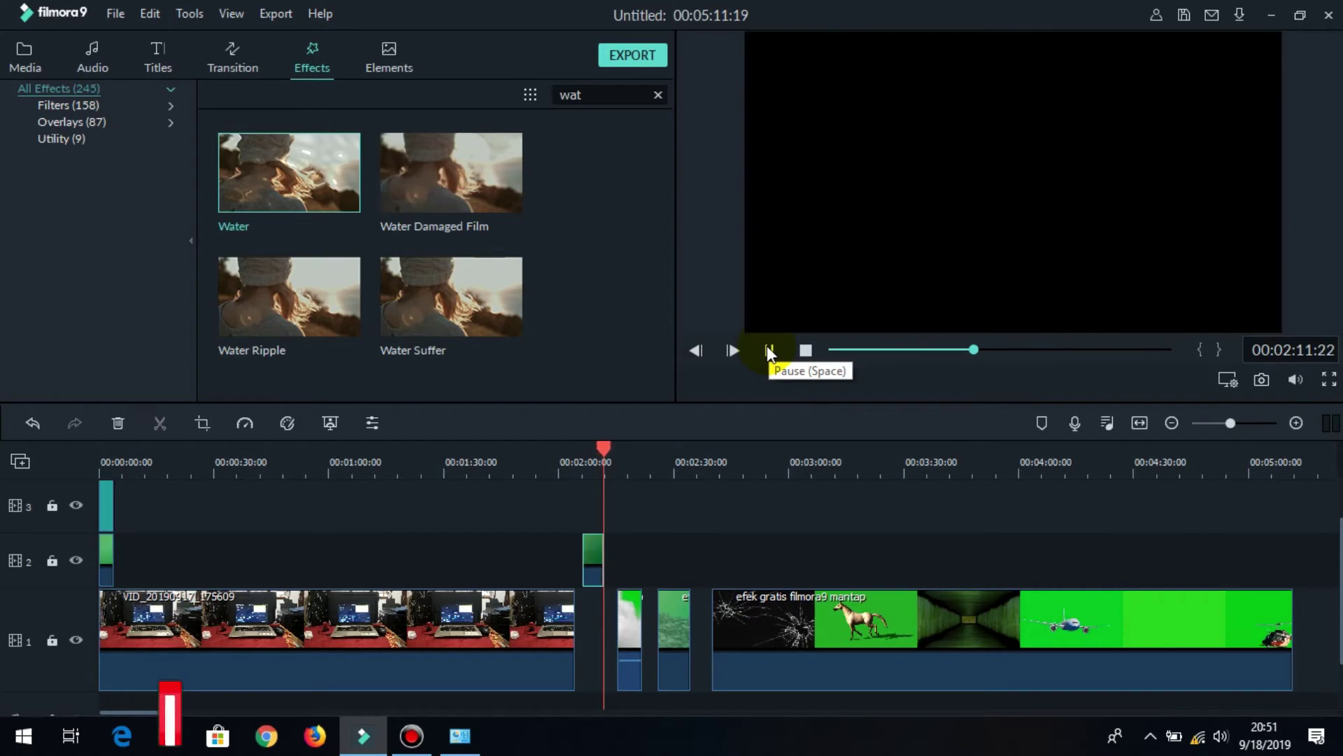
{"action": "left_click", "coordinate": [768, 351]}
{"action": "left_click_drag", "start_coordinate": [593, 553], "coordinate": [135, 557]}
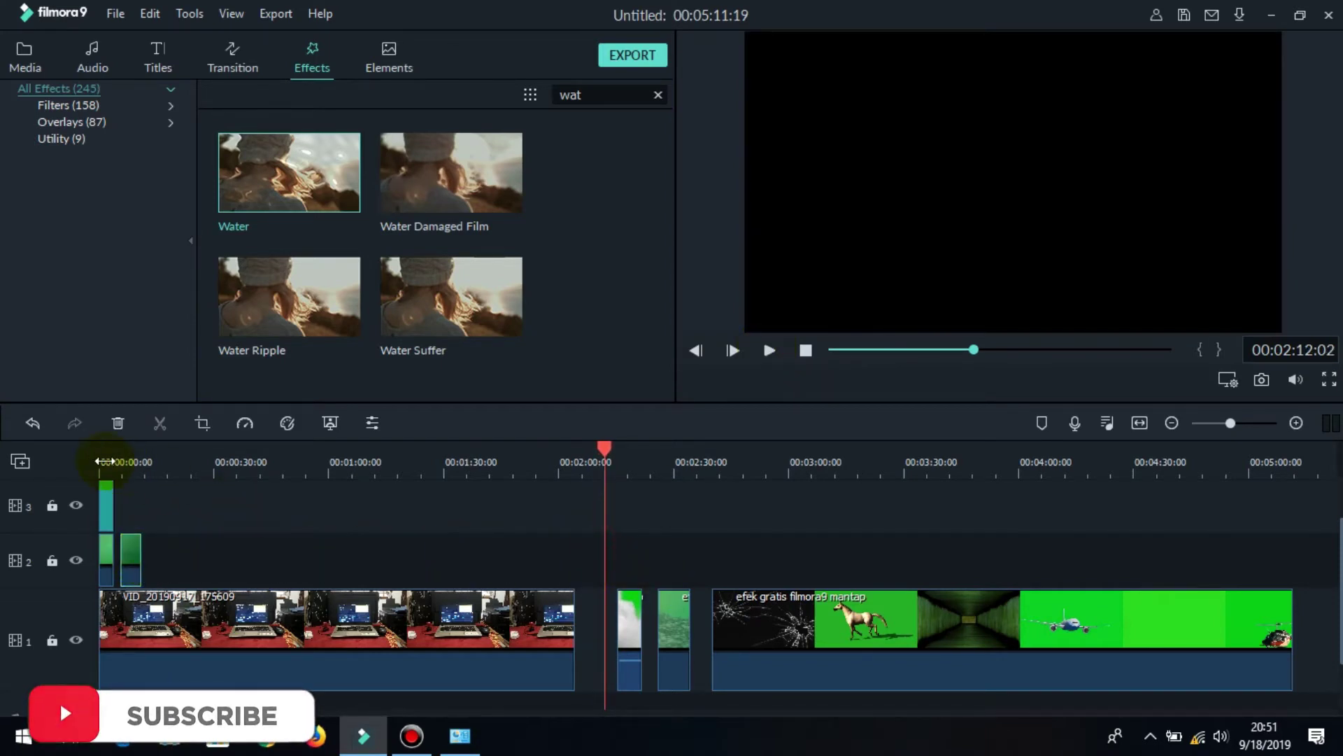
{"action": "left_click", "coordinate": [131, 460]}
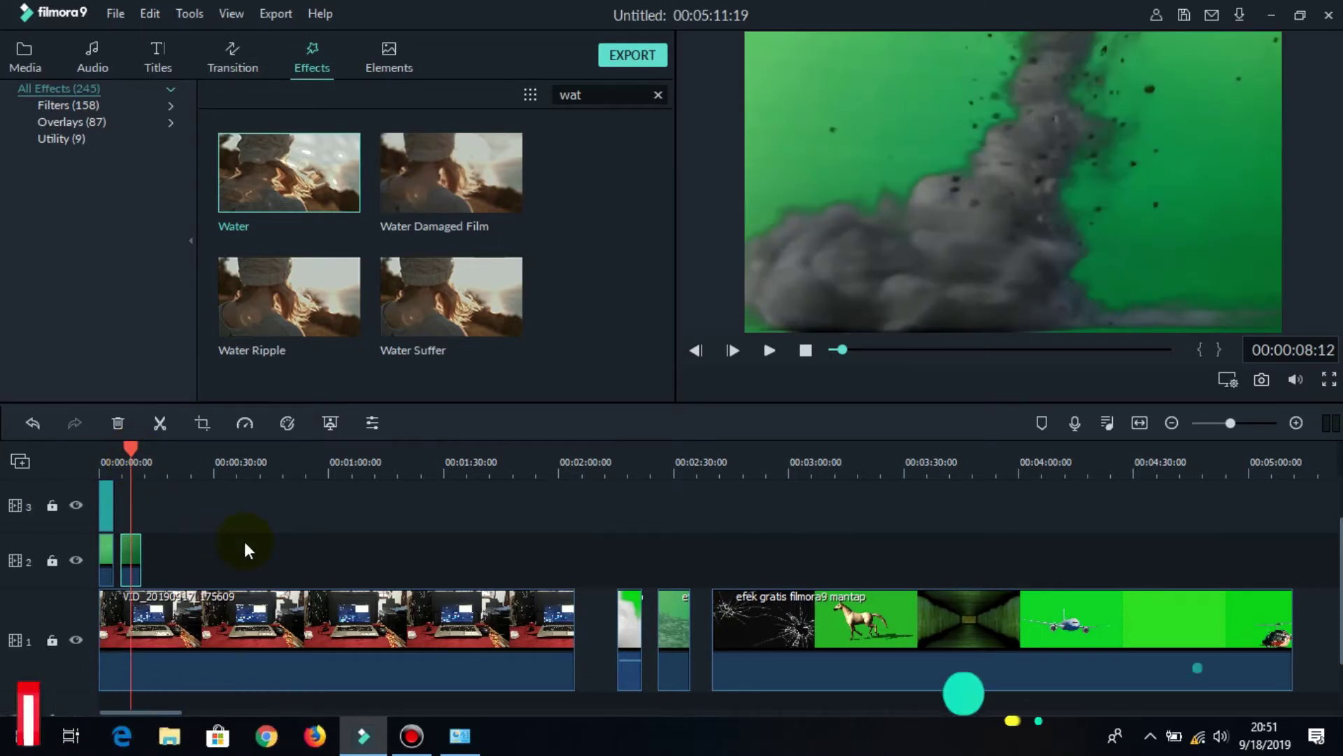
Step: Enable Chroma Key on the smoke segment and set its Offset to 16
{"action": "double_click", "coordinate": [133, 550]}
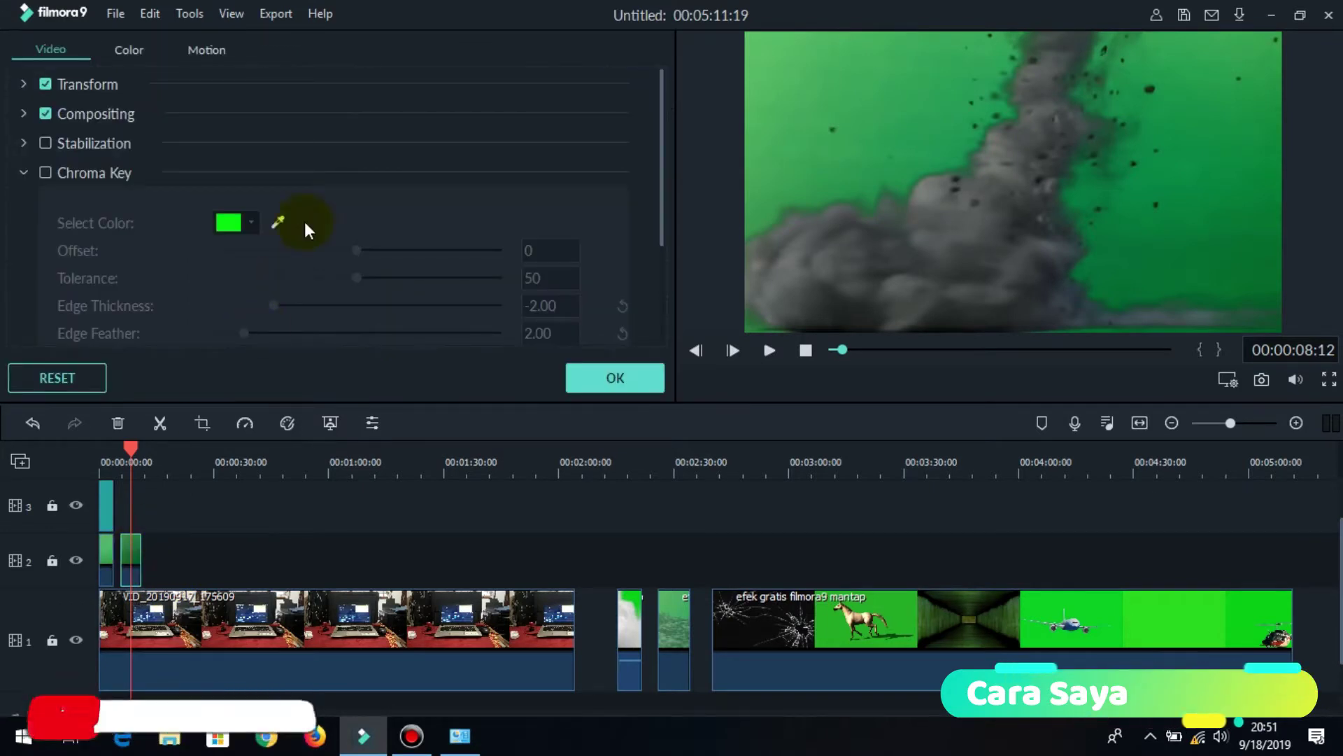
{"action": "left_click", "coordinate": [46, 172]}
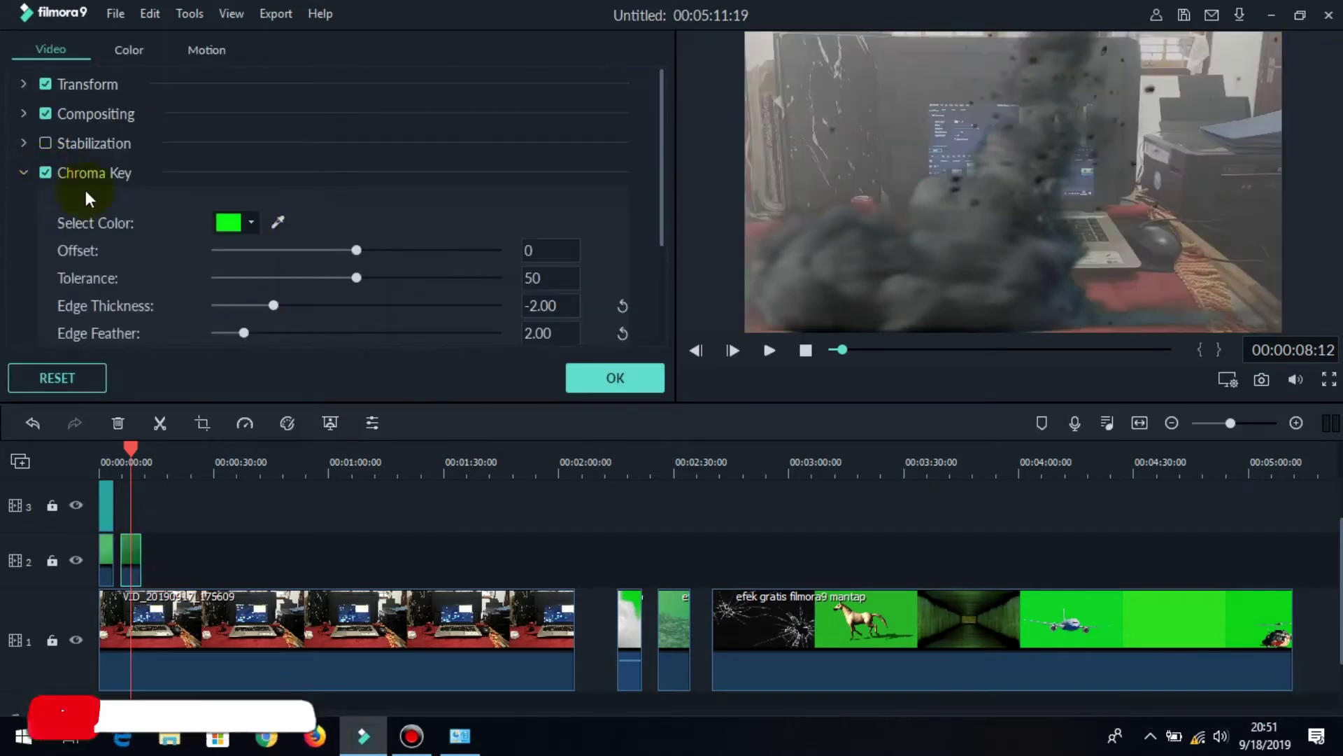
{"action": "left_click_drag", "start_coordinate": [357, 251], "coordinate": [381, 251]}
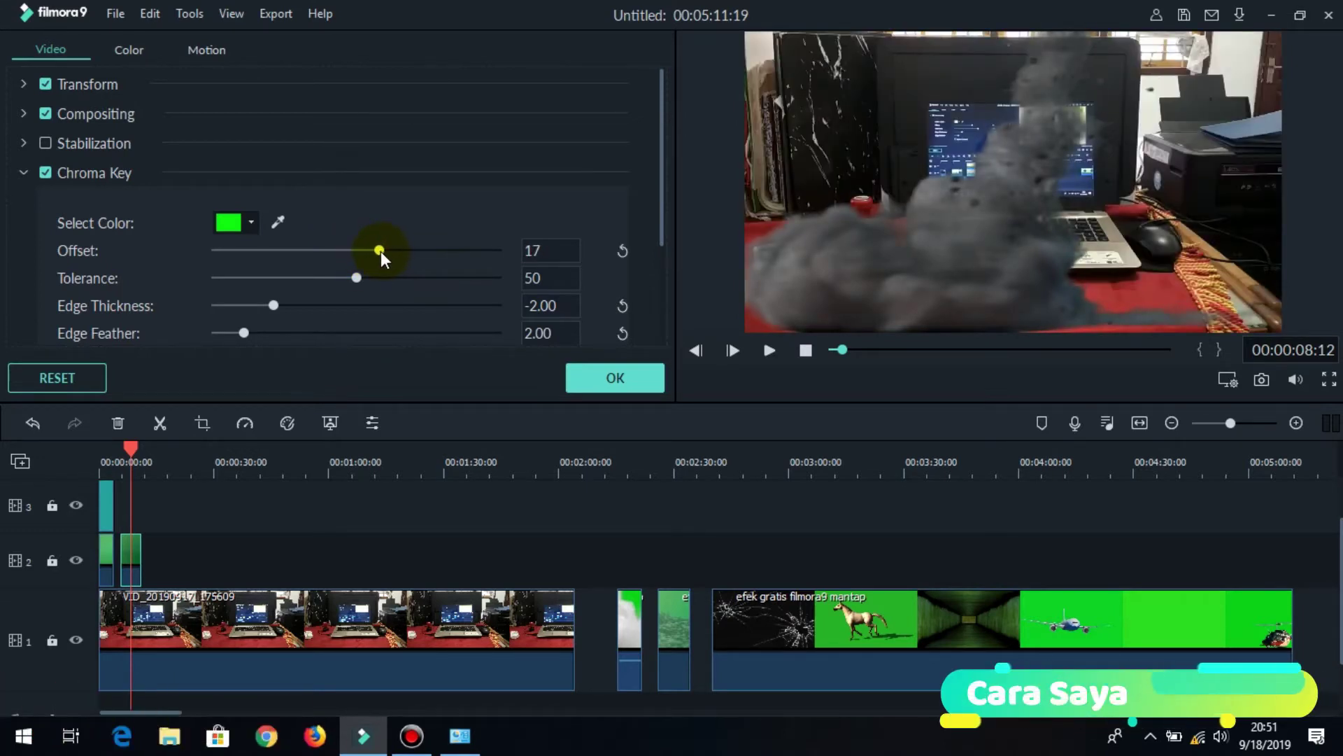
{"action": "left_click", "coordinate": [961, 275]}
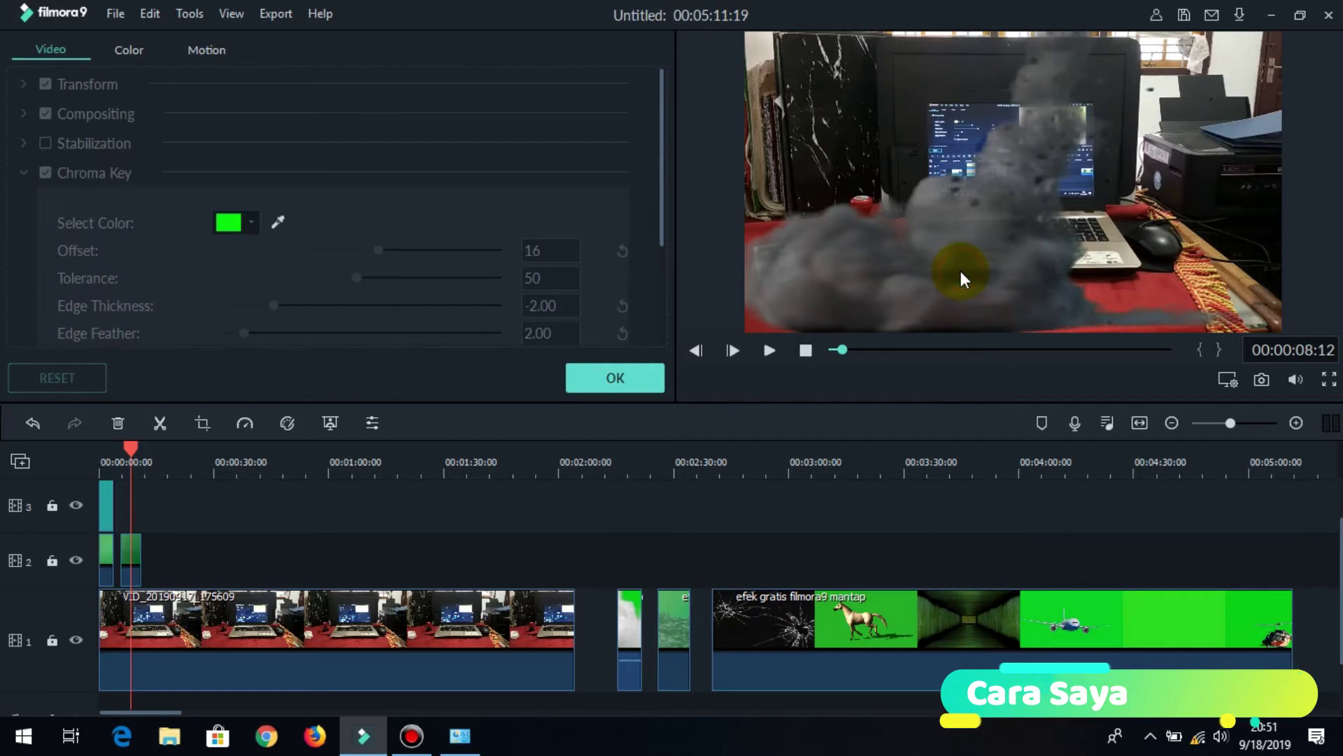
Step: Scale down the smoke overlay in the preview and position it so its frame fits the laptop's screen
{"action": "left_click", "coordinate": [132, 554]}
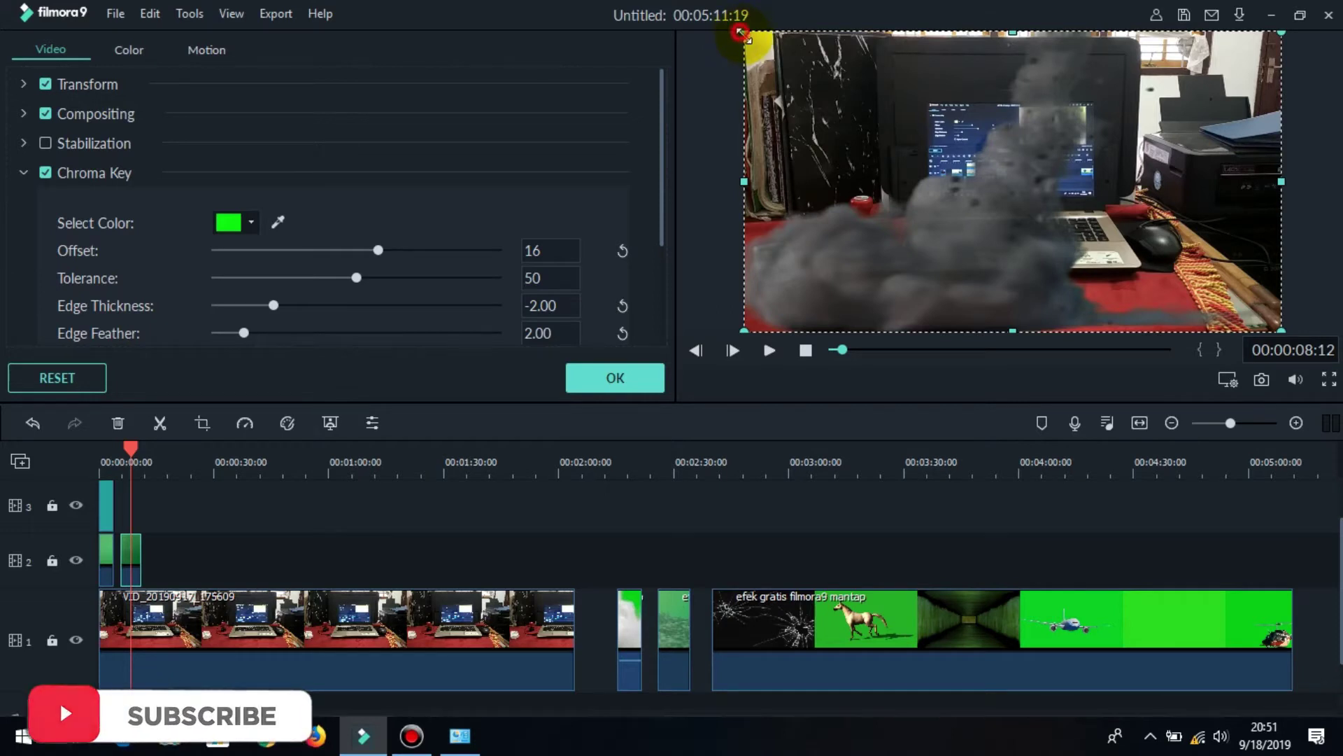
{"action": "left_click_drag", "start_coordinate": [781, 82], "coordinate": [1015, 183]}
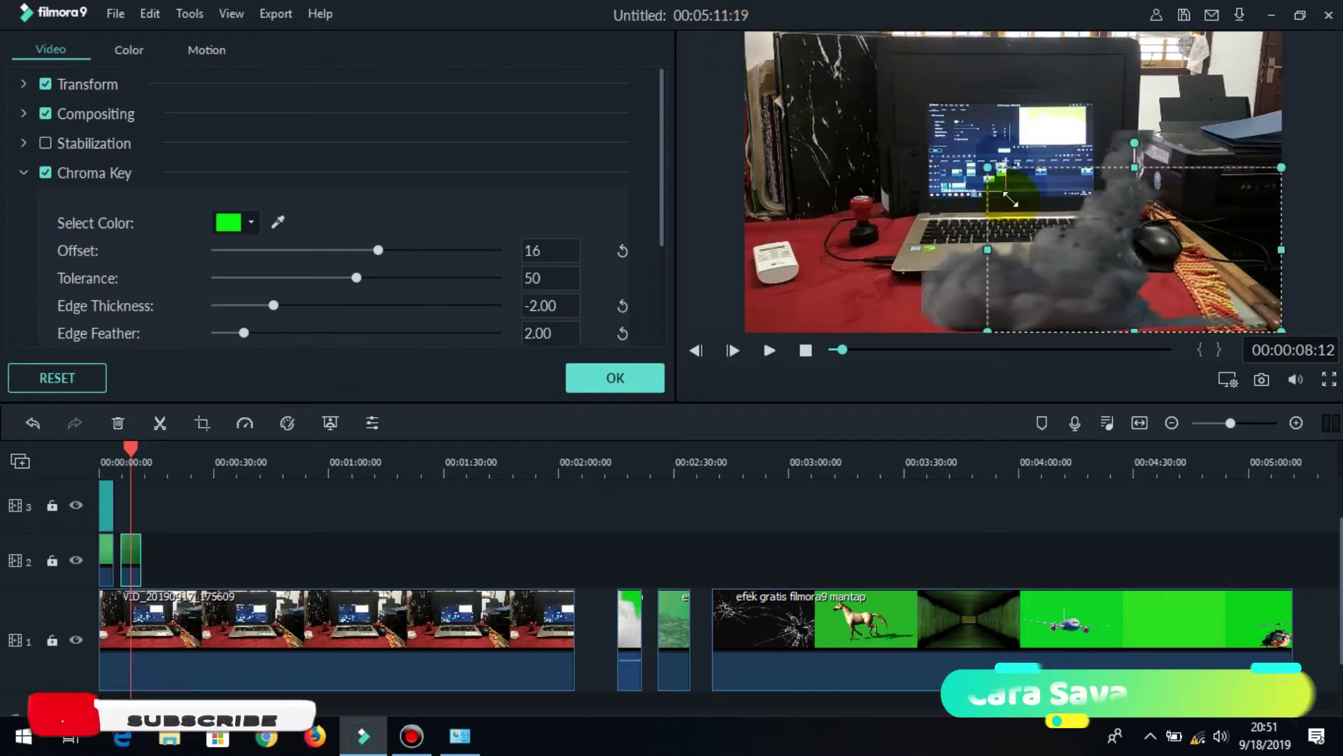
{"action": "left_click_drag", "start_coordinate": [1095, 276], "coordinate": [996, 159]}
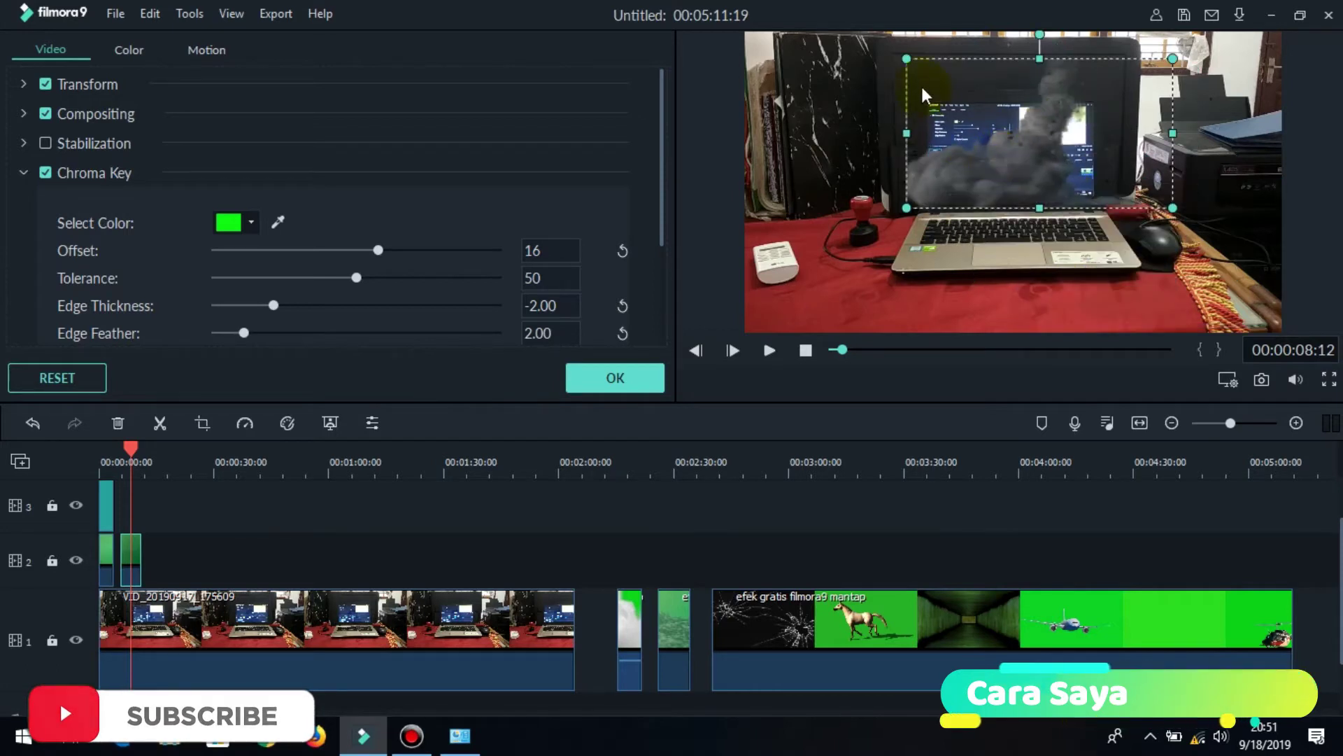
{"action": "left_click_drag", "start_coordinate": [908, 61], "coordinate": [942, 98]}
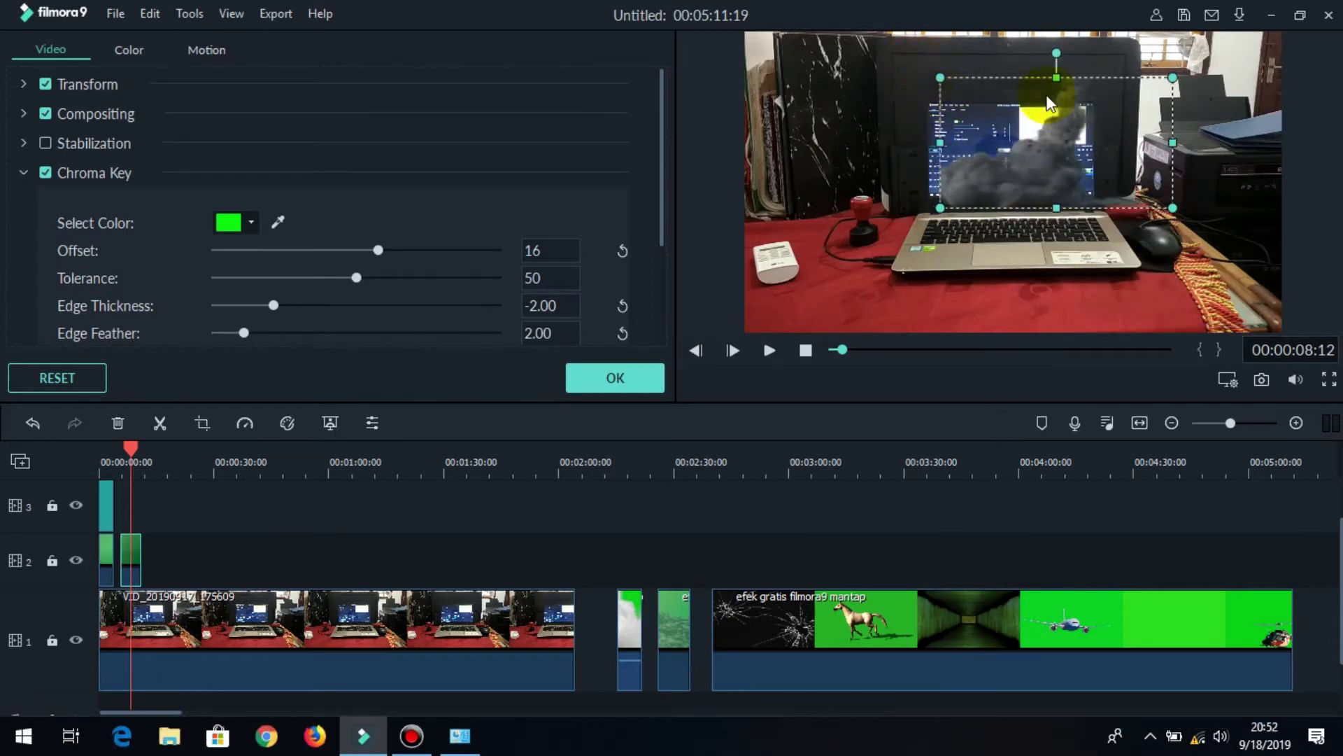
{"action": "left_click_drag", "start_coordinate": [1174, 194], "coordinate": [1017, 159]}
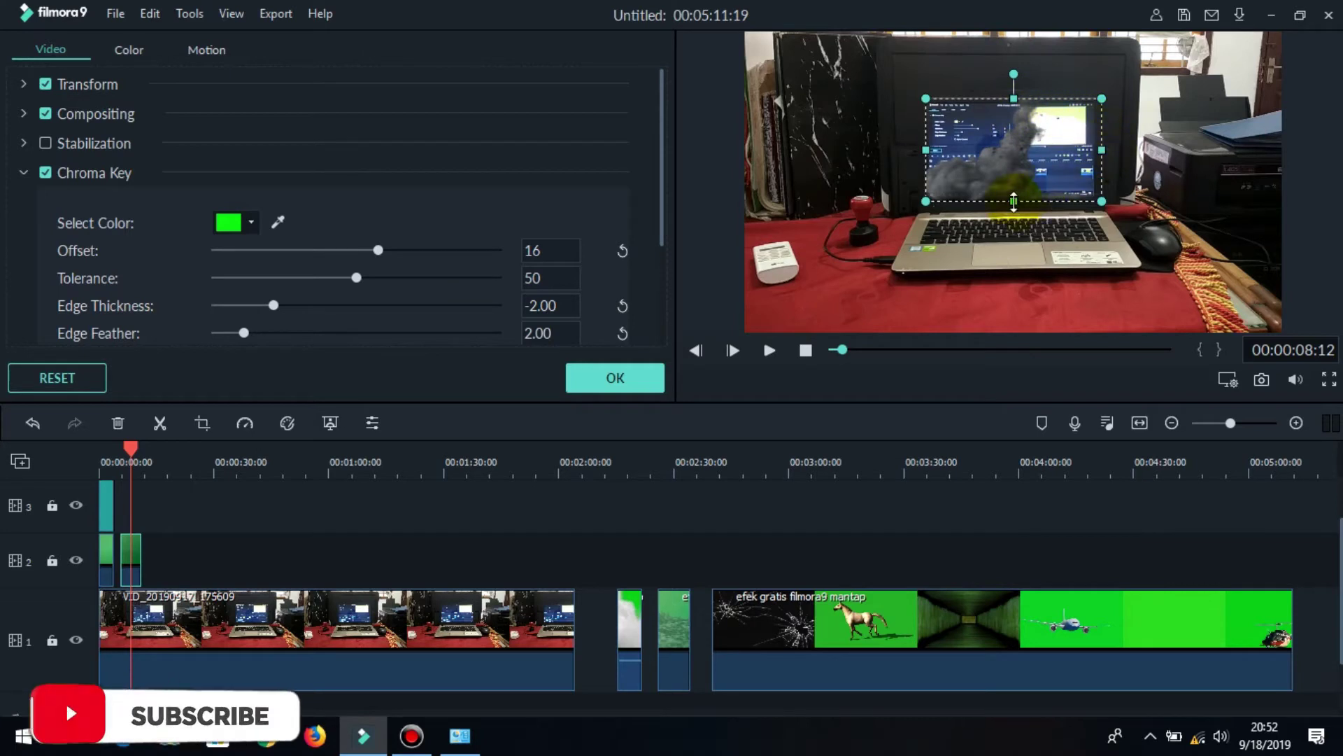
{"action": "left_click_drag", "start_coordinate": [1014, 202], "coordinate": [1014, 203]}
{"action": "left_click_drag", "start_coordinate": [927, 151], "coordinate": [931, 149]}
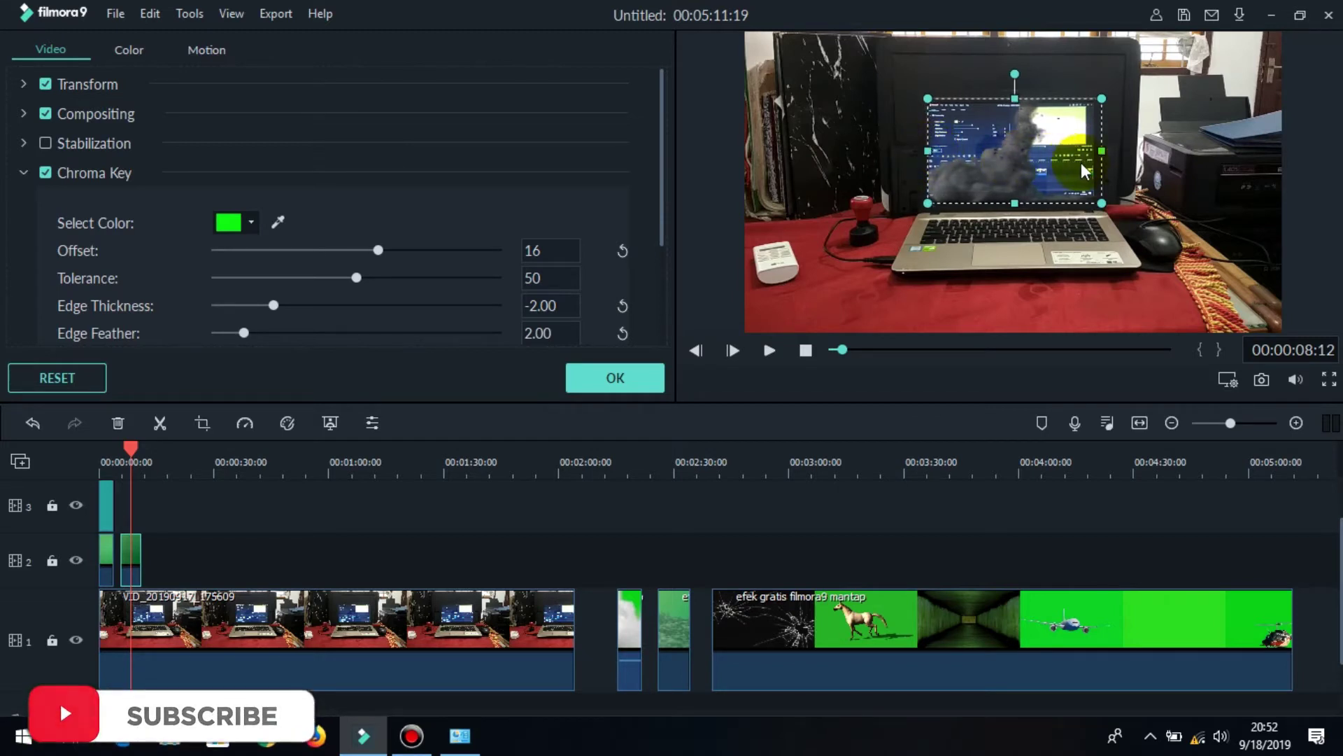
{"action": "left_click_drag", "start_coordinate": [1101, 151], "coordinate": [1094, 153]}
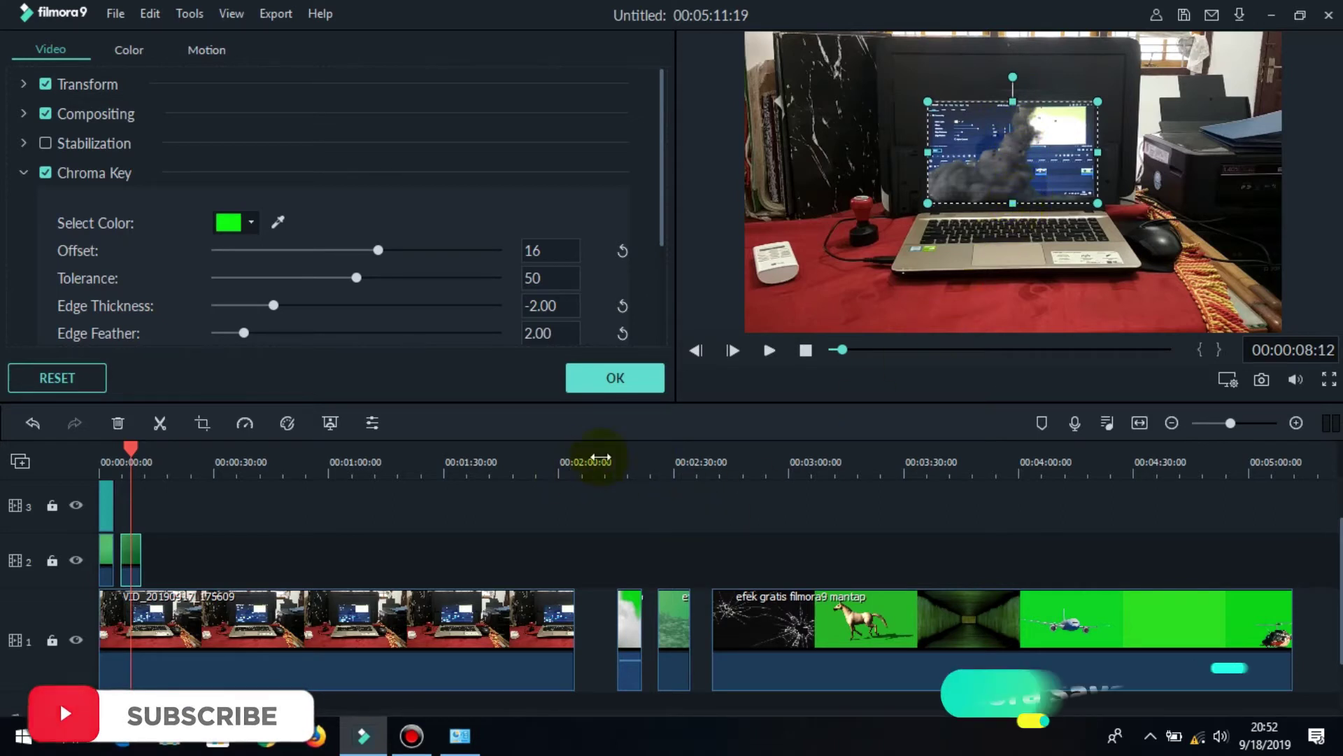
Step: Play the smoke overlay from its start at 00:00:06:04 and replay it
{"action": "left_click_drag", "start_coordinate": [131, 448], "coordinate": [123, 456]}
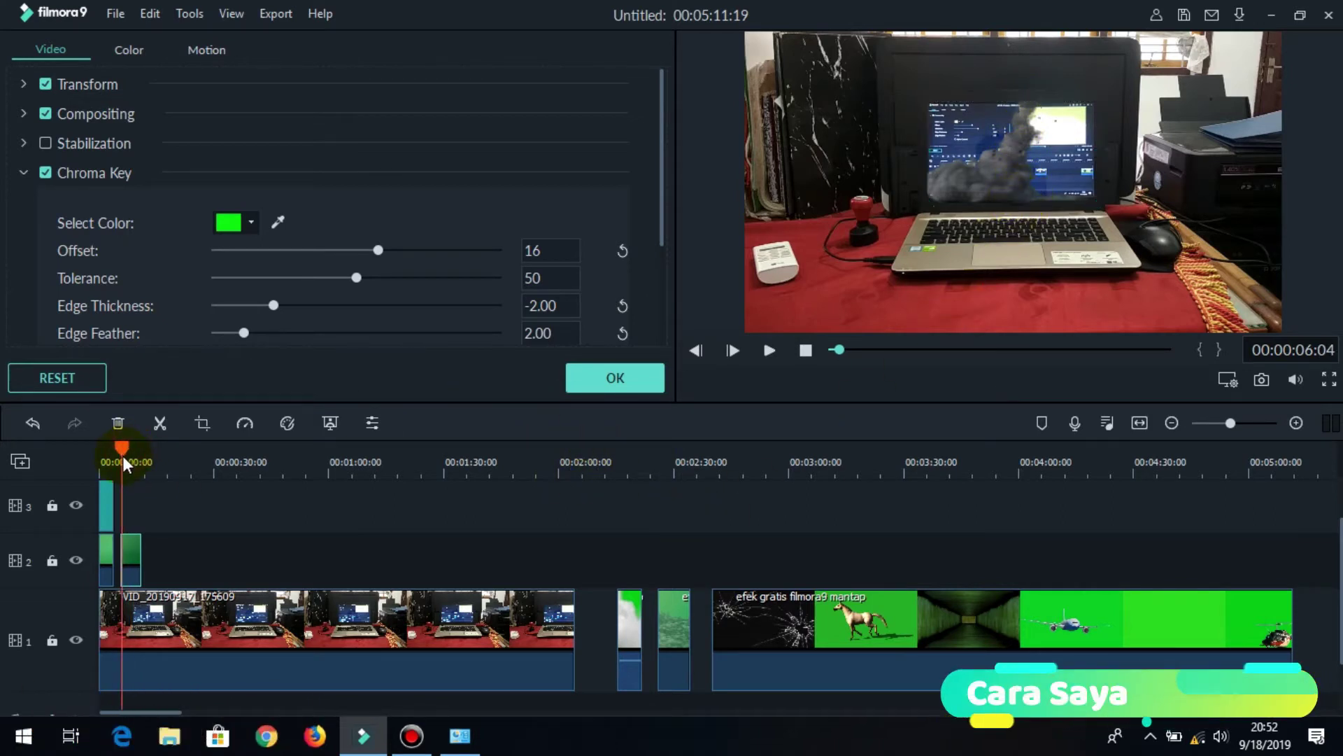
{"action": "left_click", "coordinate": [768, 349]}
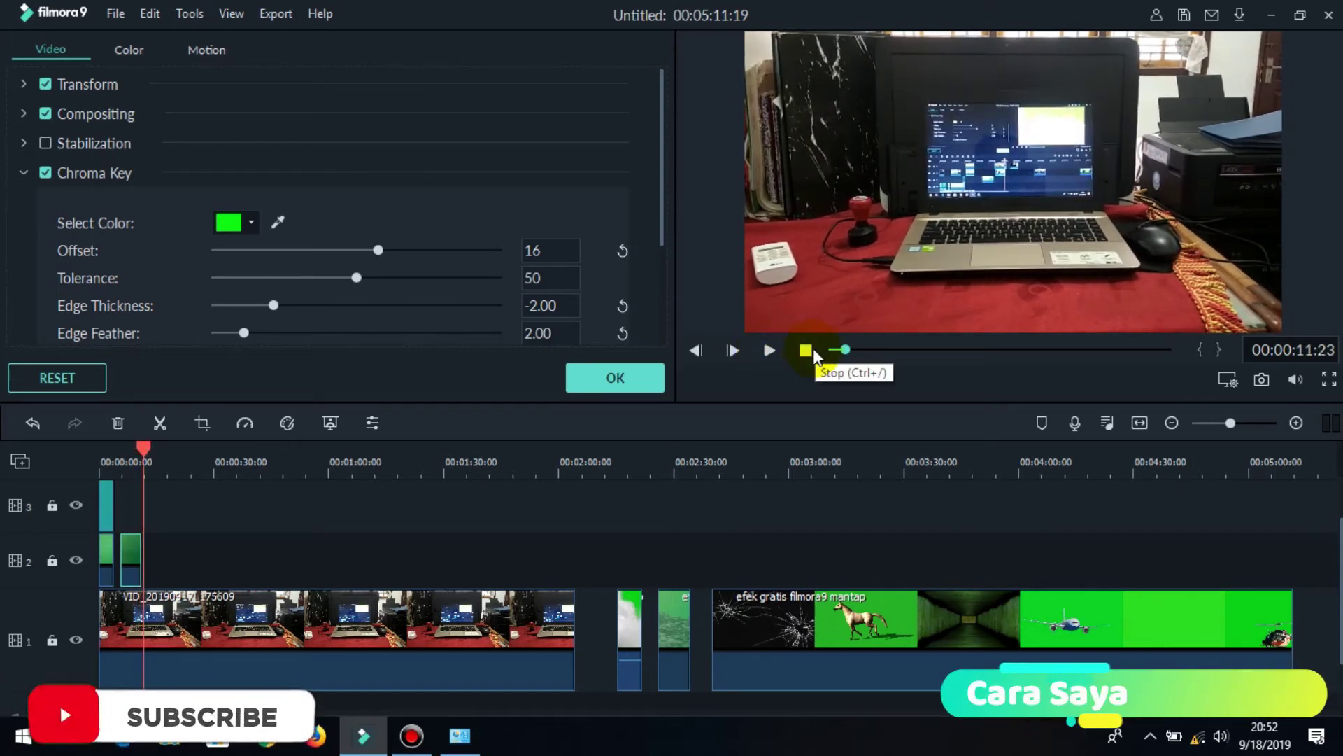
{"action": "left_click", "coordinate": [770, 350]}
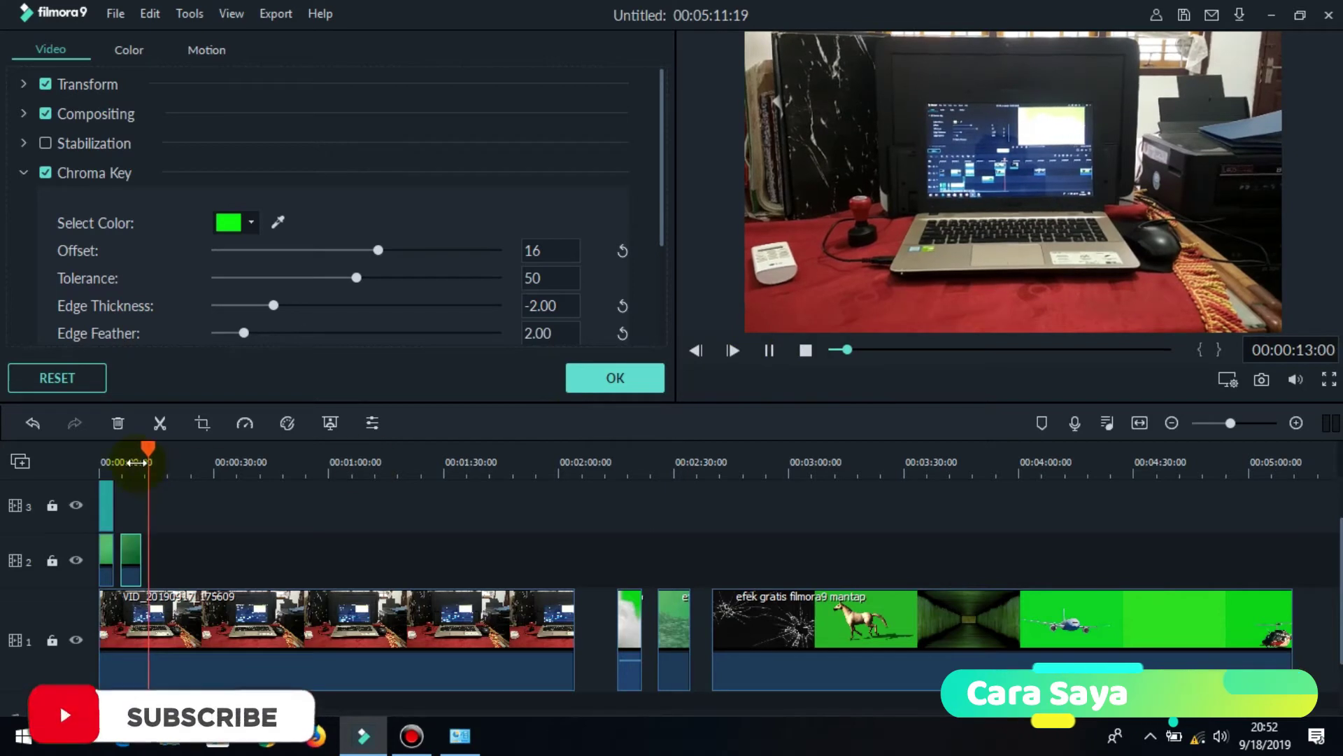
{"action": "left_click", "coordinate": [119, 459]}
{"action": "left_click", "coordinate": [772, 353]}
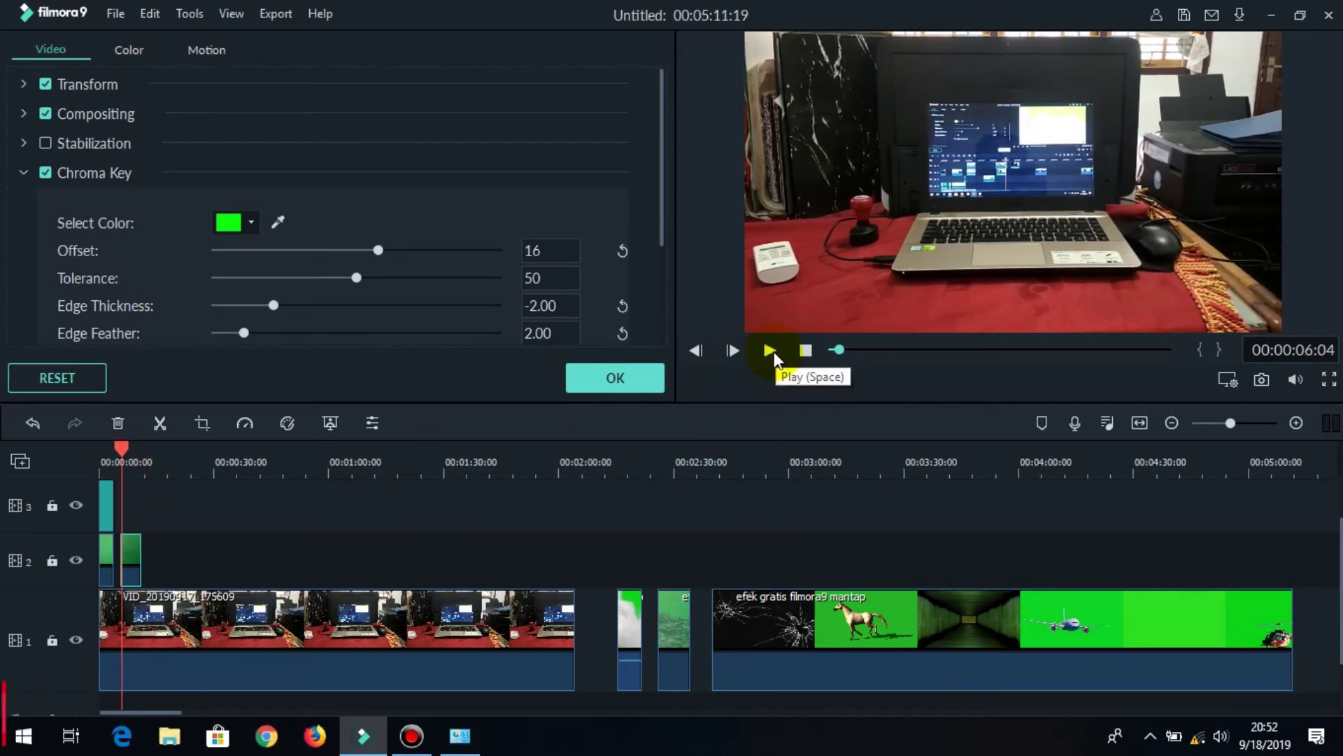
Step: Play the keyed smoke overlay past its end on the laptop screen and accept its Chroma Key settings
{"action": "left_click", "coordinate": [774, 351]}
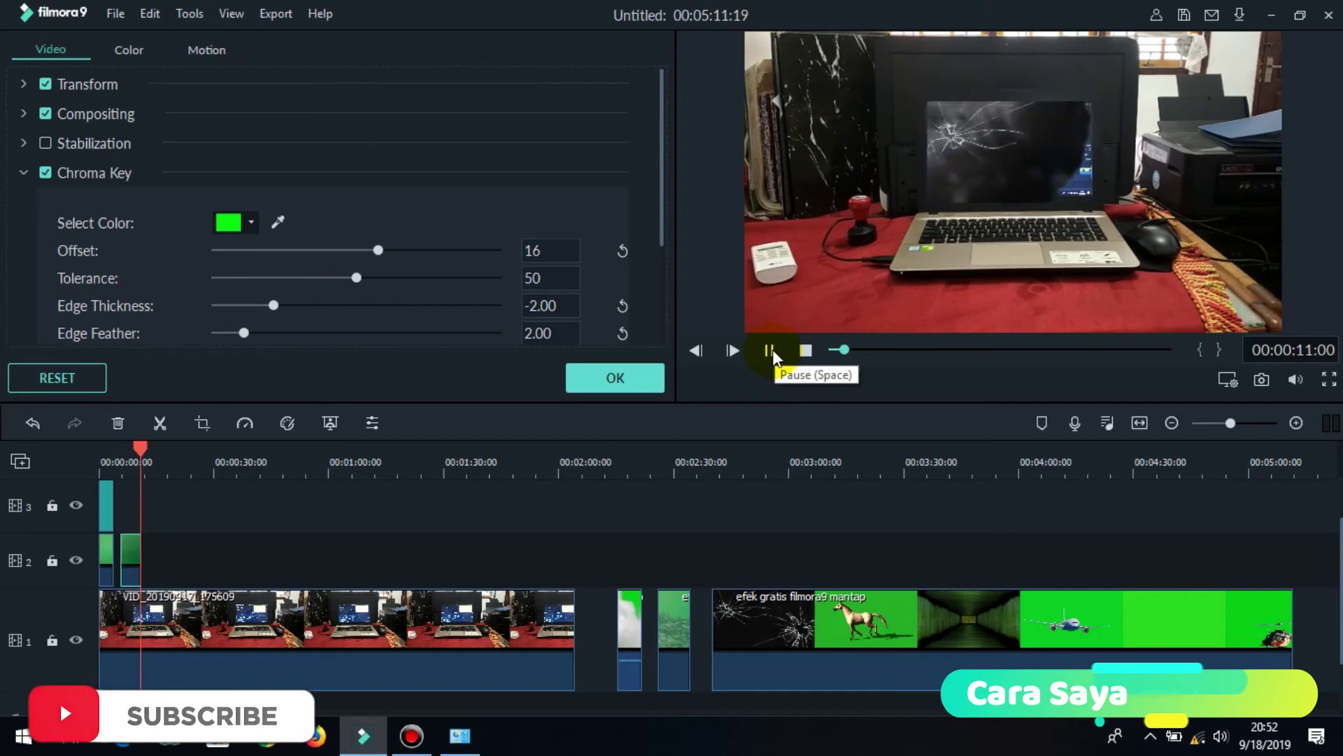
{"action": "left_click", "coordinate": [773, 350]}
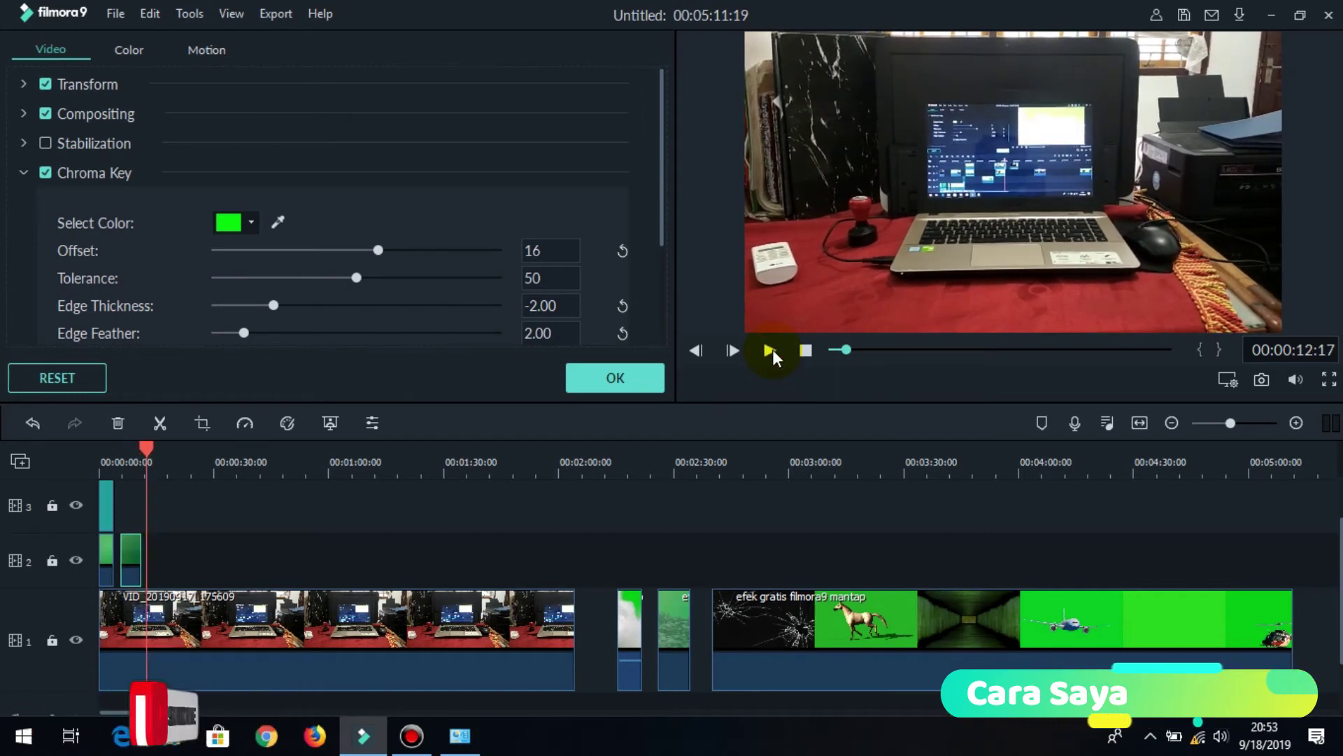
{"action": "left_click", "coordinate": [609, 381]}
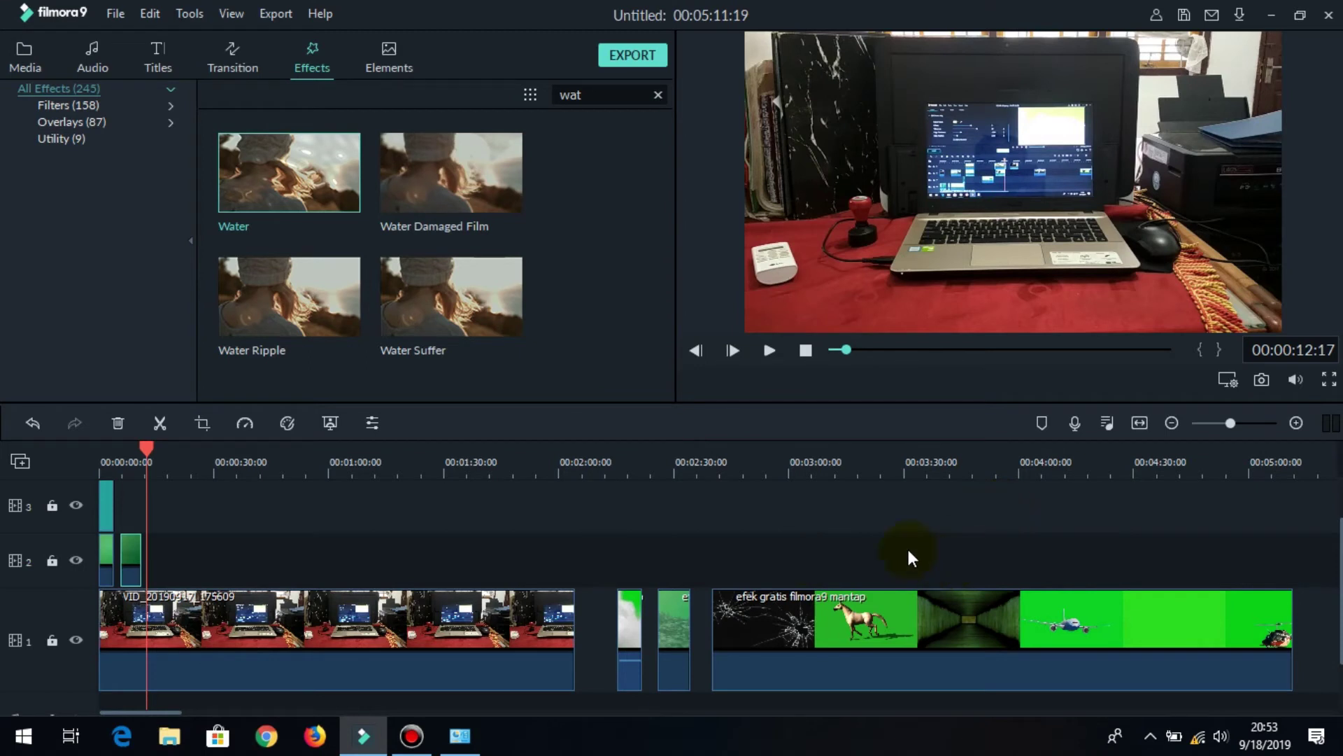
Step: Scrub through the flying dragons section of the green-screen effects clip, between about 00:03:15 and 00:03:18
{"action": "left_click", "coordinate": [833, 456]}
{"action": "mouse_move", "coordinate": [847, 441]}
{"action": "left_mouse_down"}
{"action": "mouse_move", "coordinate": [886, 445]}
{"action": "mouse_move", "coordinate": [853, 445]}
{"action": "left_mouse_up"}
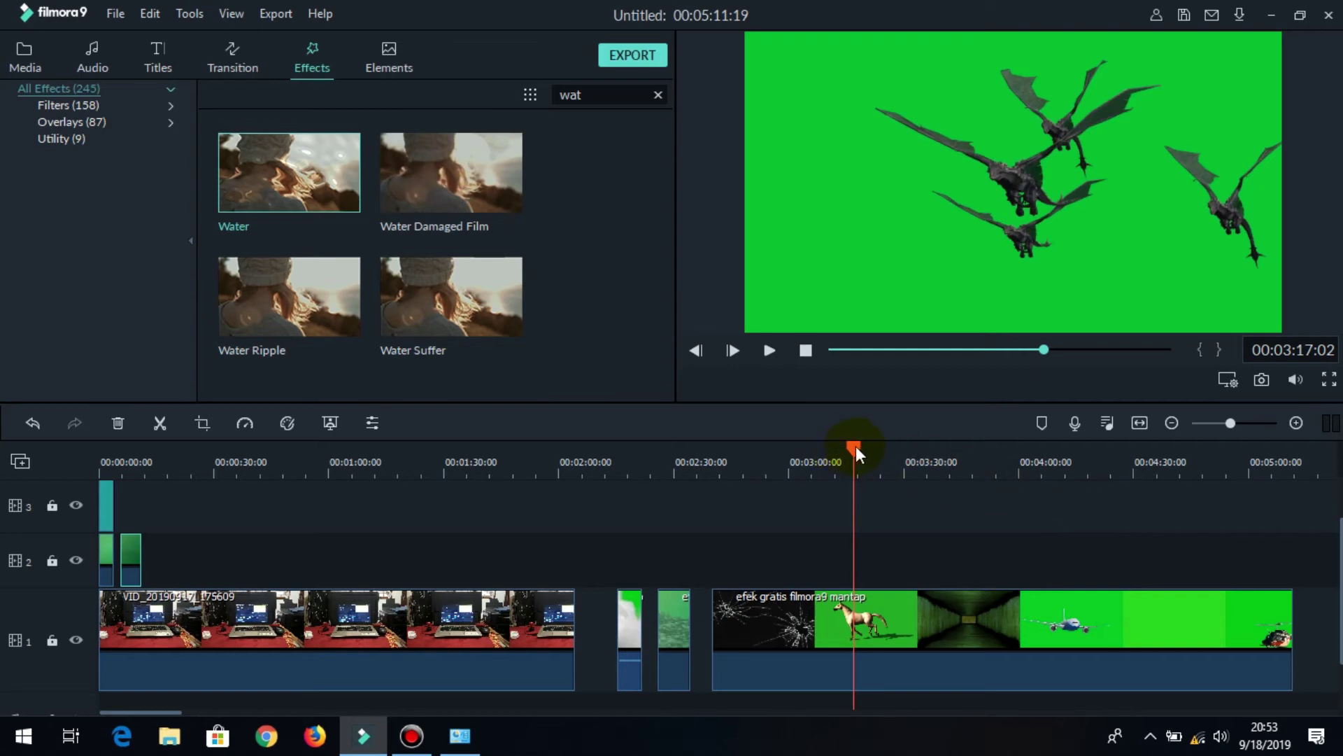
{"action": "left_click_drag", "start_coordinate": [856, 446], "coordinate": [849, 452]}
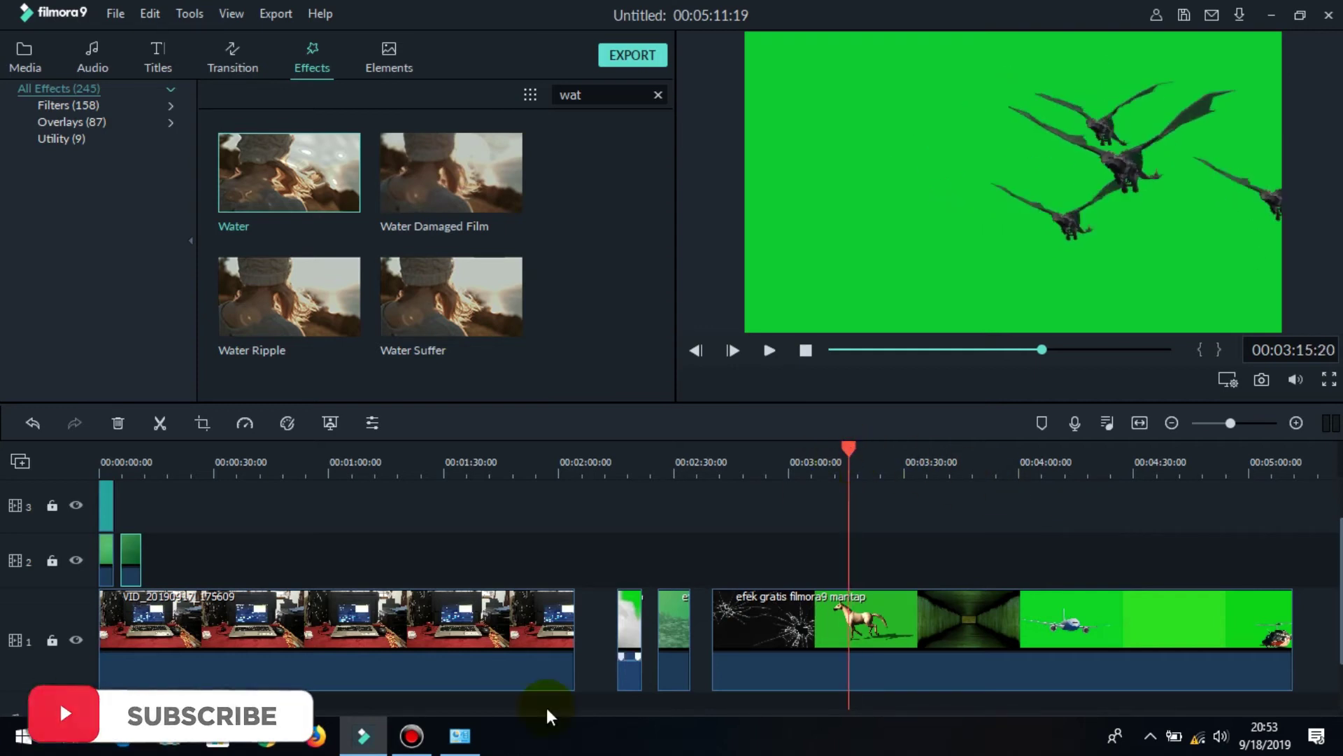
{"action": "mouse_move", "coordinate": [426, 750]}
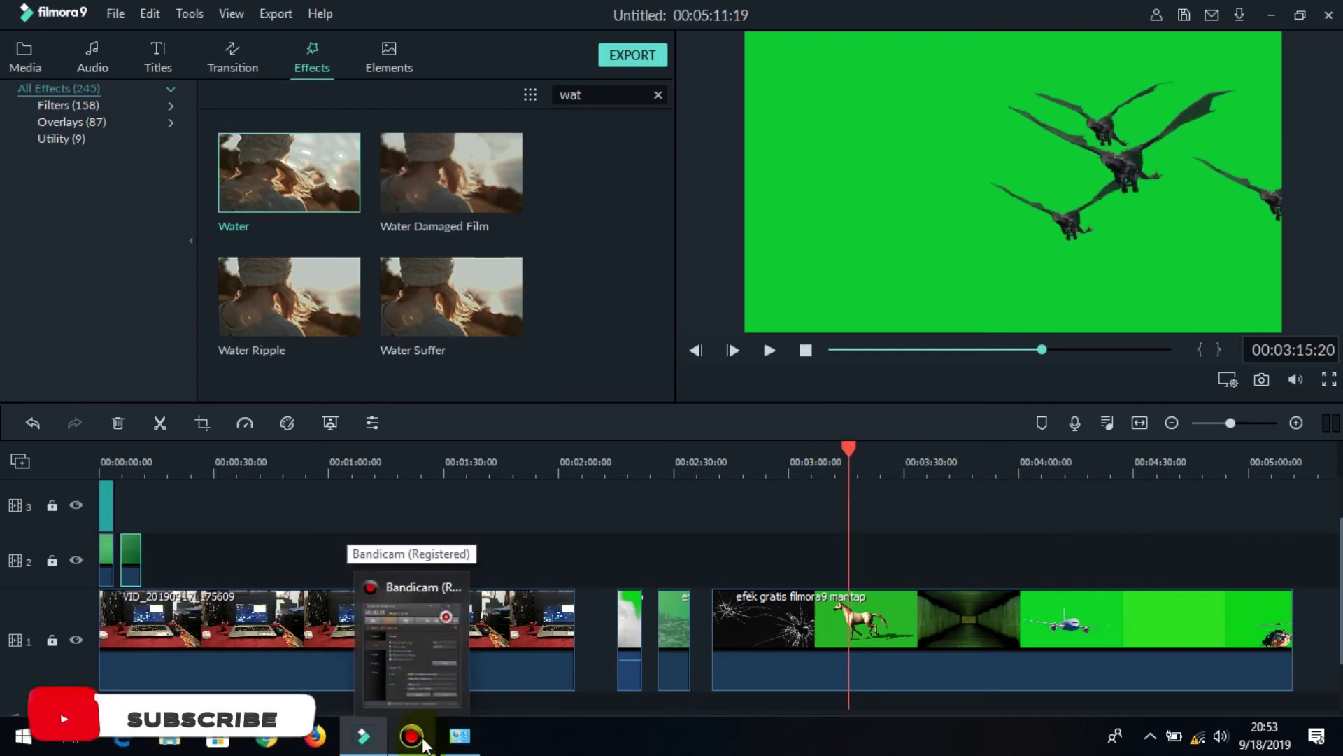
{"action": "left_click_drag", "start_coordinate": [849, 446], "coordinate": [860, 472]}
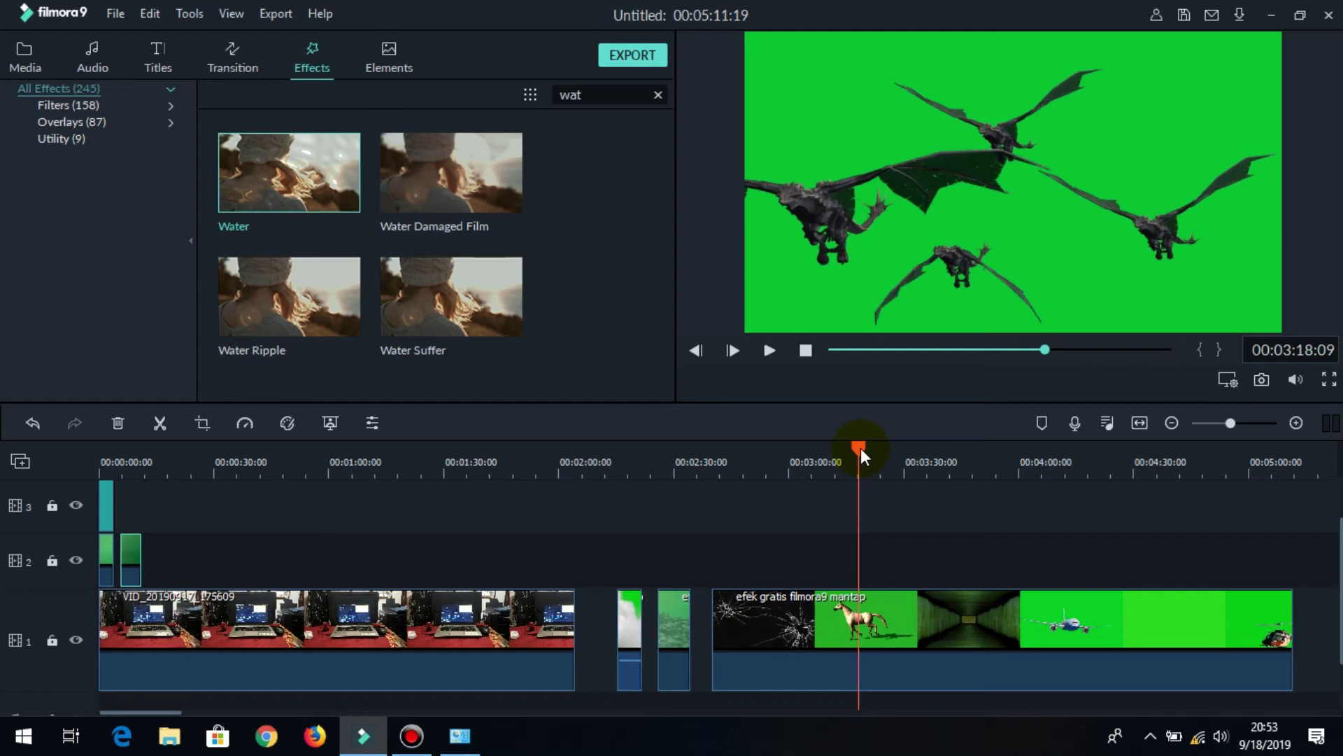
Step: Play the composite from the beginning of the timeline through the water and smoke overlays, pausing during the smoke, and return to the start
{"action": "left_click", "coordinate": [806, 350]}
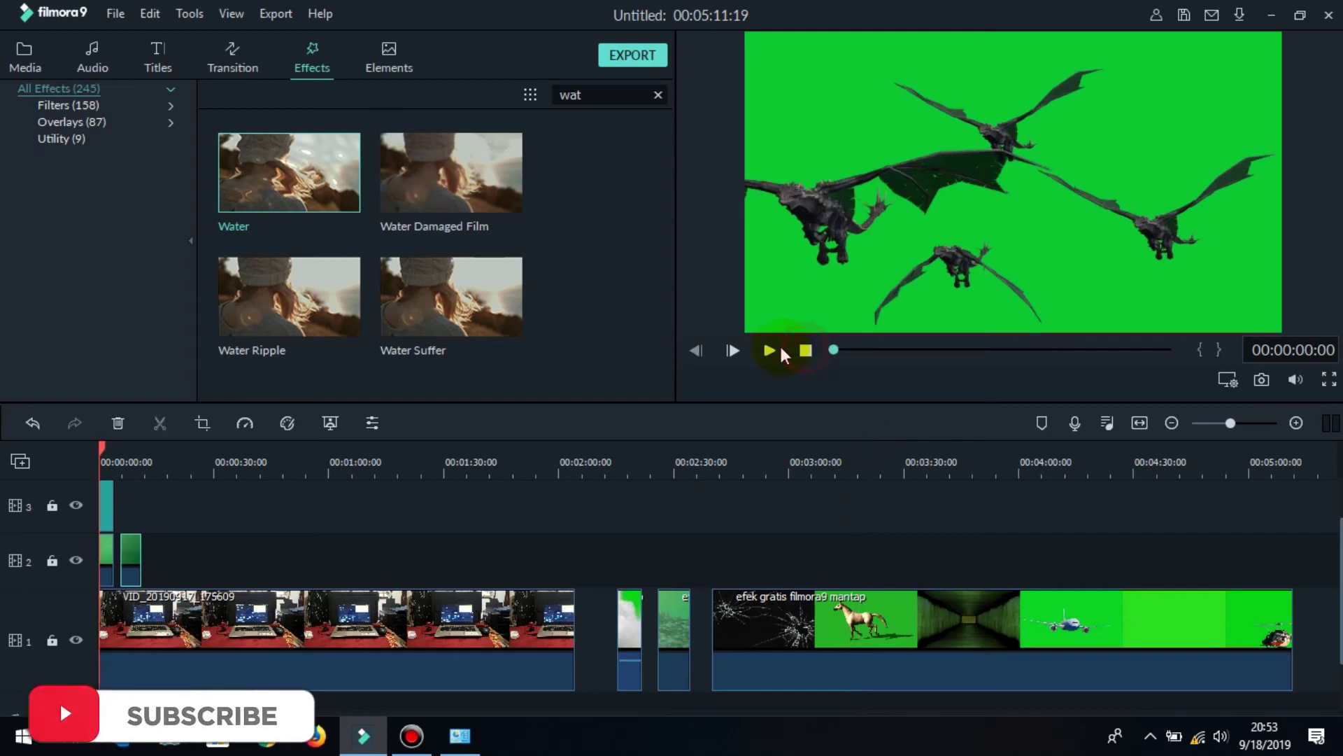
{"action": "left_click", "coordinate": [770, 350]}
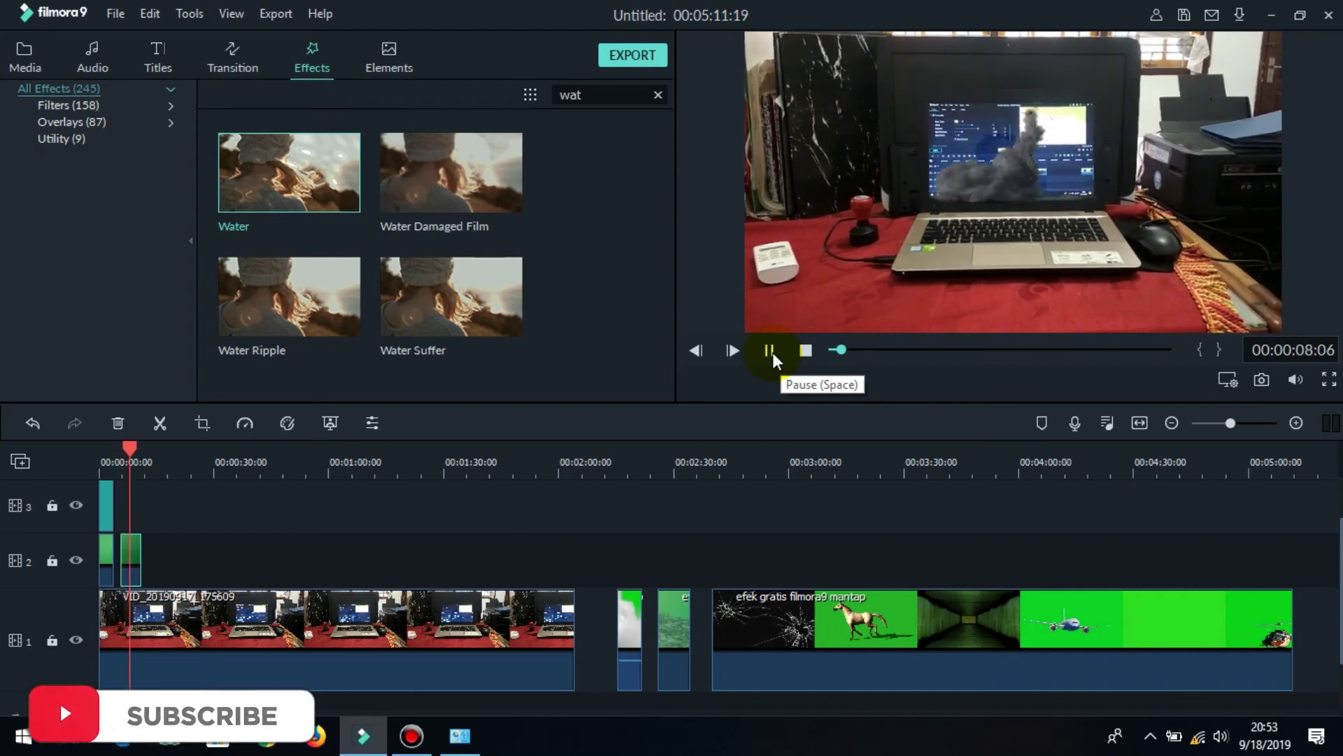
{"action": "left_click", "coordinate": [770, 350]}
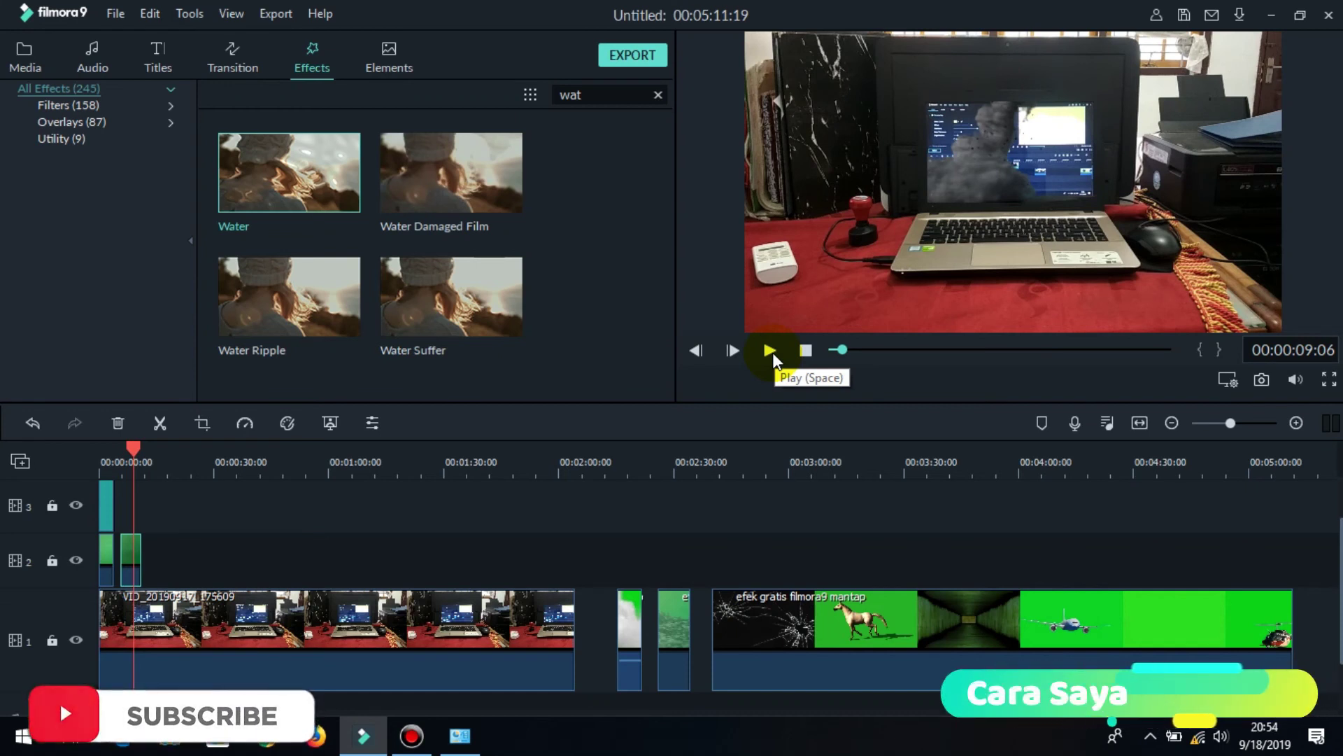
{"action": "left_click", "coordinate": [771, 351]}
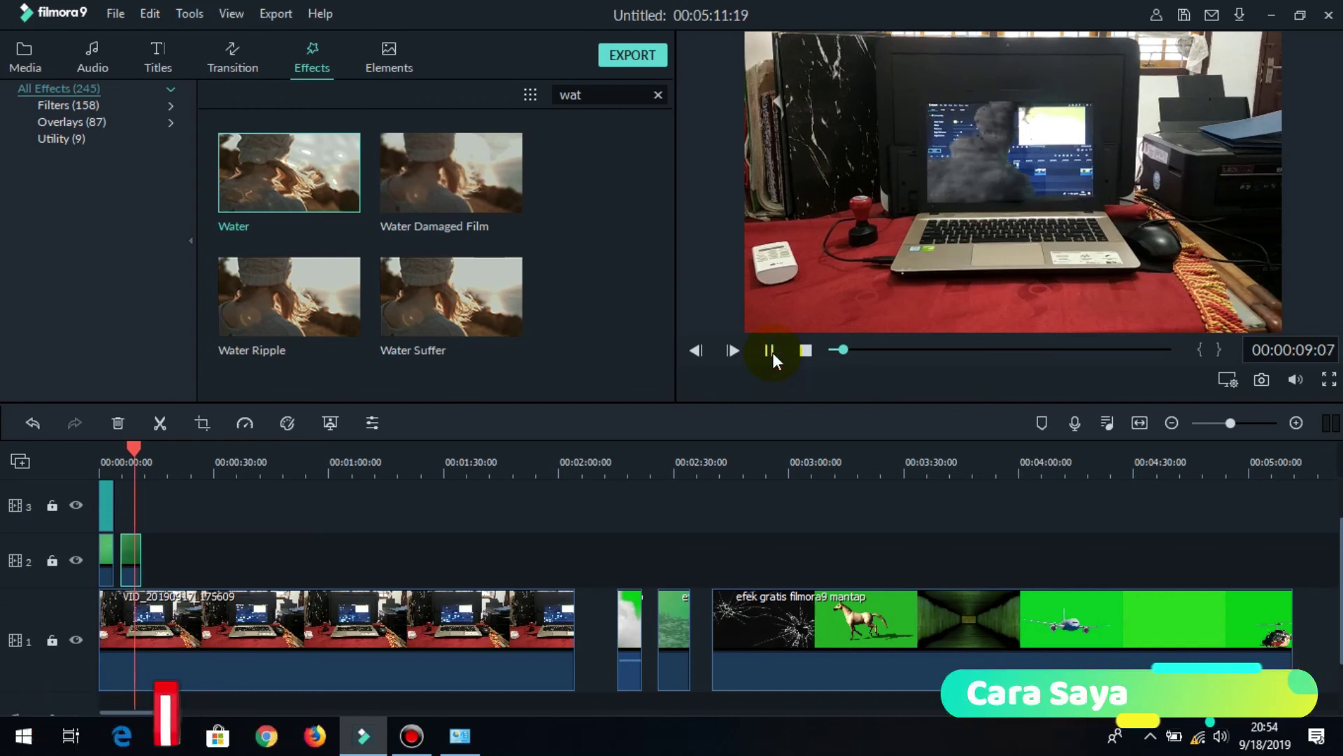
{"action": "left_click", "coordinate": [771, 351]}
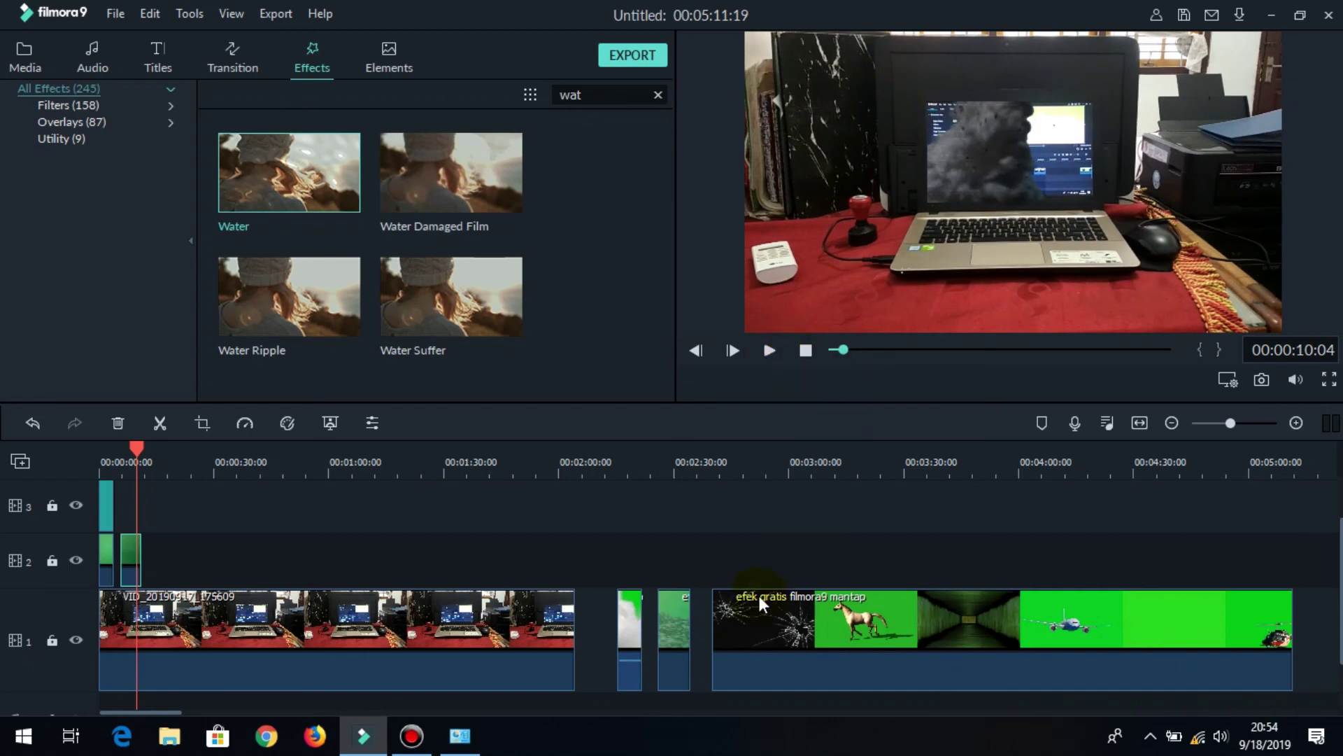
{"action": "key", "text": "Home"}
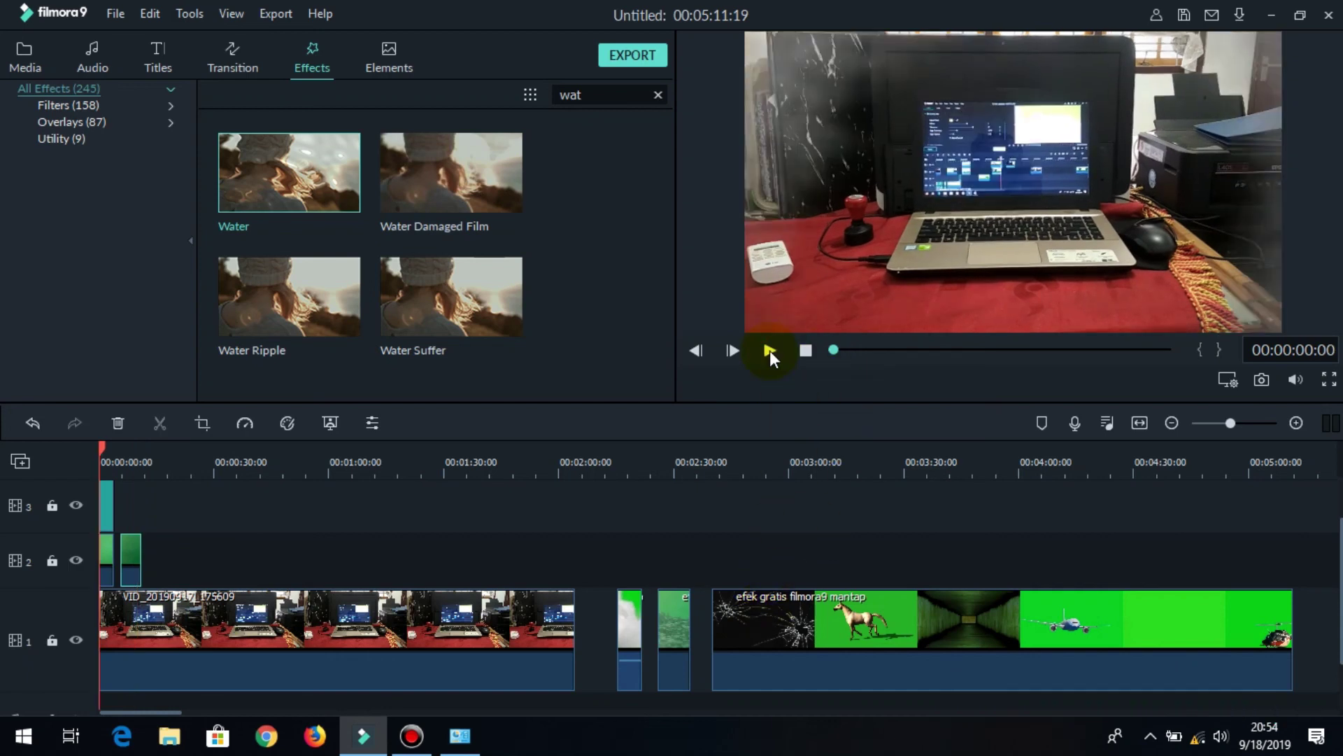